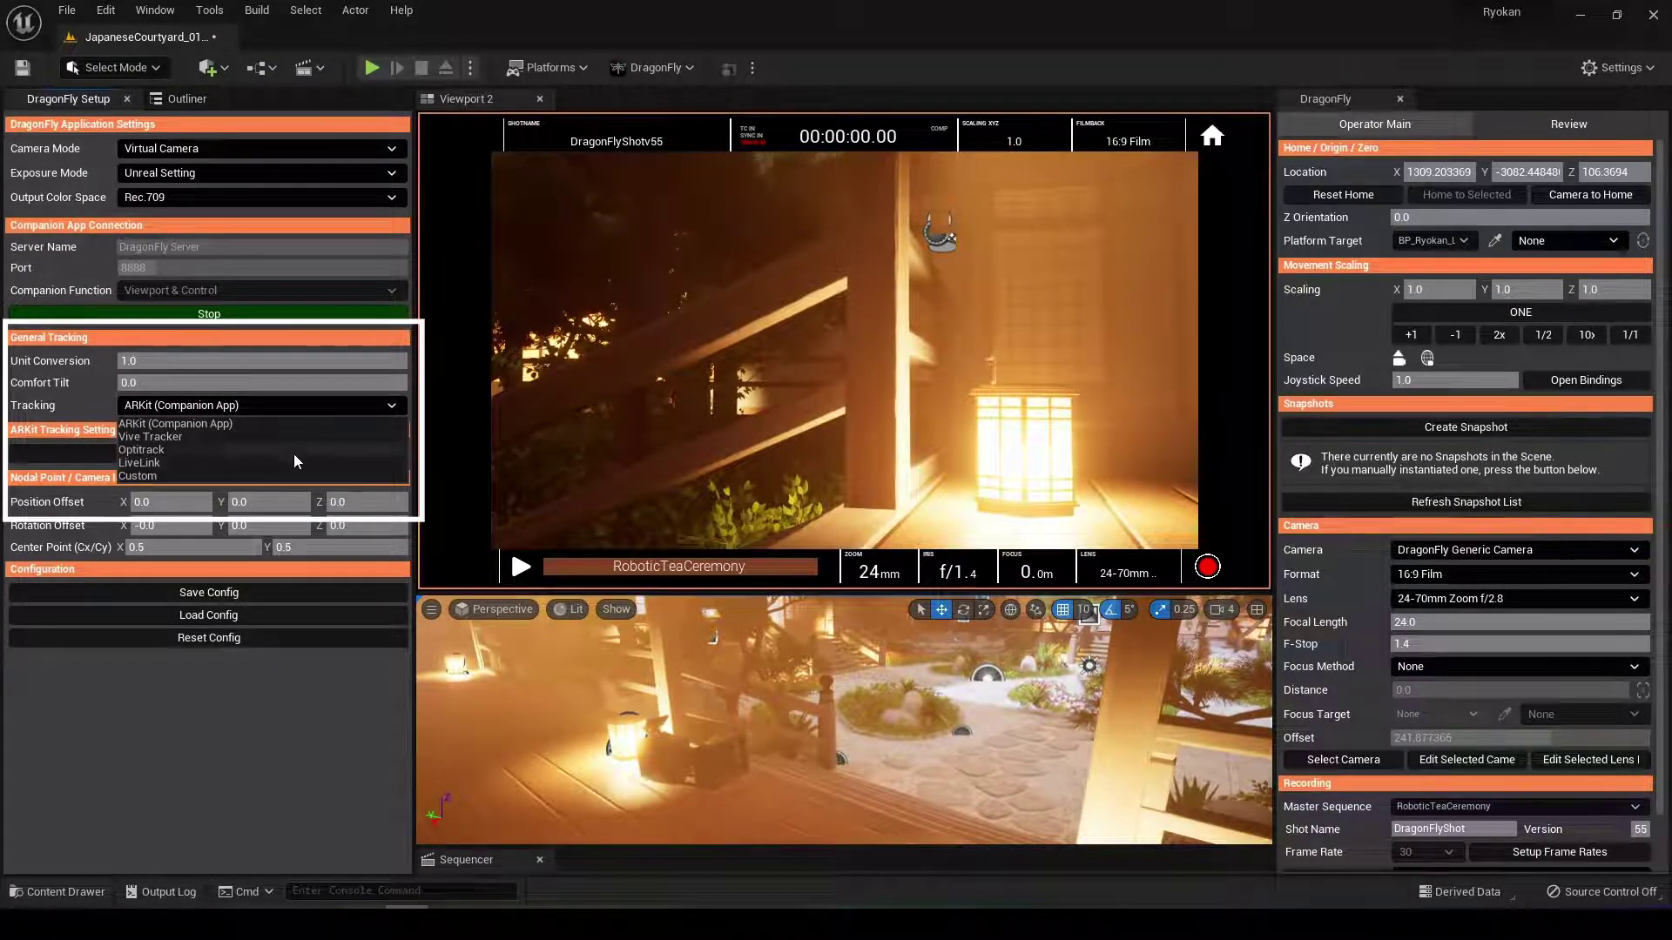
Step: Choose ARKit (Companion App) as the DragonFly tracking source
{"action": "left_click", "coordinate": [287, 427]}
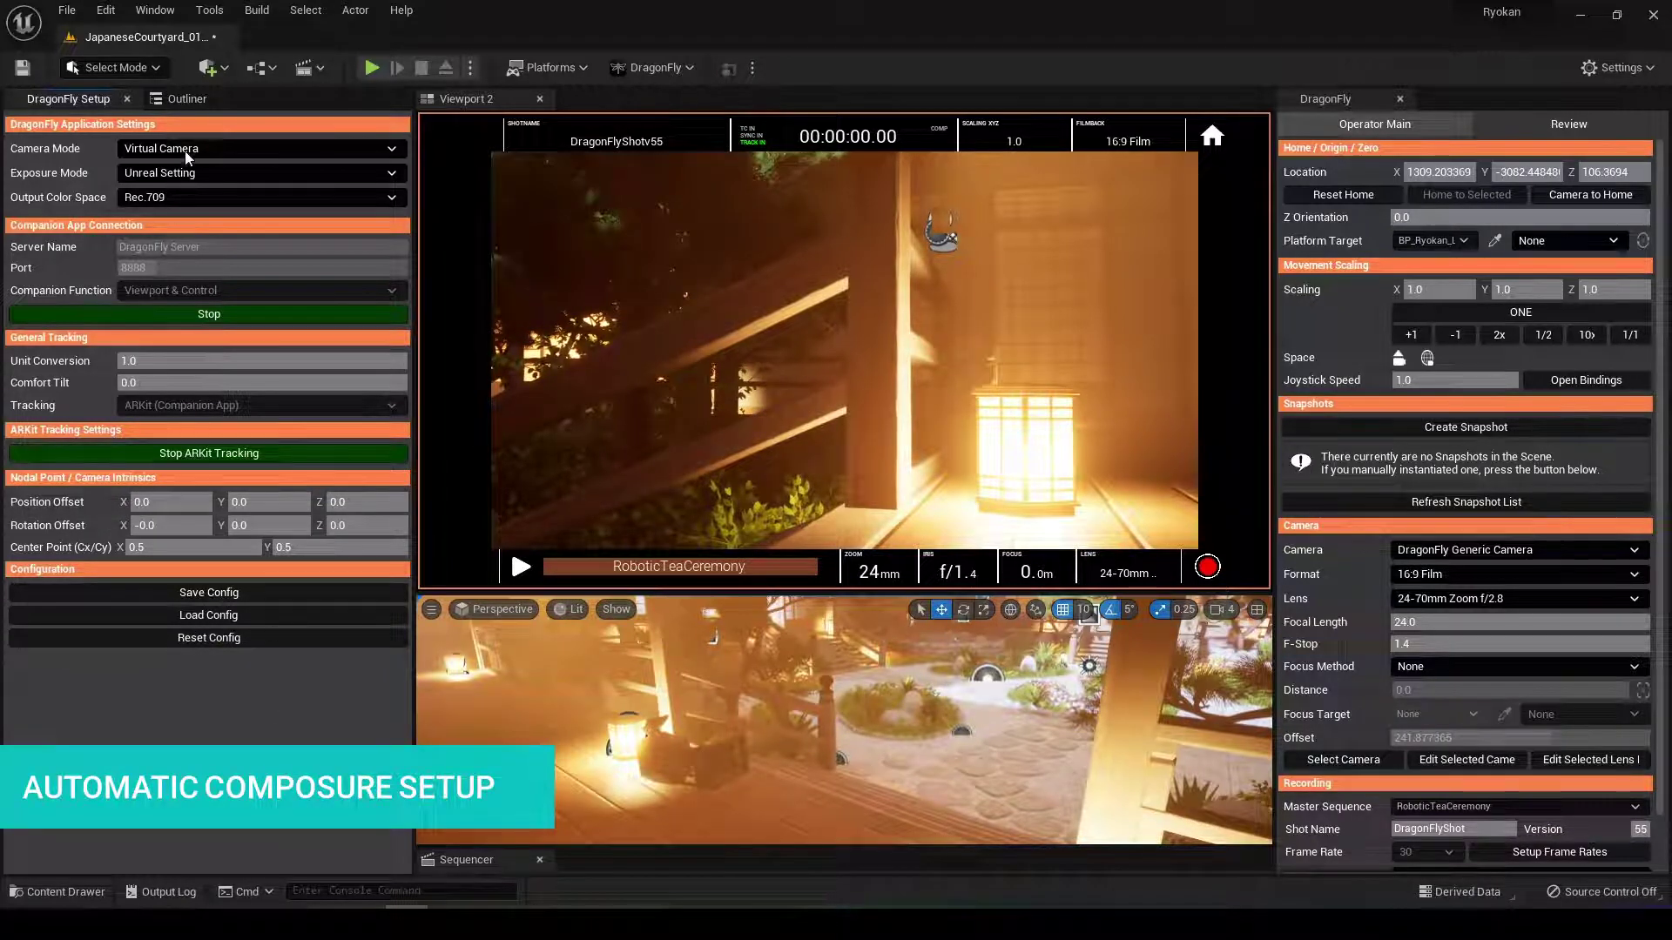
Step: Open the empty Composure Compositing window from the Virtual Production windows and show the camera mode list
{"action": "left_click", "coordinate": [167, 15]}
{"action": "mouse_move", "coordinate": [365, 135]}
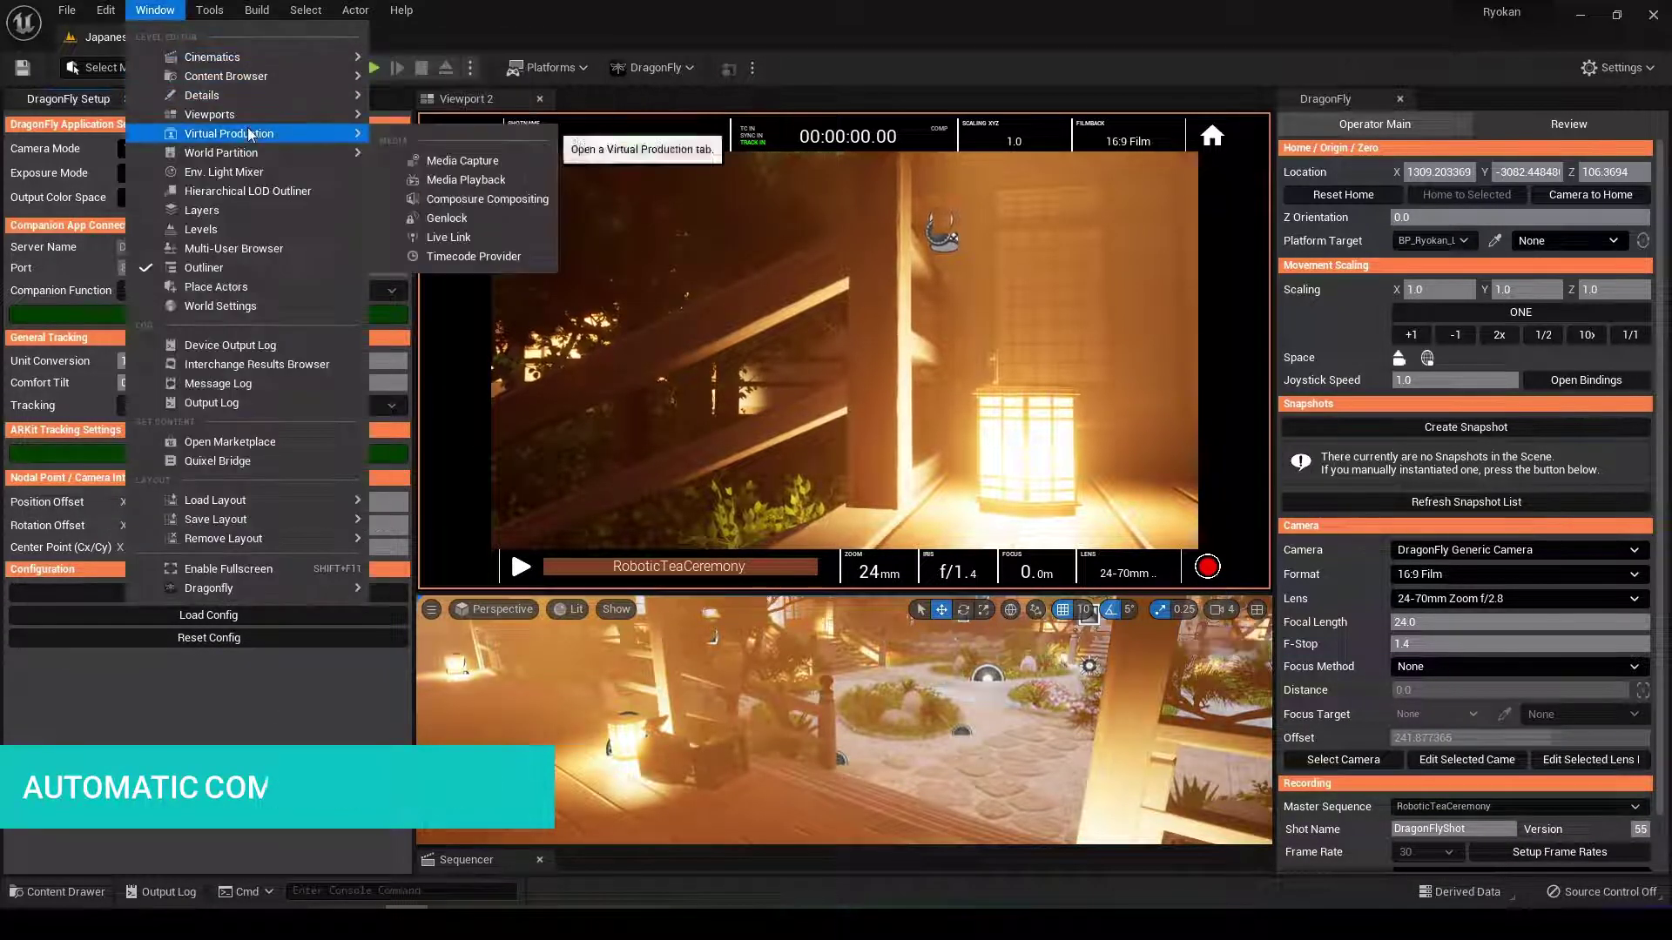
{"action": "left_click", "coordinate": [461, 202]}
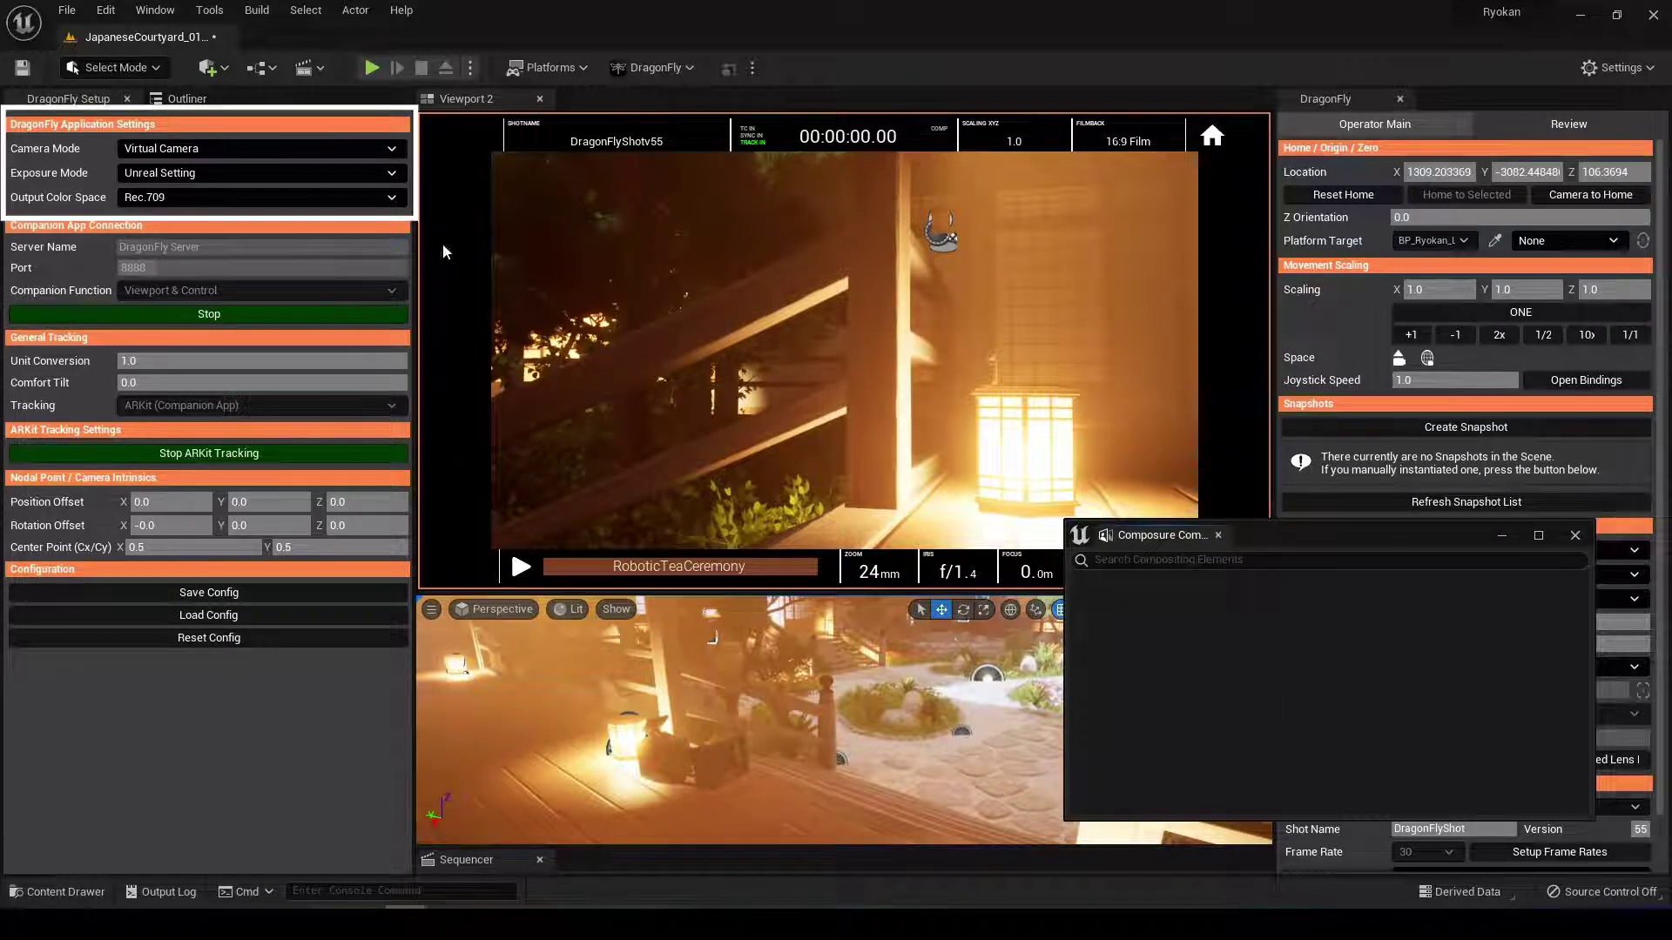
{"action": "left_click", "coordinate": [389, 150]}
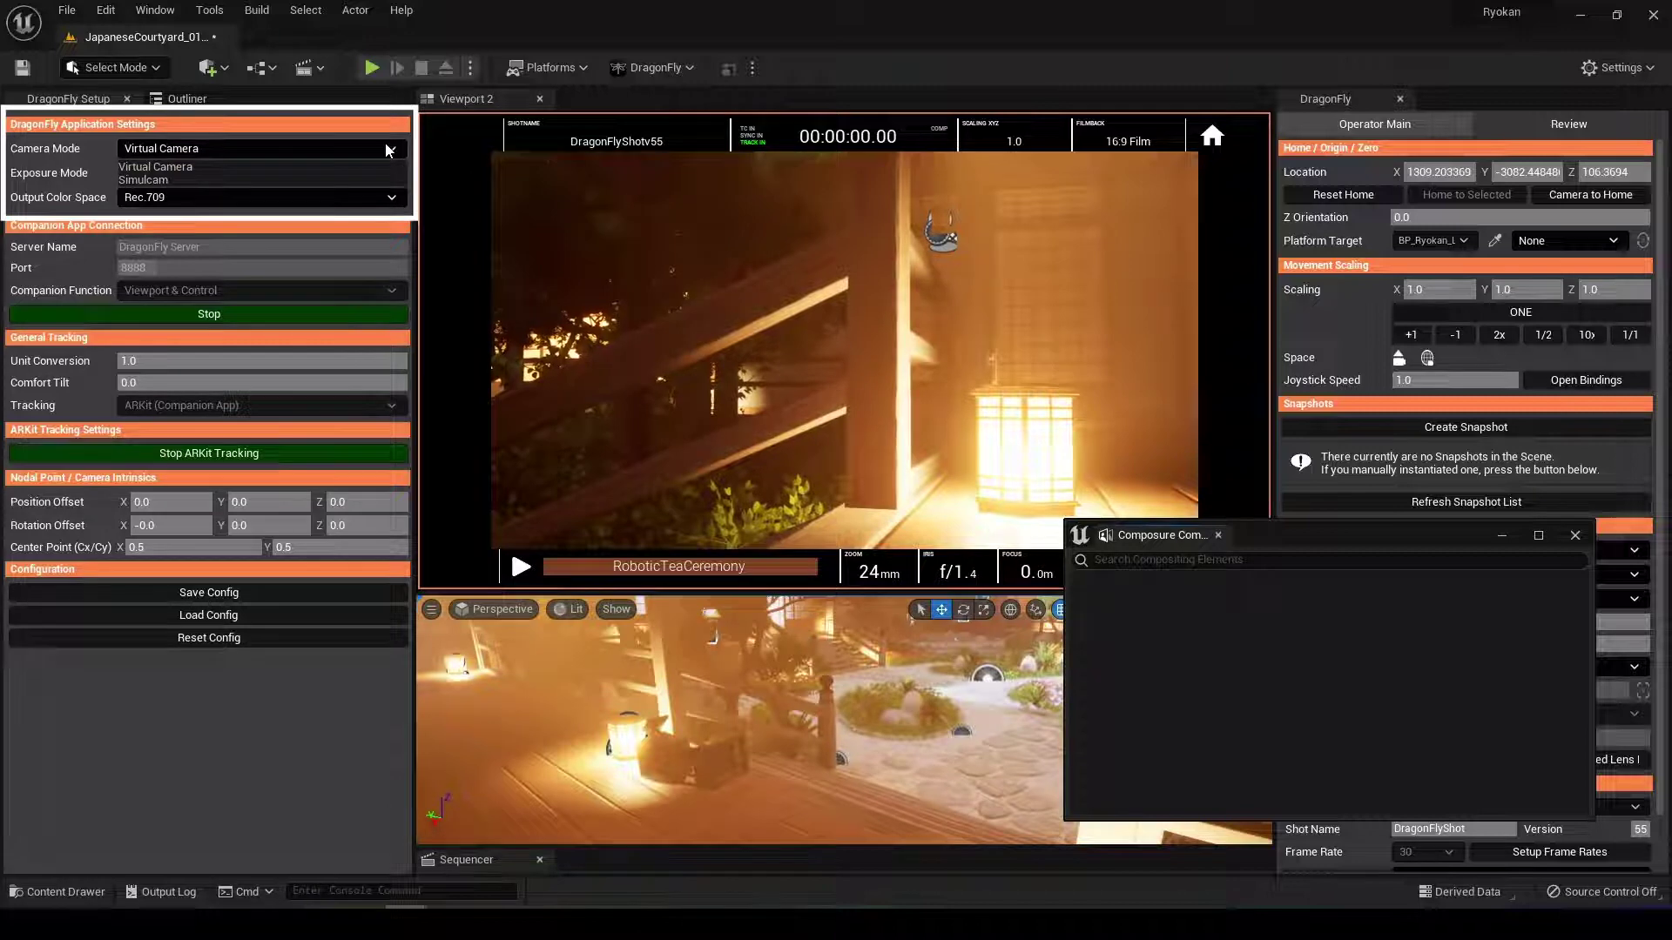
Step: Switch Camera Mode to Simulcam and expand DF_Compositing to reveal its MediaPlate, Foreground, Background and Holdout layers
{"action": "left_click", "coordinate": [258, 180]}
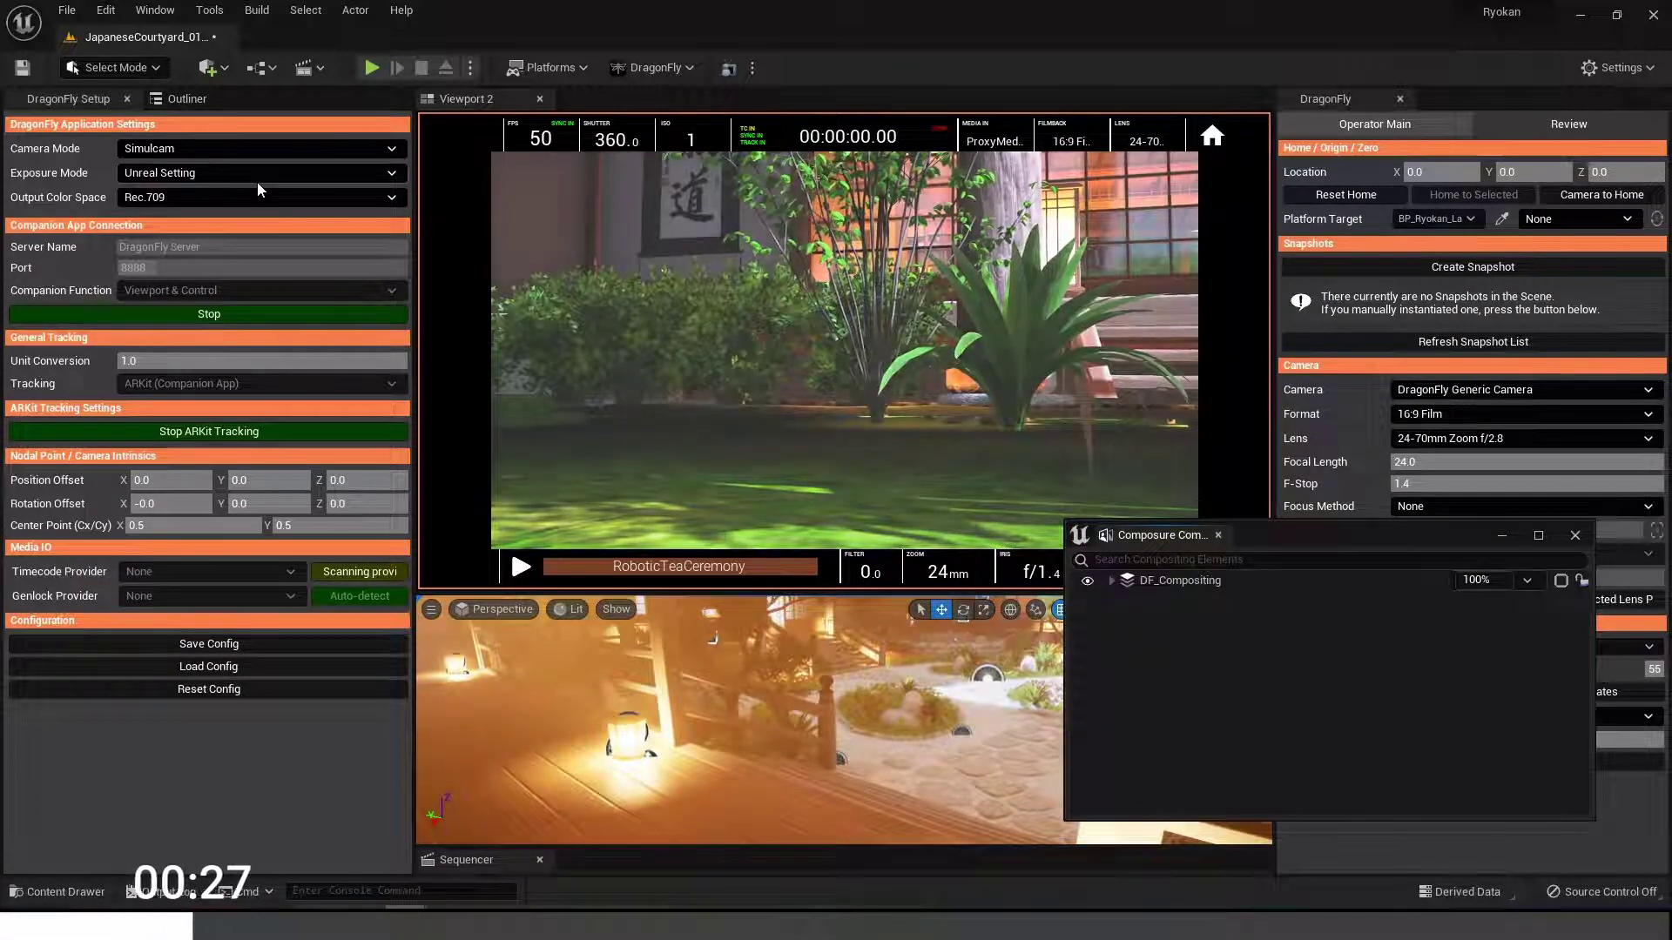
{"action": "left_click", "coordinate": [1110, 581]}
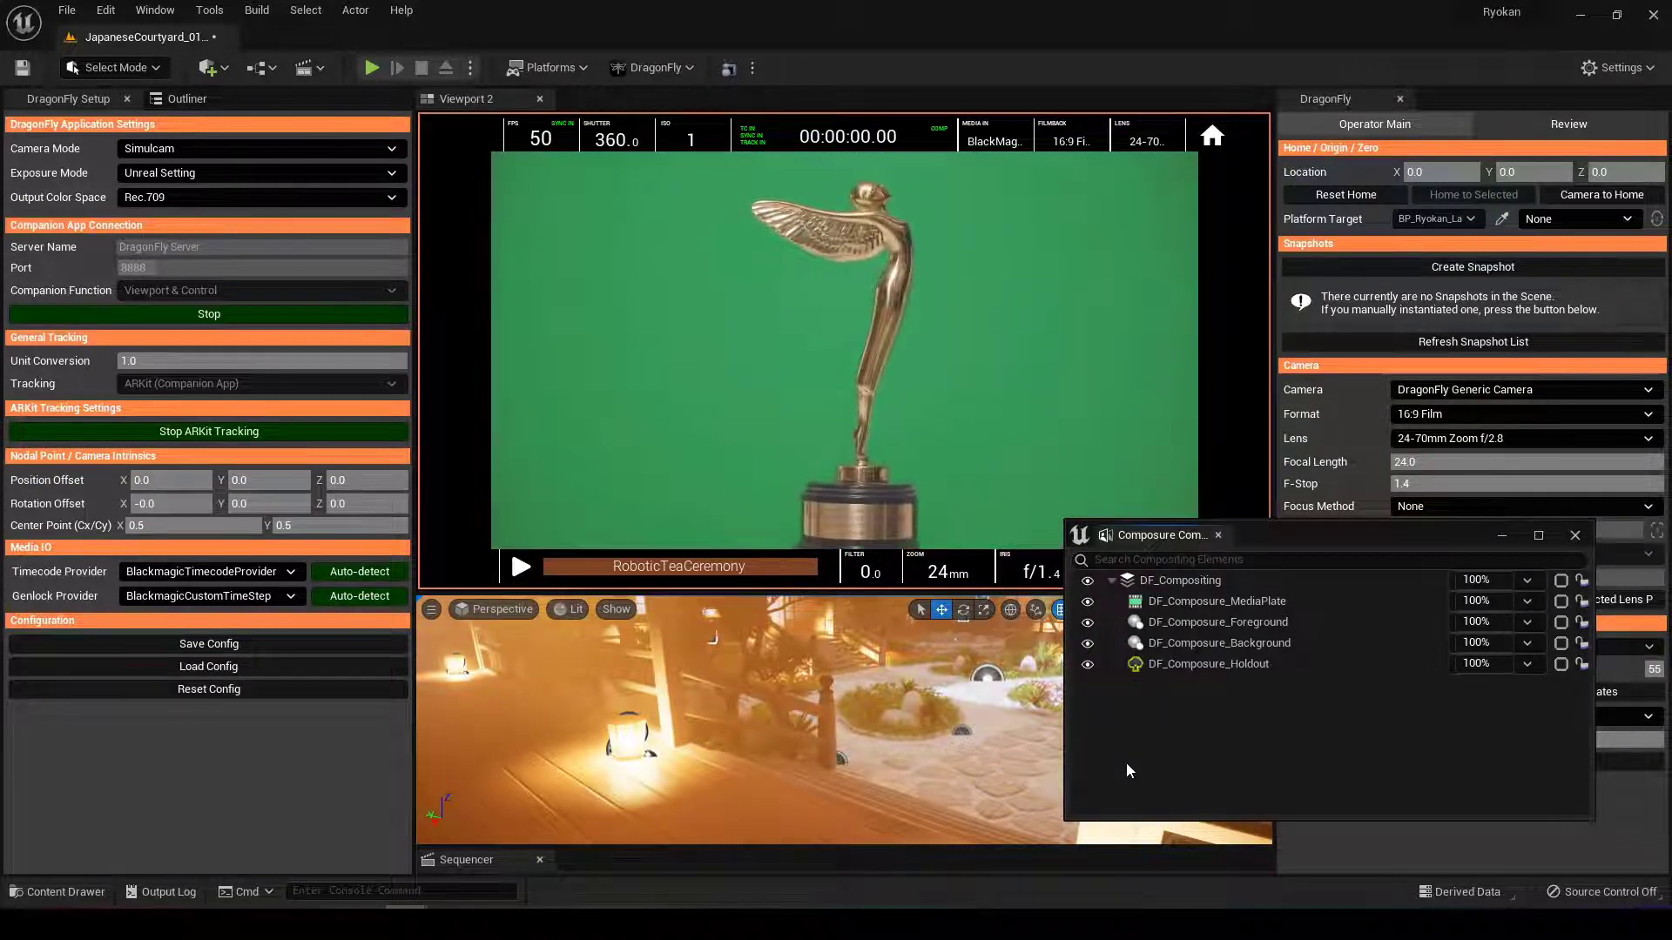
Step: Close Composure and bring up DragonFly's Simulcam keying settings, moved up and left
{"action": "left_click", "coordinate": [1575, 536]}
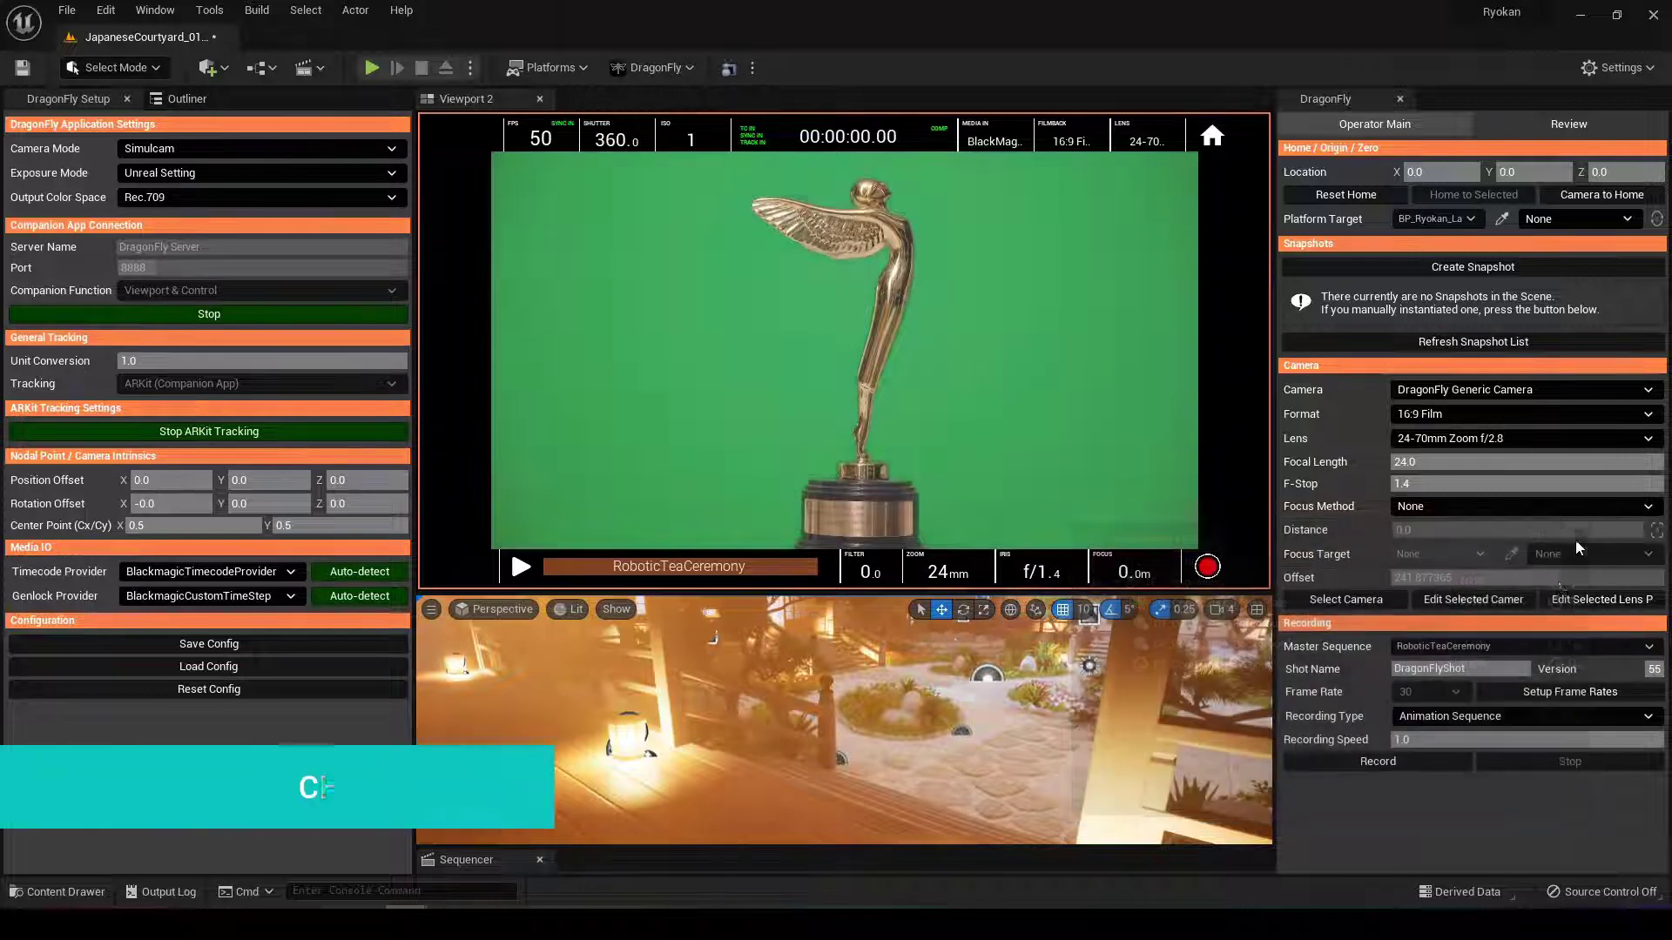
{"action": "left_click", "coordinate": [662, 64]}
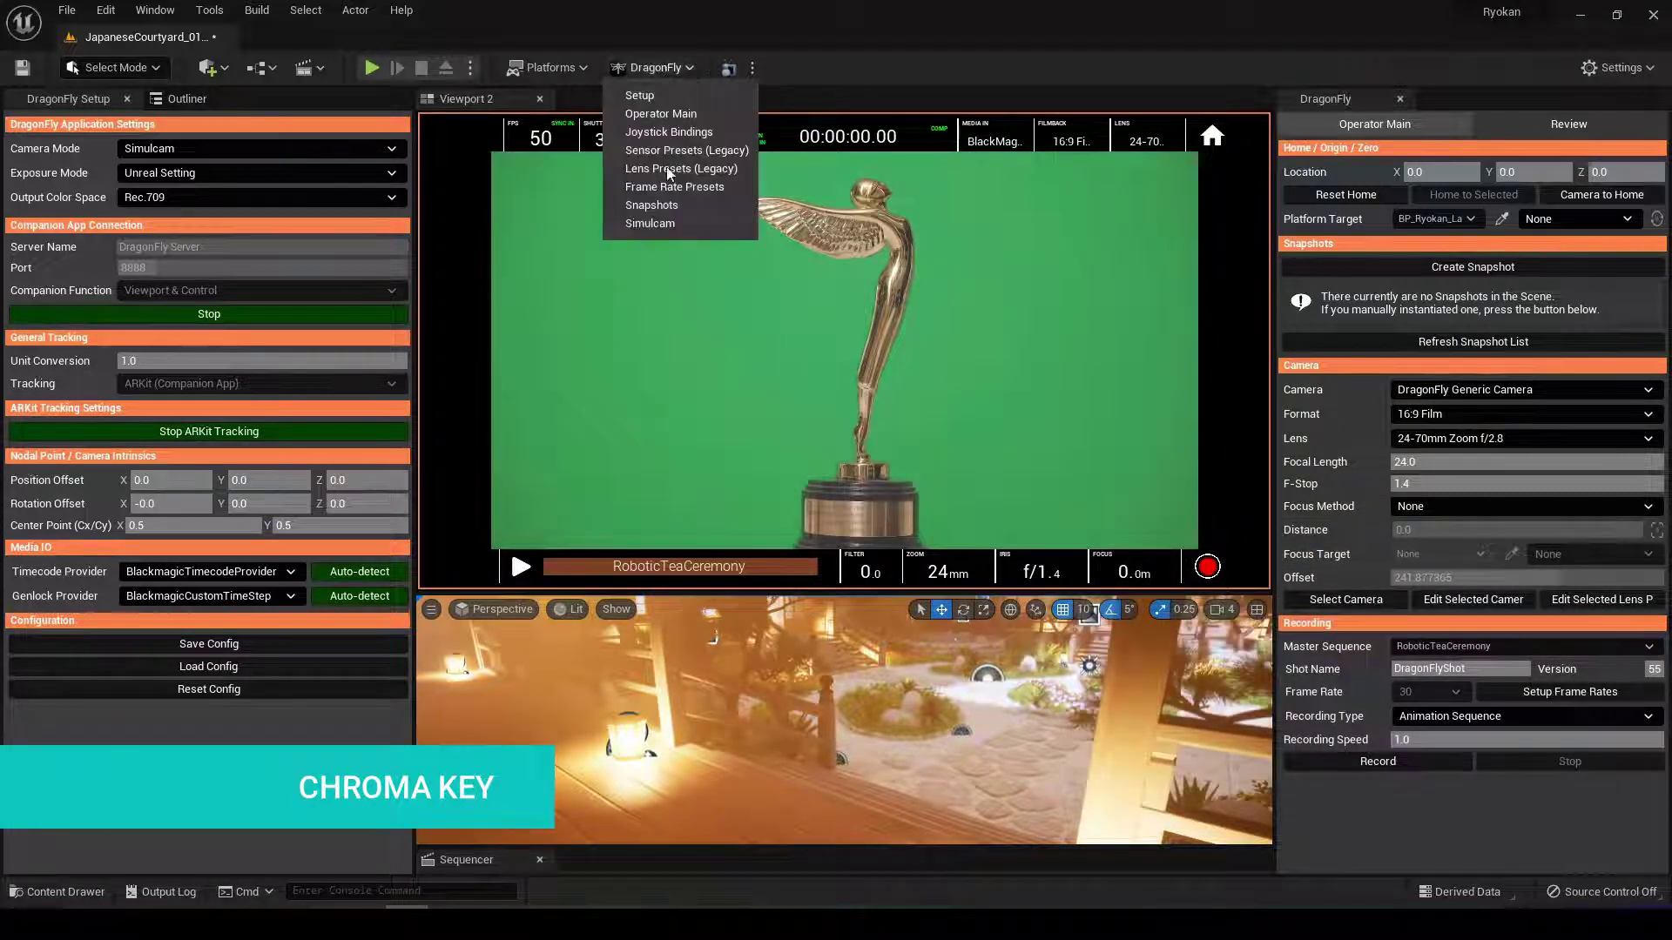
{"action": "left_click", "coordinate": [661, 225]}
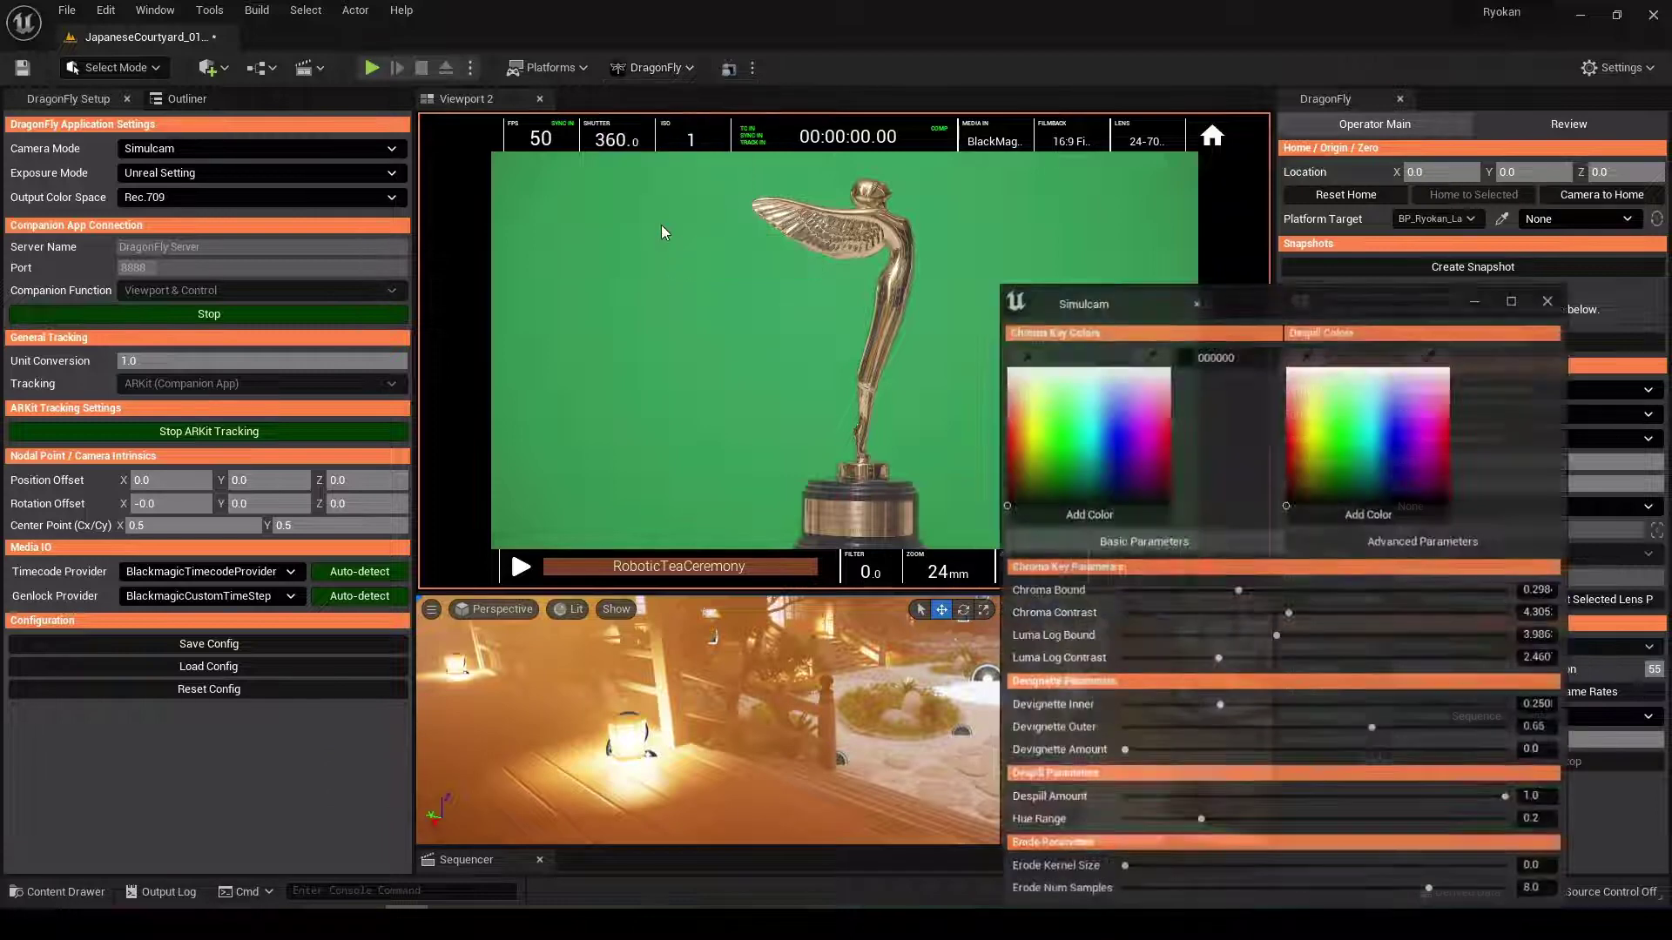
{"action": "left_click_drag", "start_coordinate": [1282, 301], "coordinate": [1239, 178]}
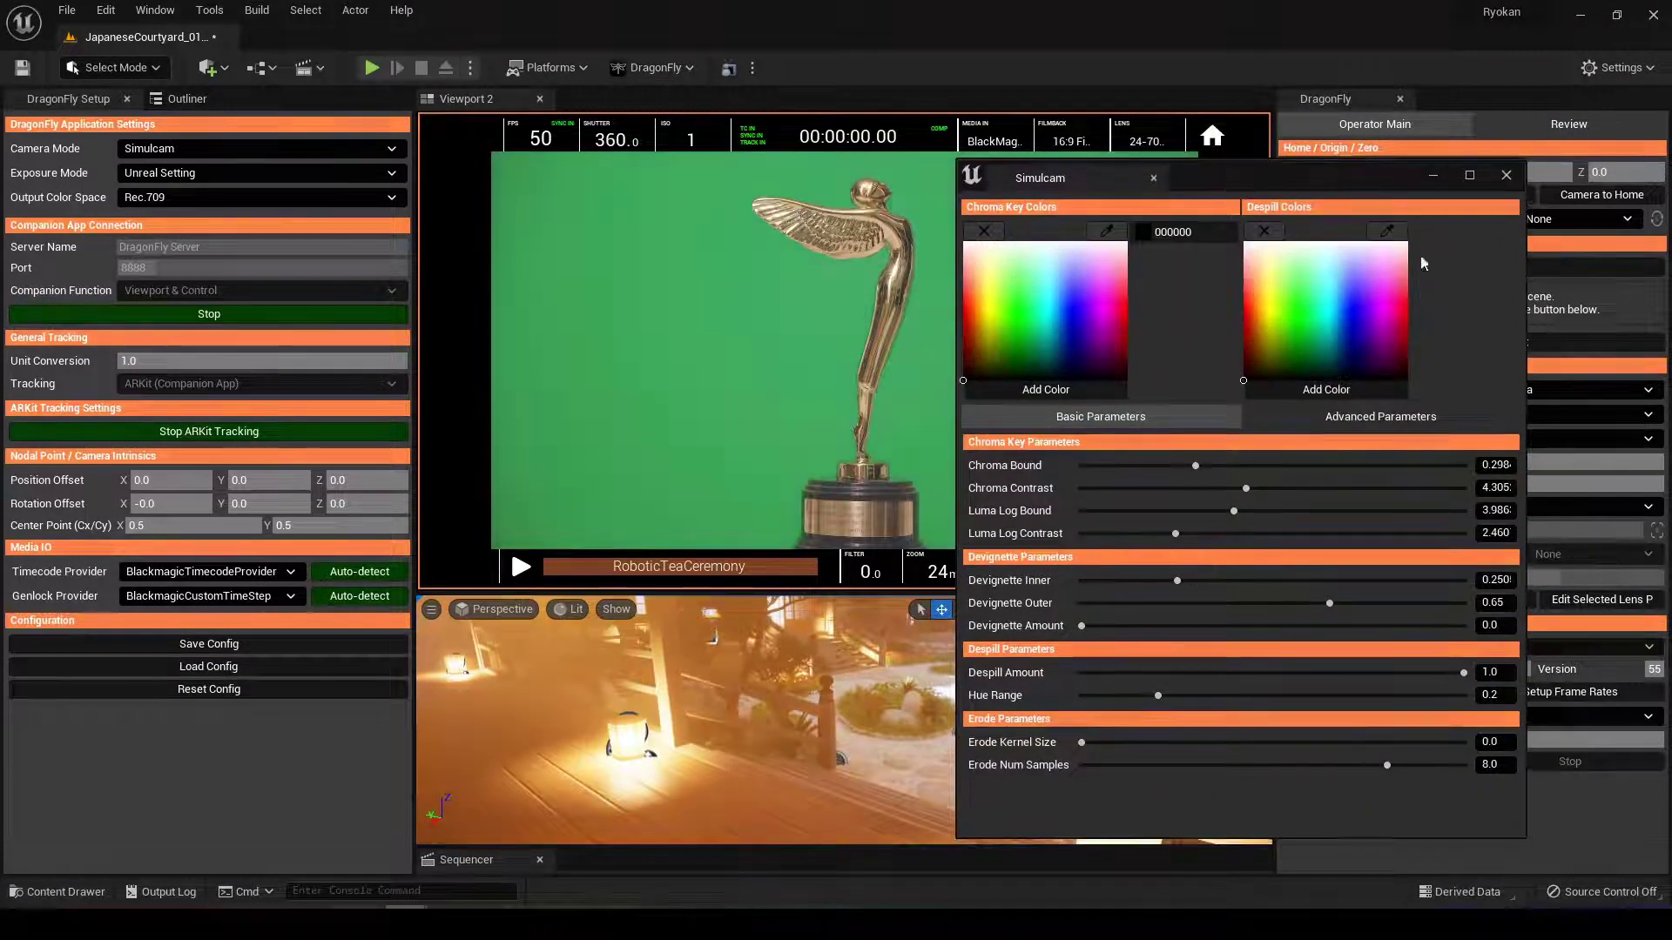
Step: Sample the green screen as chroma key colour 0D5A1D and accept it
{"action": "left_click", "coordinate": [1106, 232]}
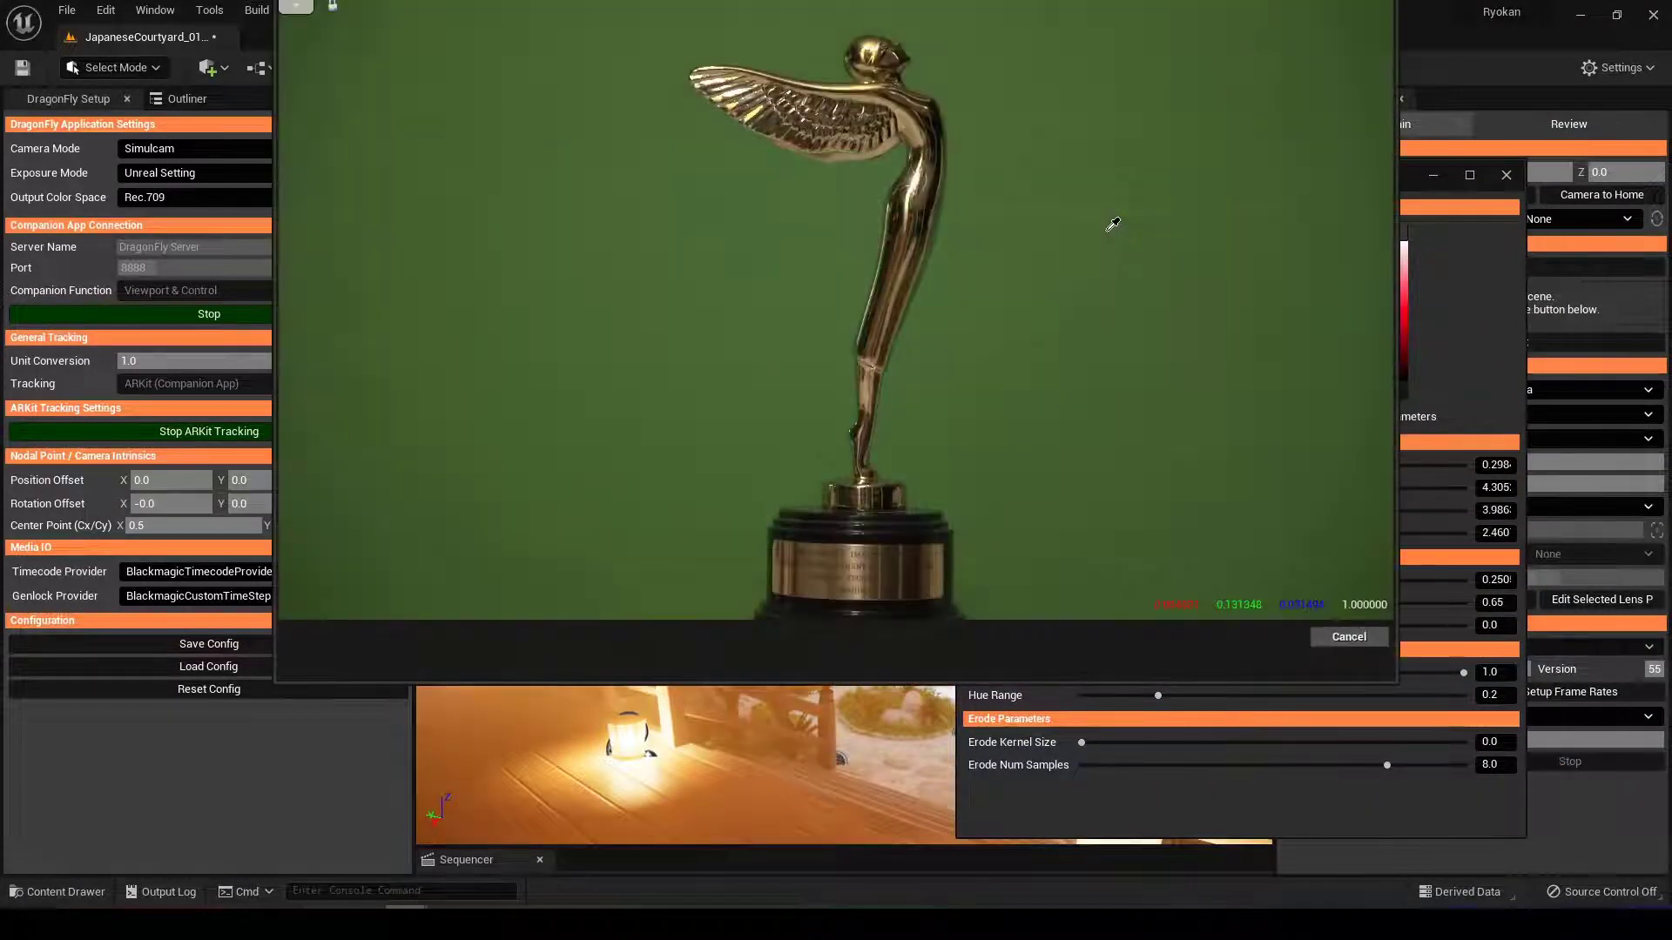
{"action": "left_click", "coordinate": [754, 263]}
{"action": "left_click", "coordinate": [1266, 637]}
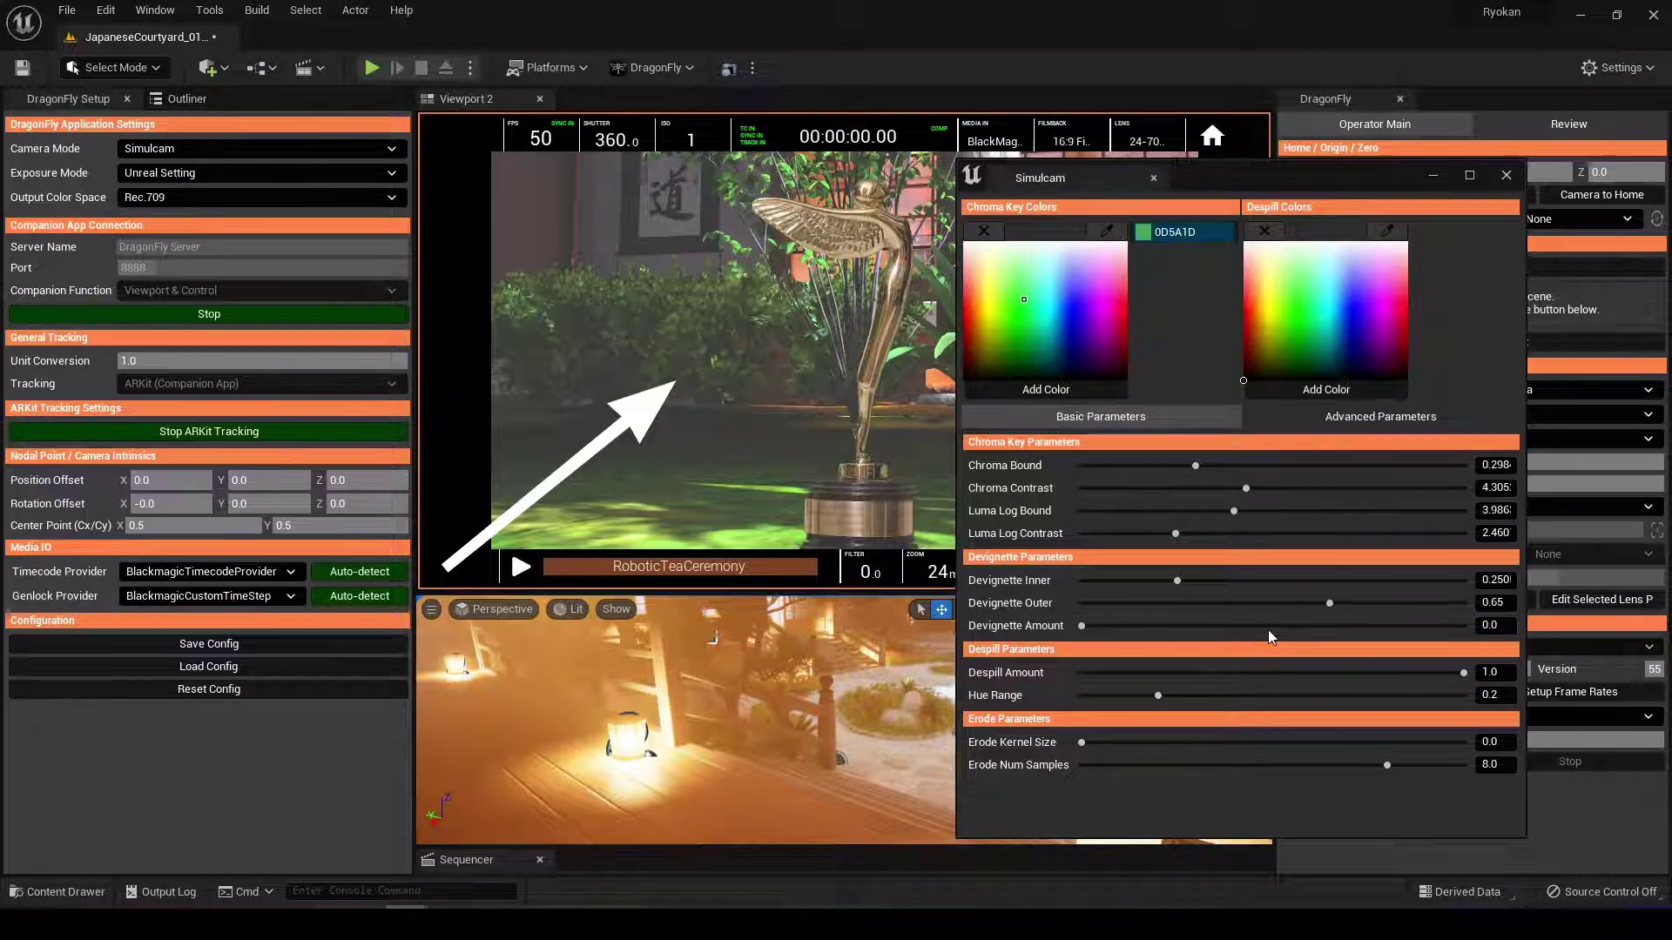
Step: Add a second key colour 034813, raise Chroma Bound to 0.362, and close the Simulcam settings
{"action": "left_click", "coordinate": [1101, 384]}
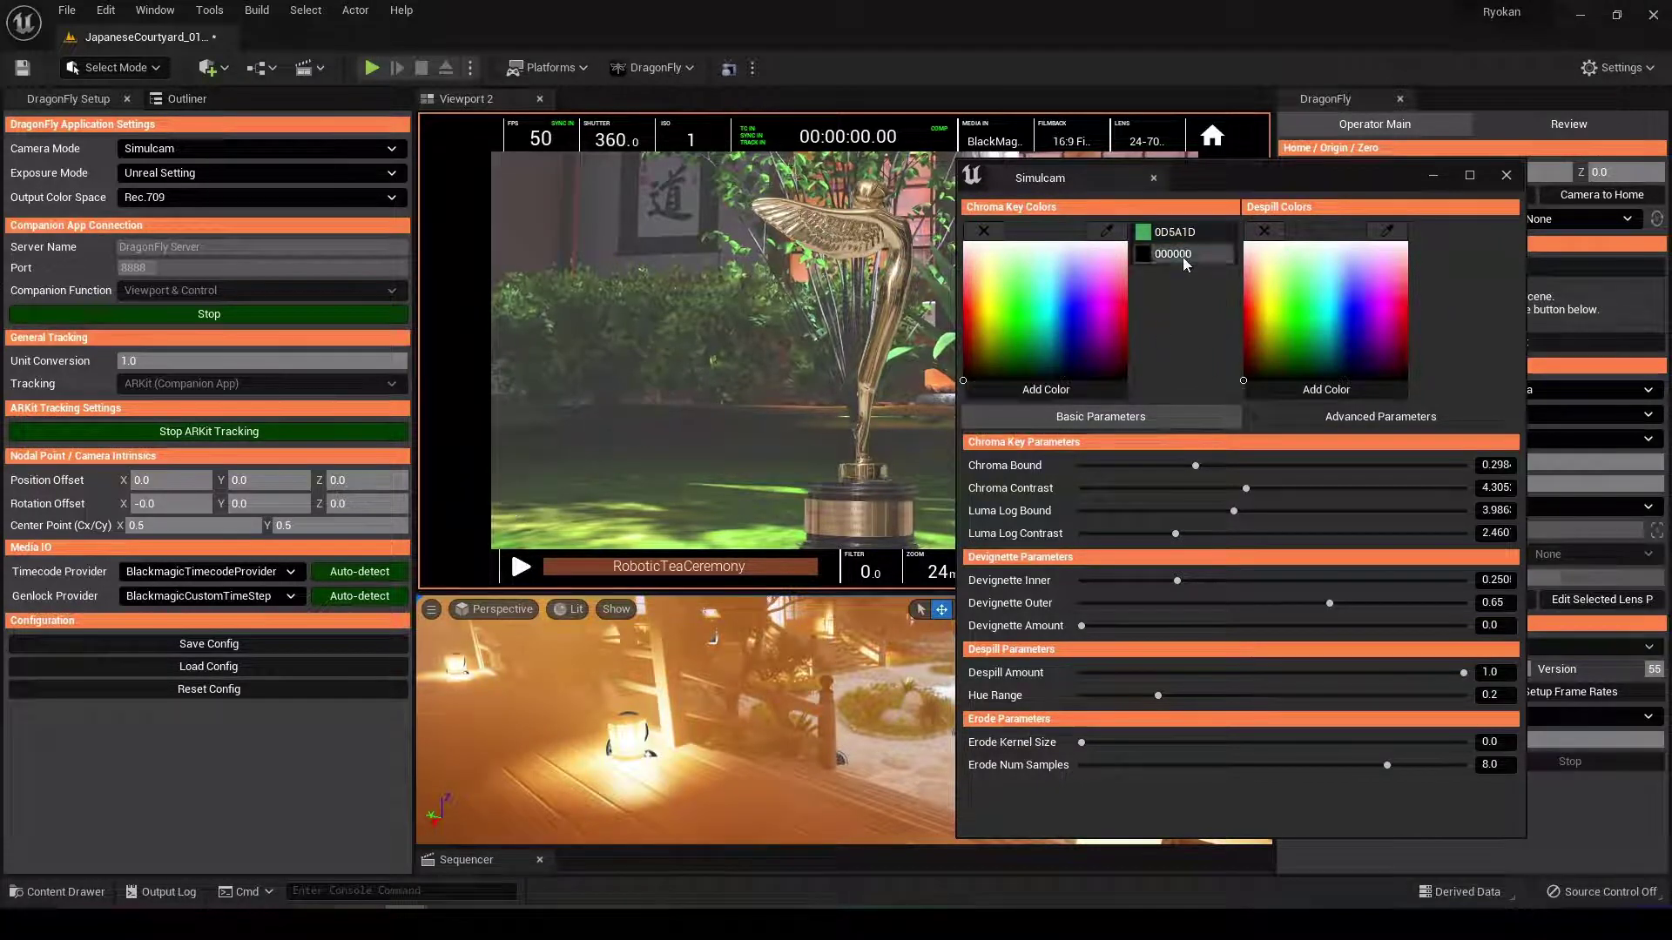
{"action": "left_click", "coordinate": [1021, 288]}
{"action": "left_click_drag", "start_coordinate": [1020, 287], "coordinate": [1027, 301]}
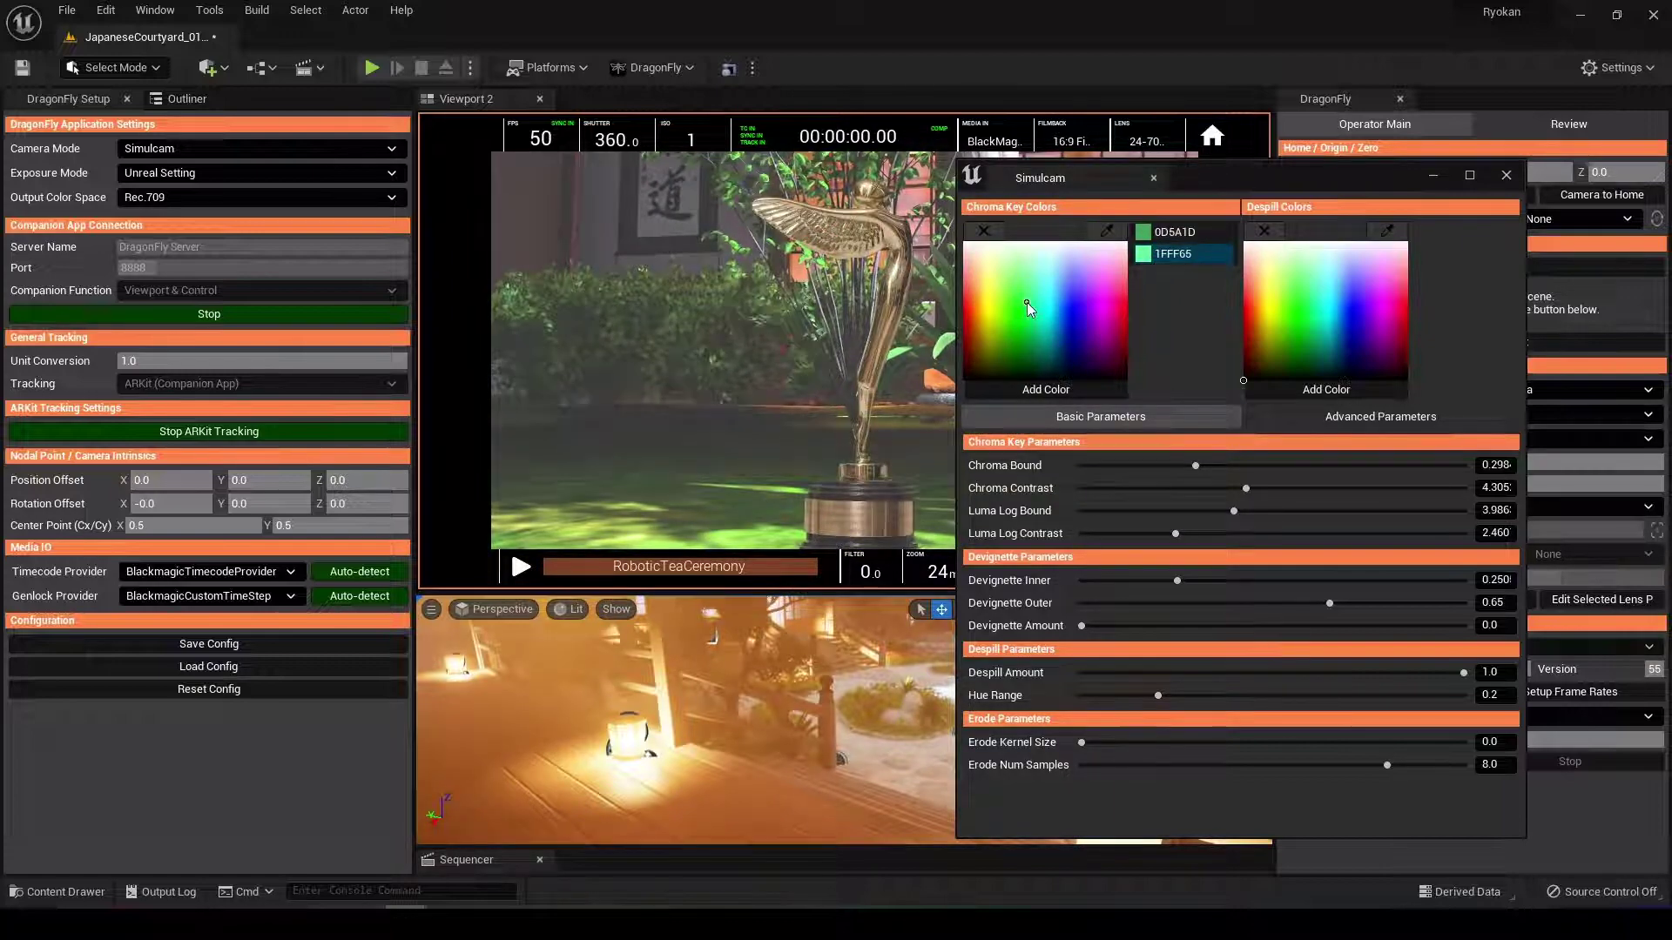
{"action": "left_click", "coordinate": [1107, 230]}
{"action": "left_click", "coordinate": [1256, 642]}
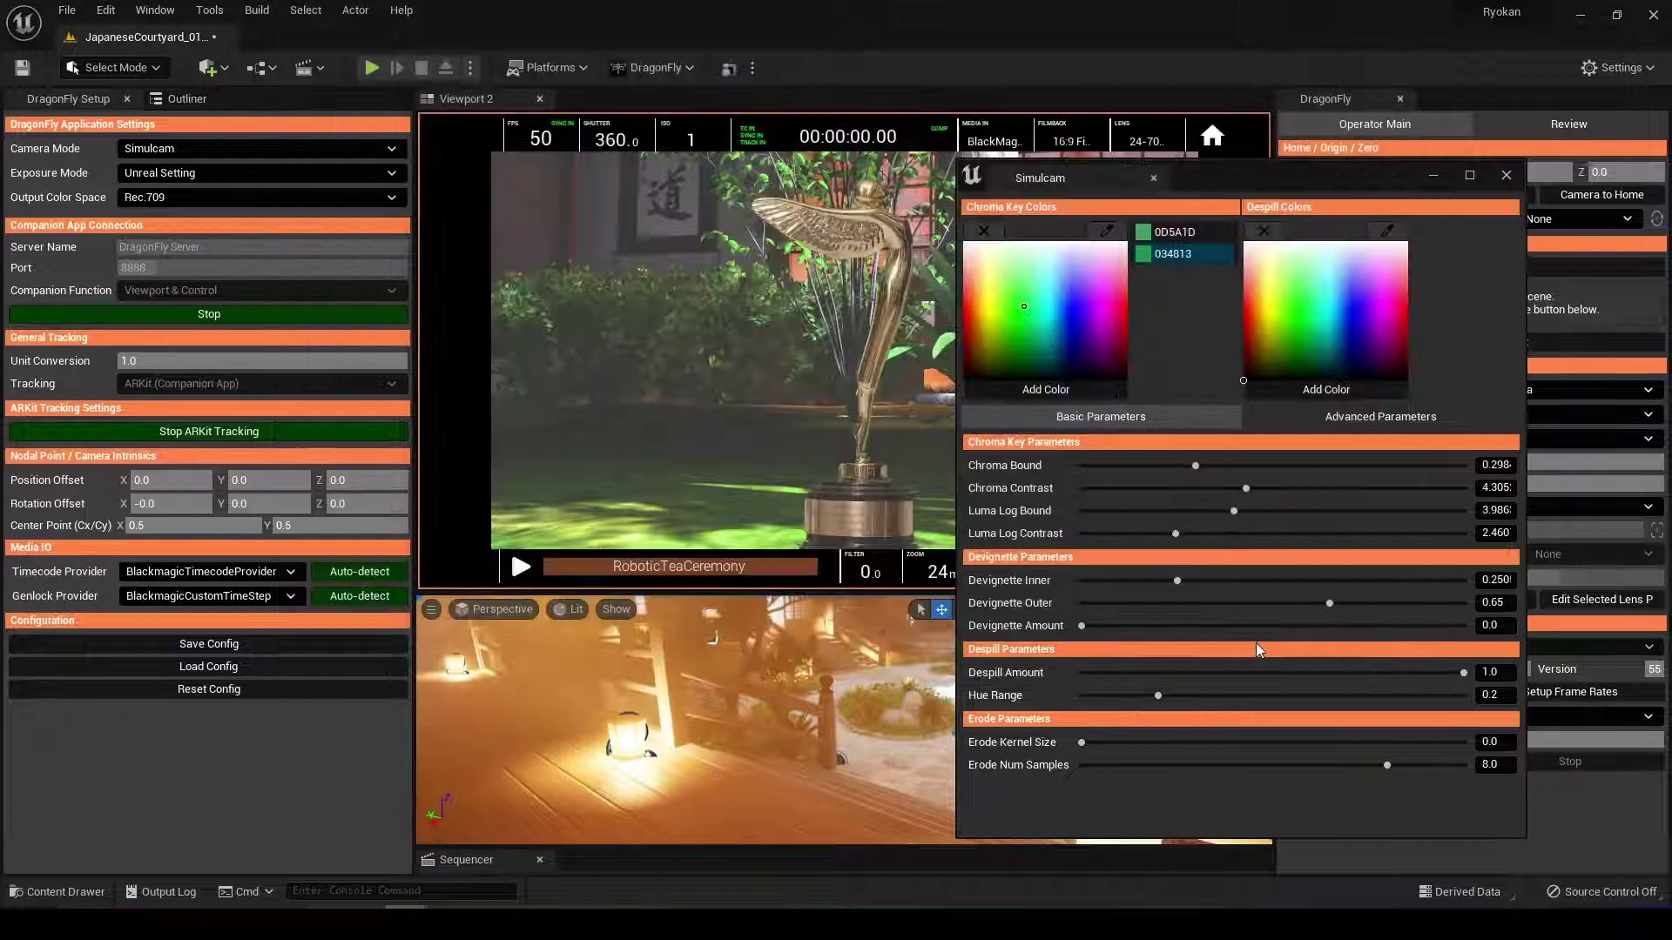
{"action": "left_click_drag", "start_coordinate": [1199, 464], "coordinate": [1258, 464]}
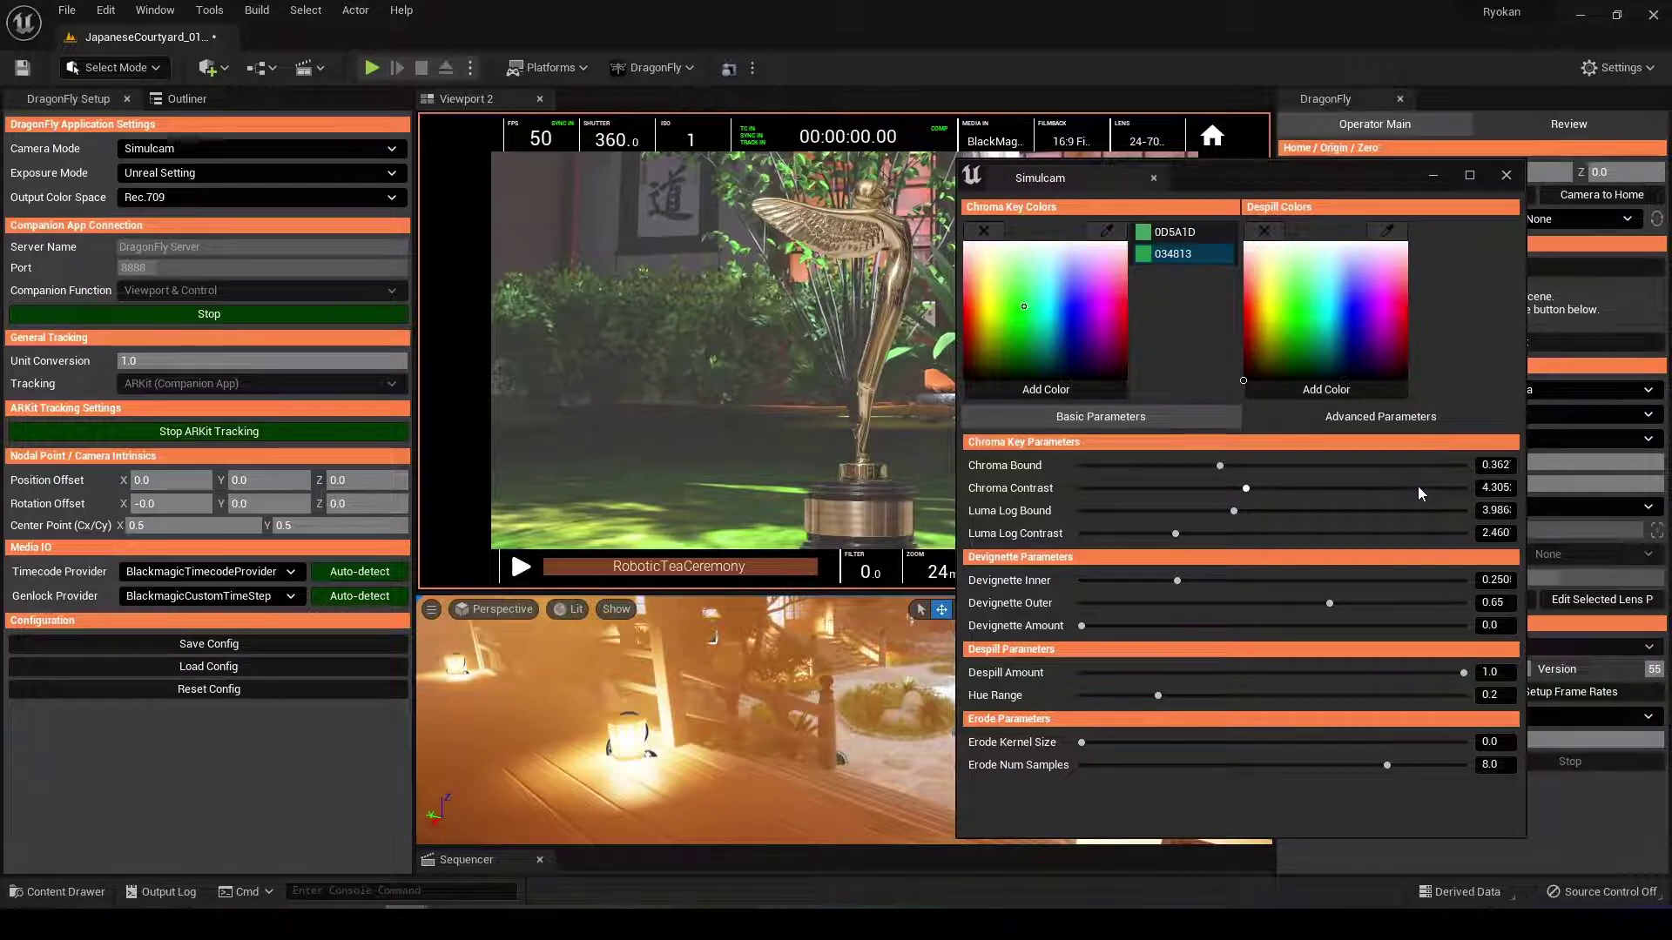
{"action": "left_click", "coordinate": [1506, 176]}
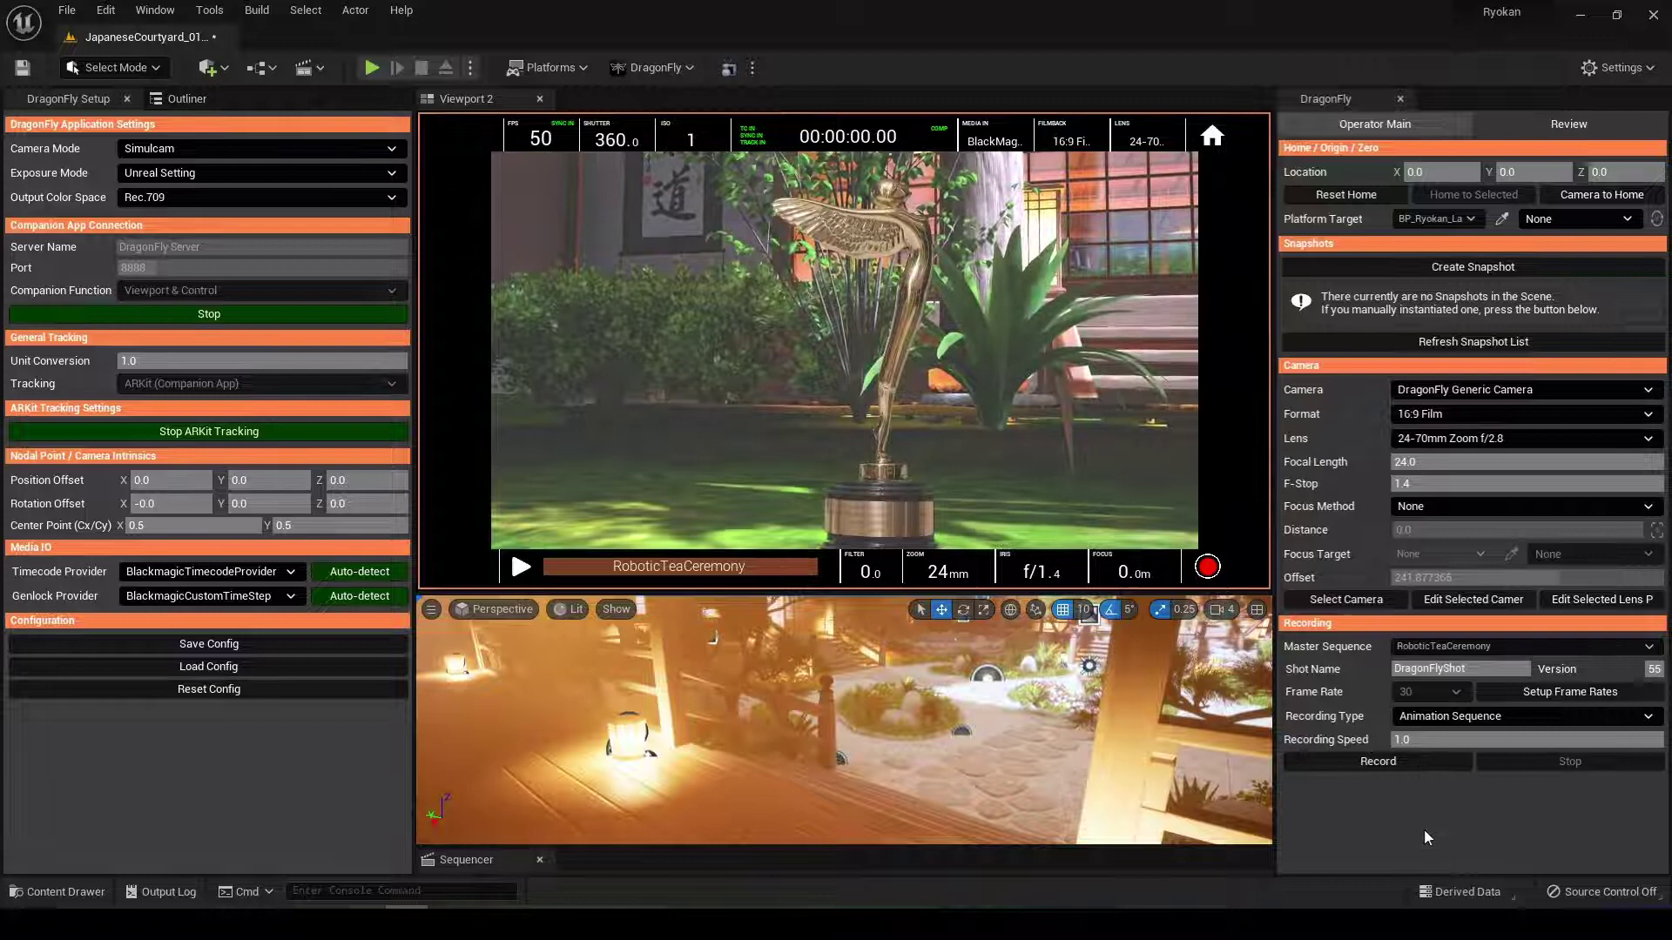
Step: Keep the 24-70mm Zoom f/2.8 lens and drag its focal length from 24 to 70 mm
{"action": "left_click", "coordinate": [1446, 438]}
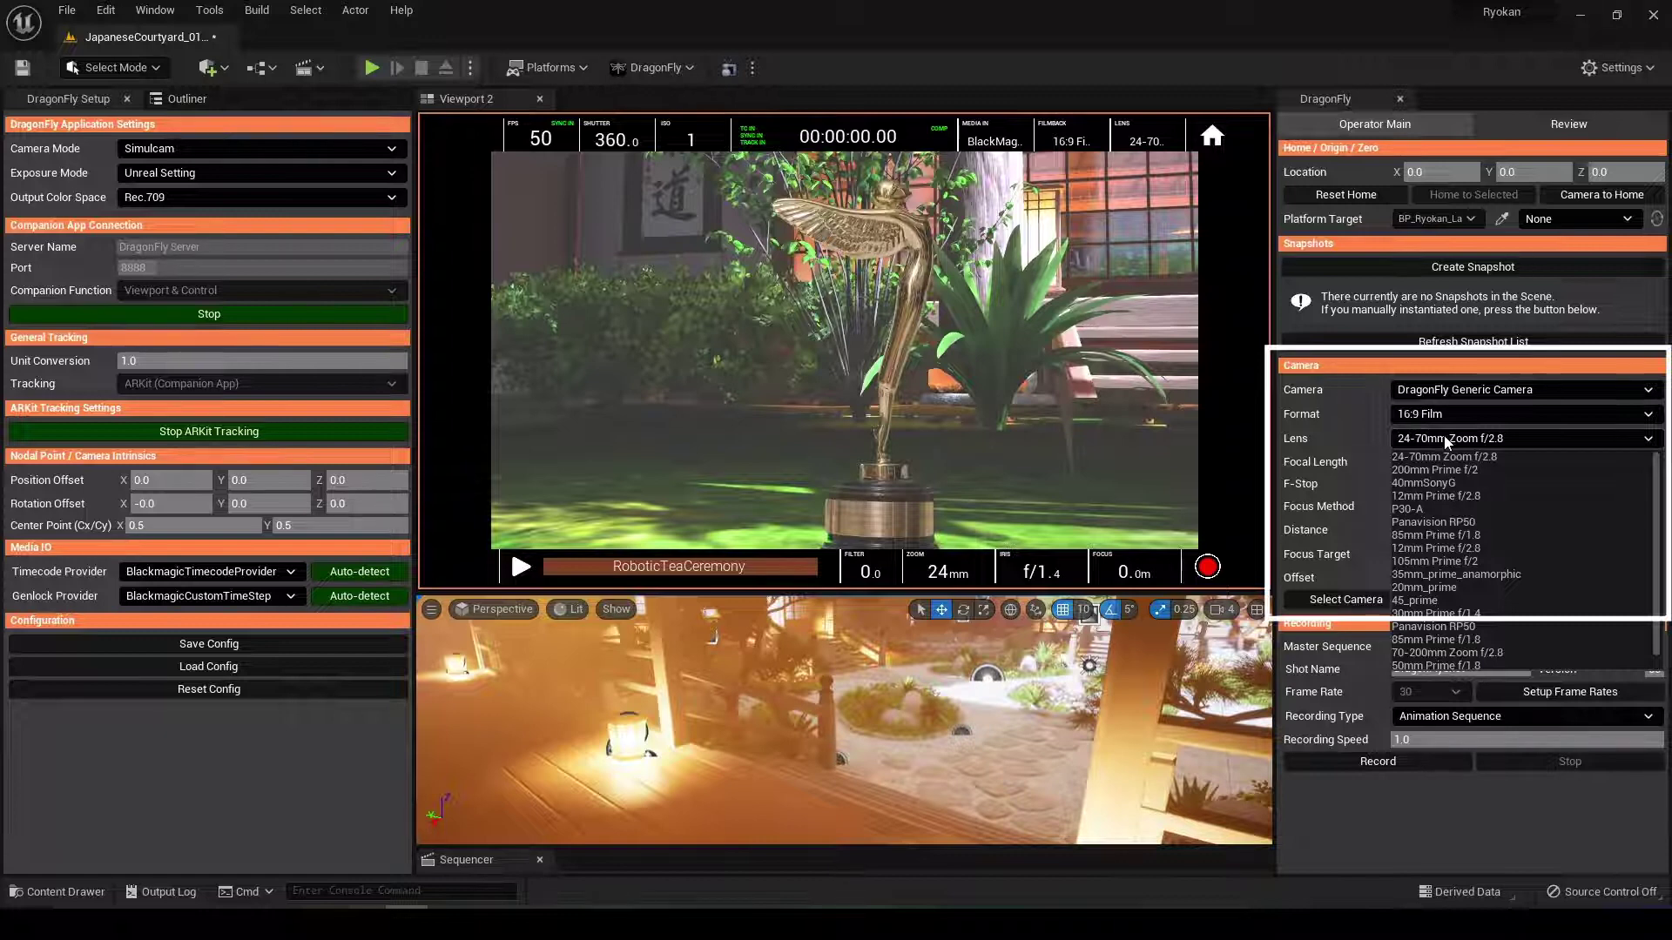
{"action": "left_click", "coordinate": [1446, 441]}
{"action": "left_click_drag", "start_coordinate": [1441, 459], "coordinate": [1532, 459]}
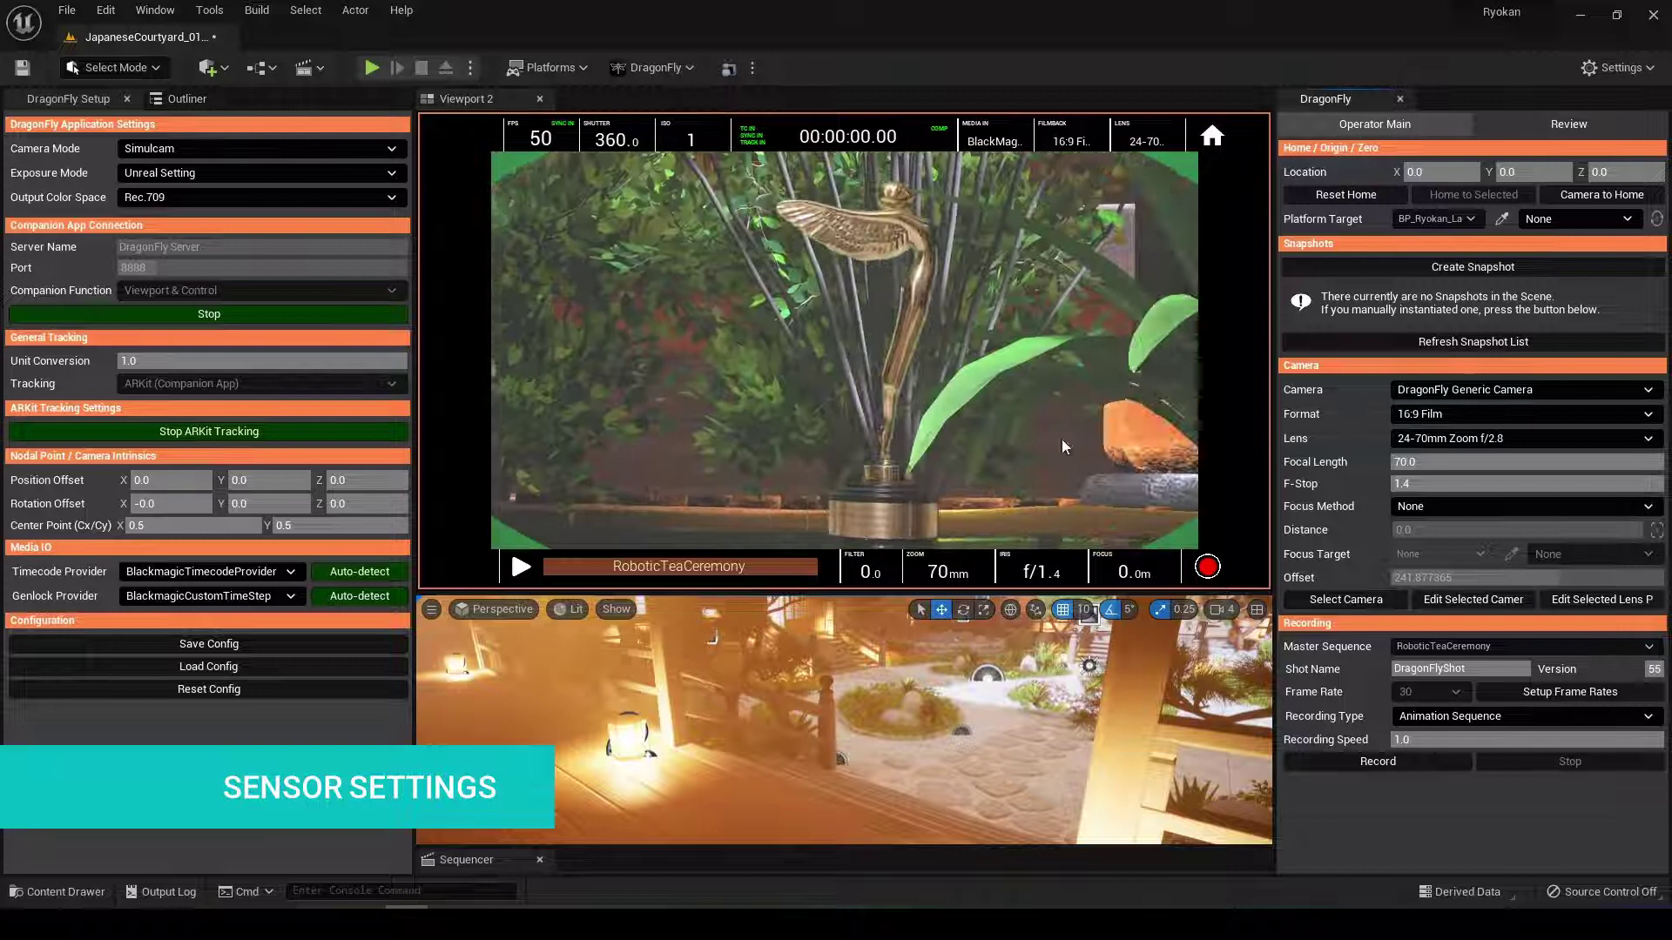
Step: Browse the Content Browser to the DragonFly CameraProfiles folder
{"action": "left_click", "coordinate": [56, 891]}
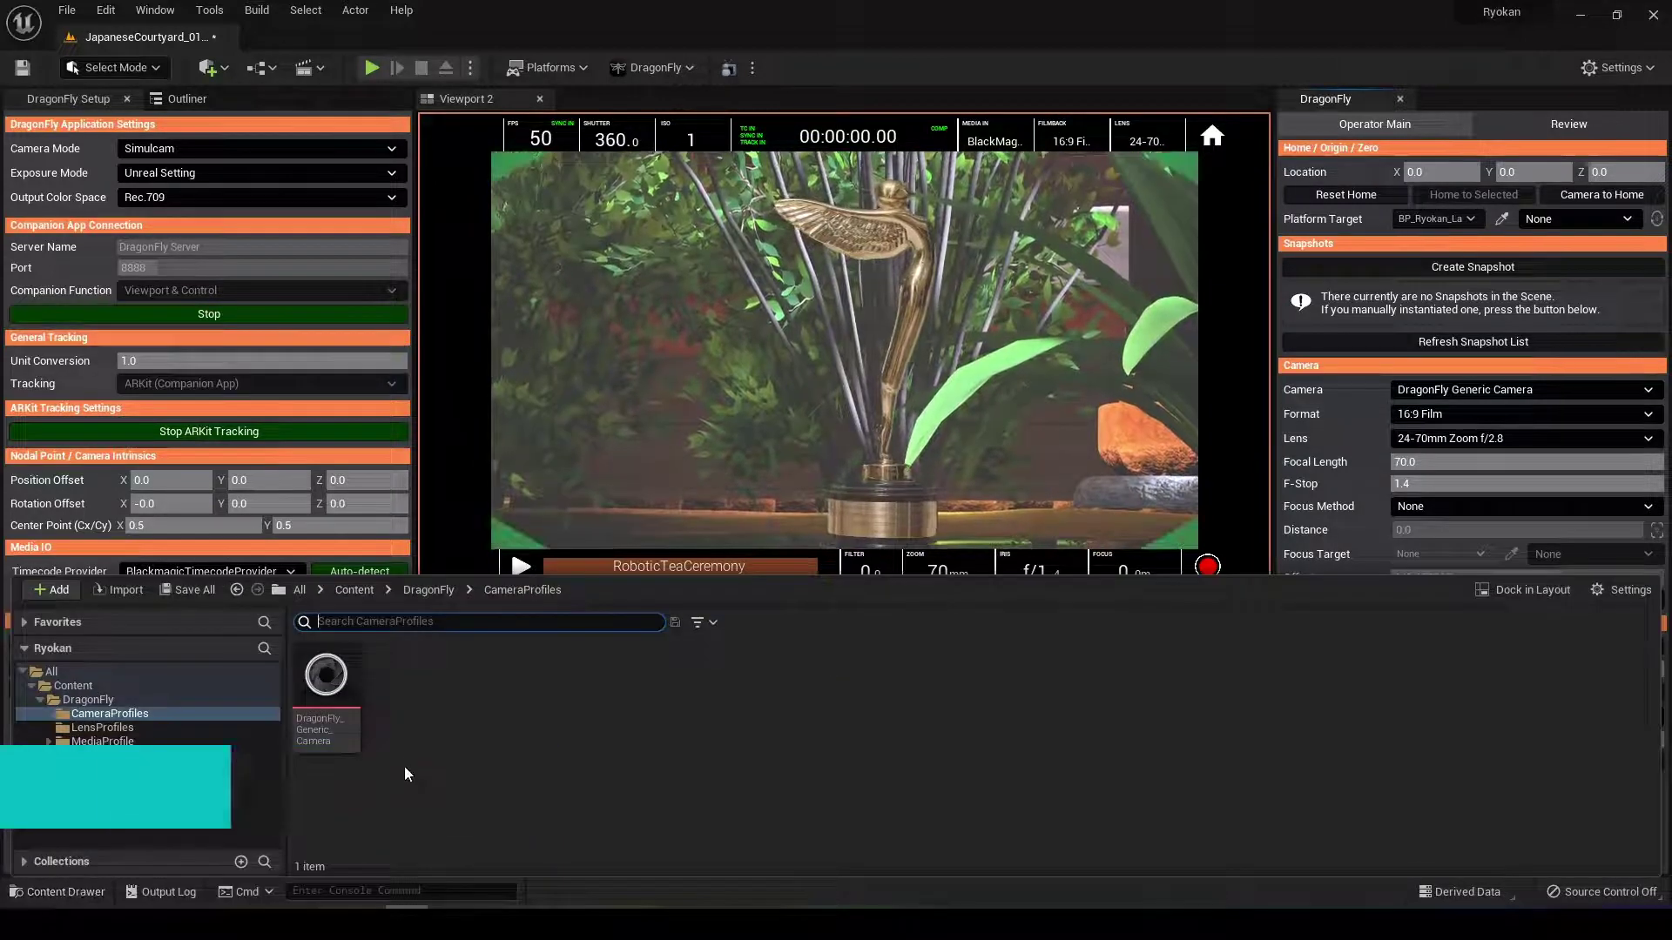
{"action": "left_click", "coordinate": [353, 590]}
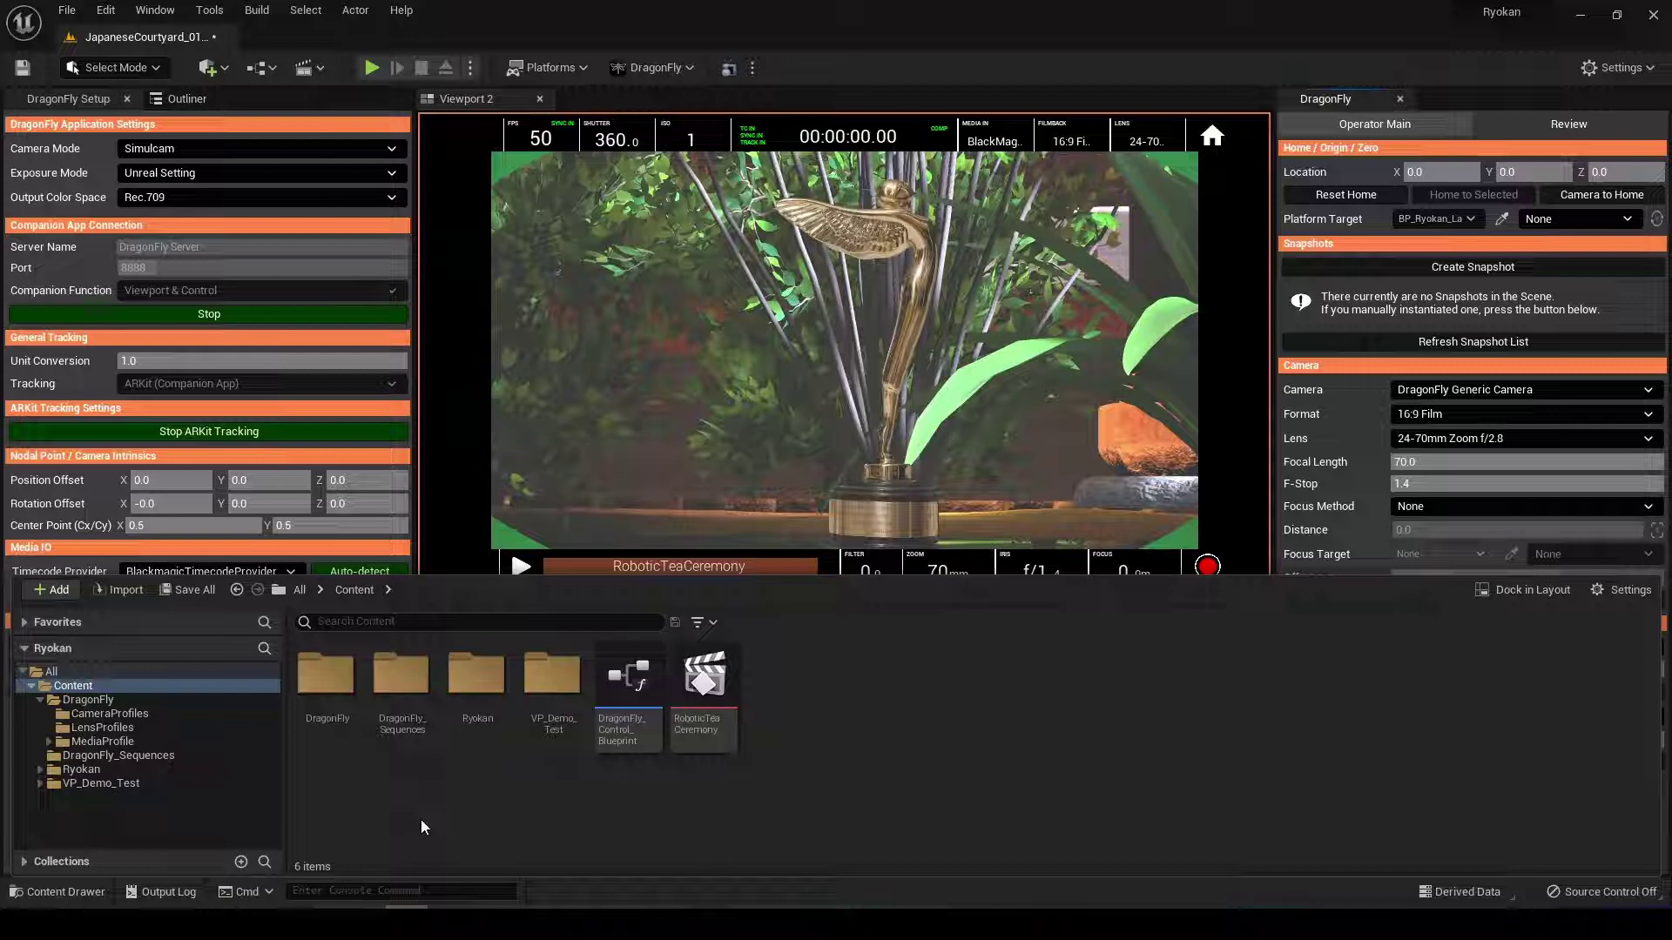
{"action": "double_click", "coordinate": [325, 674]}
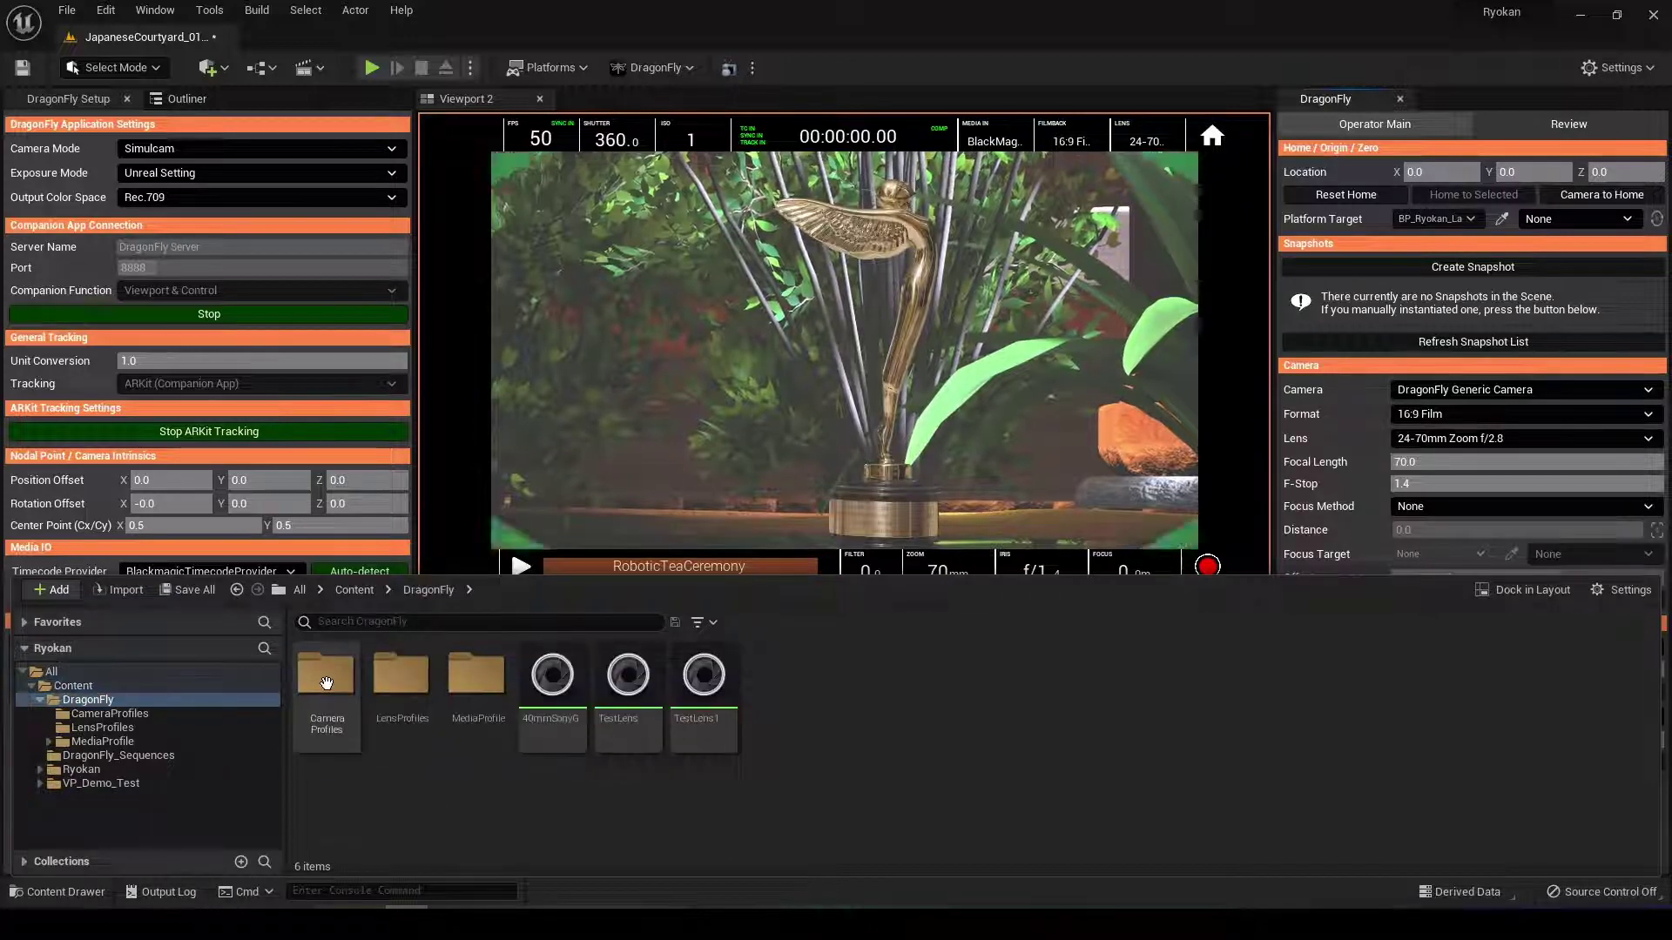
{"action": "double_click", "coordinate": [326, 675]}
Step: Create a new DragonFly camera profile asset named My_Camera, open it, then close its editor
{"action": "right_click", "coordinate": [495, 670]}
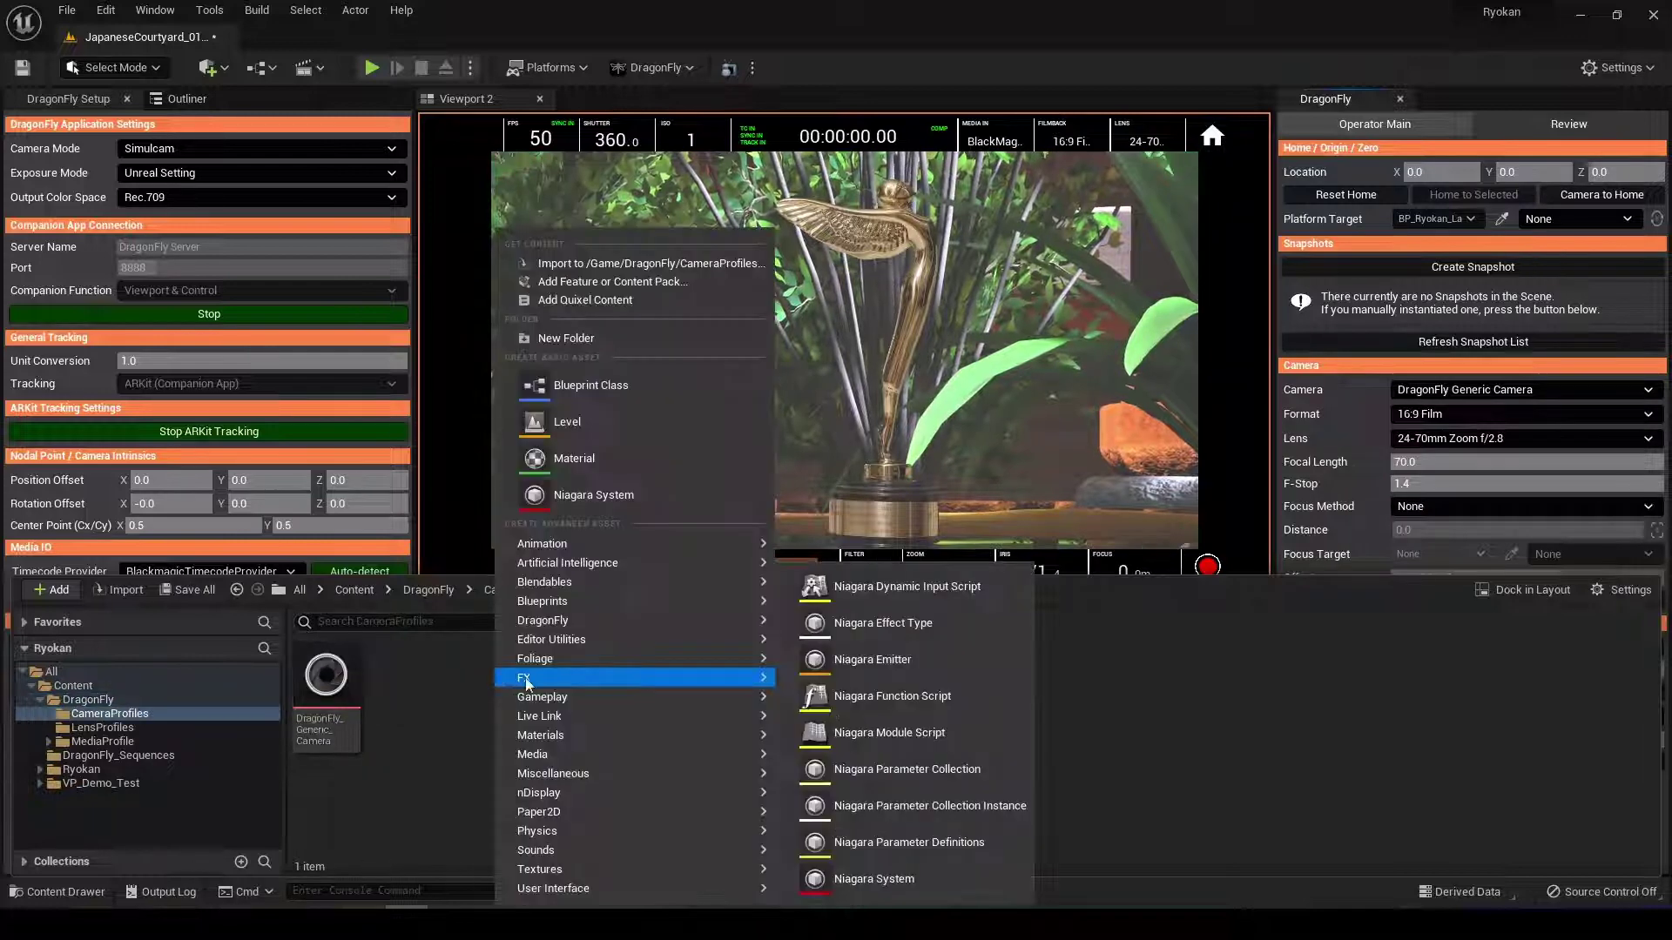
{"action": "mouse_move", "coordinate": [675, 589]}
{"action": "mouse_move", "coordinate": [676, 618]}
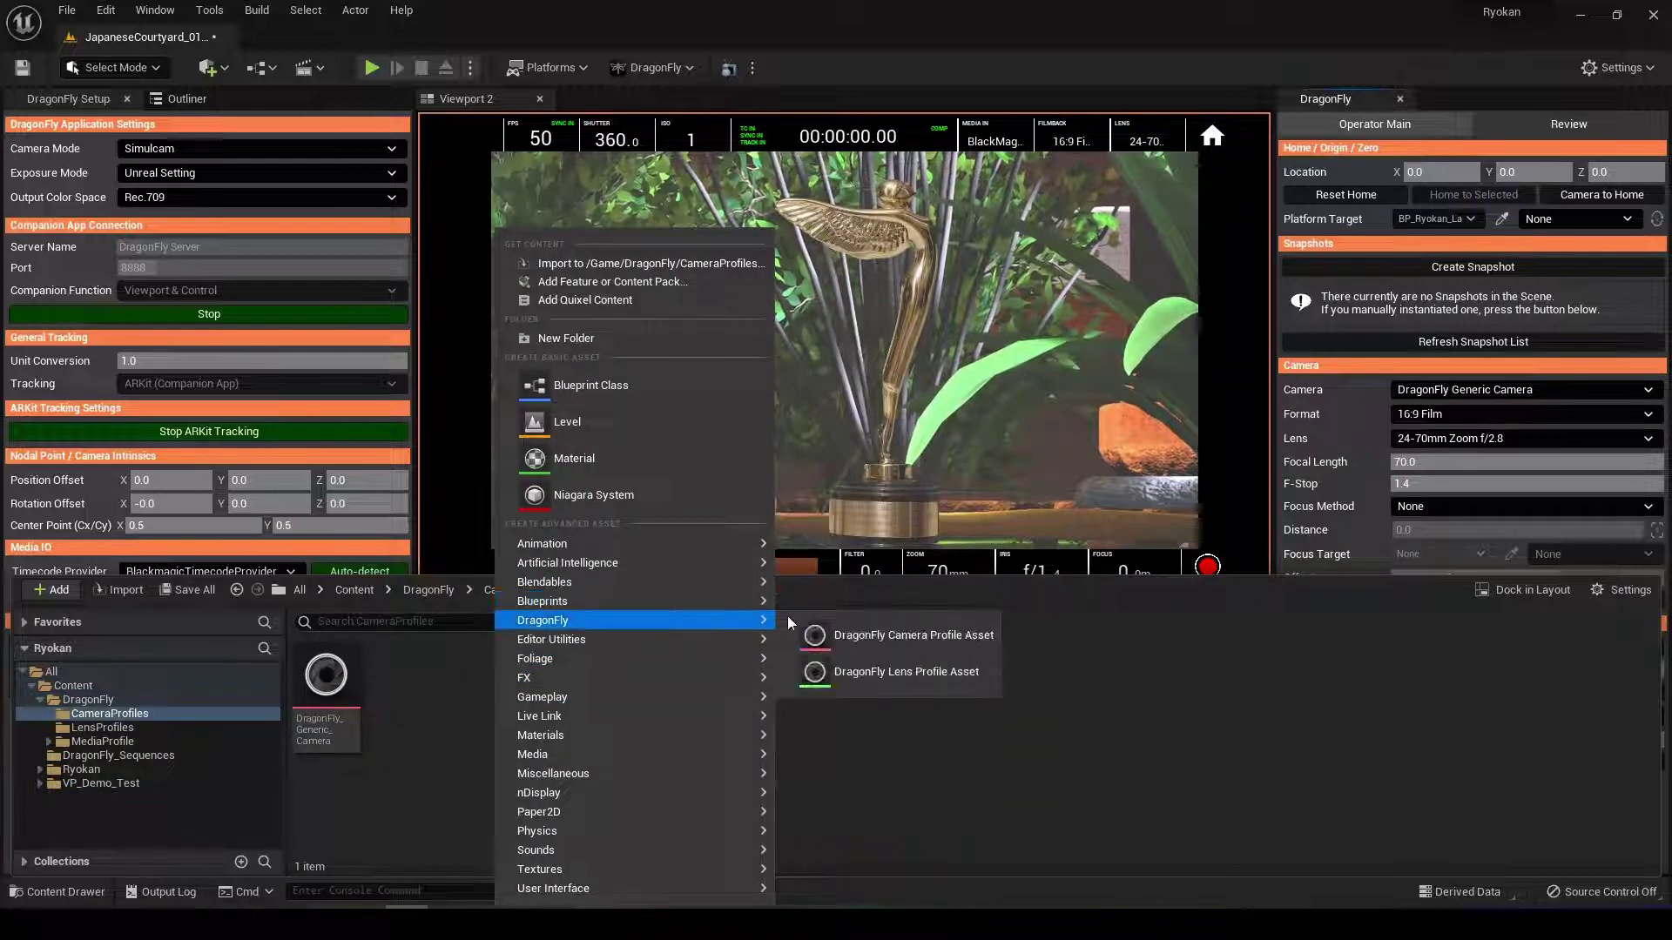
{"action": "left_click", "coordinate": [814, 635]}
{"action": "type", "text": "My_Camera"}
{"action": "key", "text": "Return"}
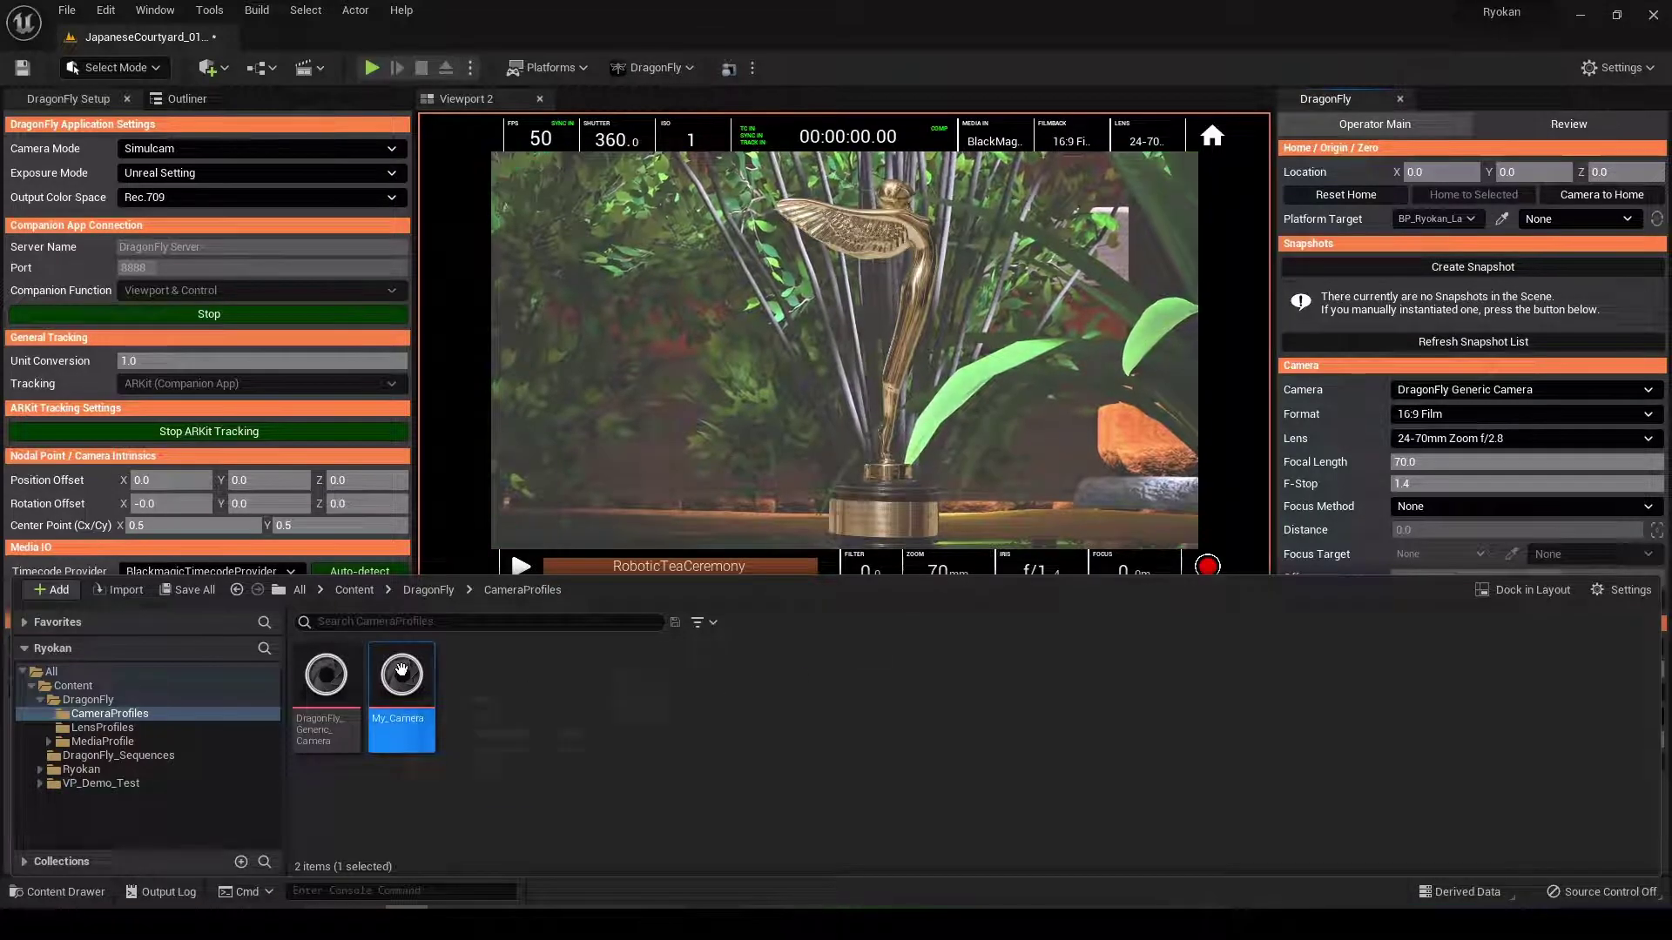
{"action": "double_click", "coordinate": [402, 675]}
{"action": "left_click", "coordinate": [1425, 157]}
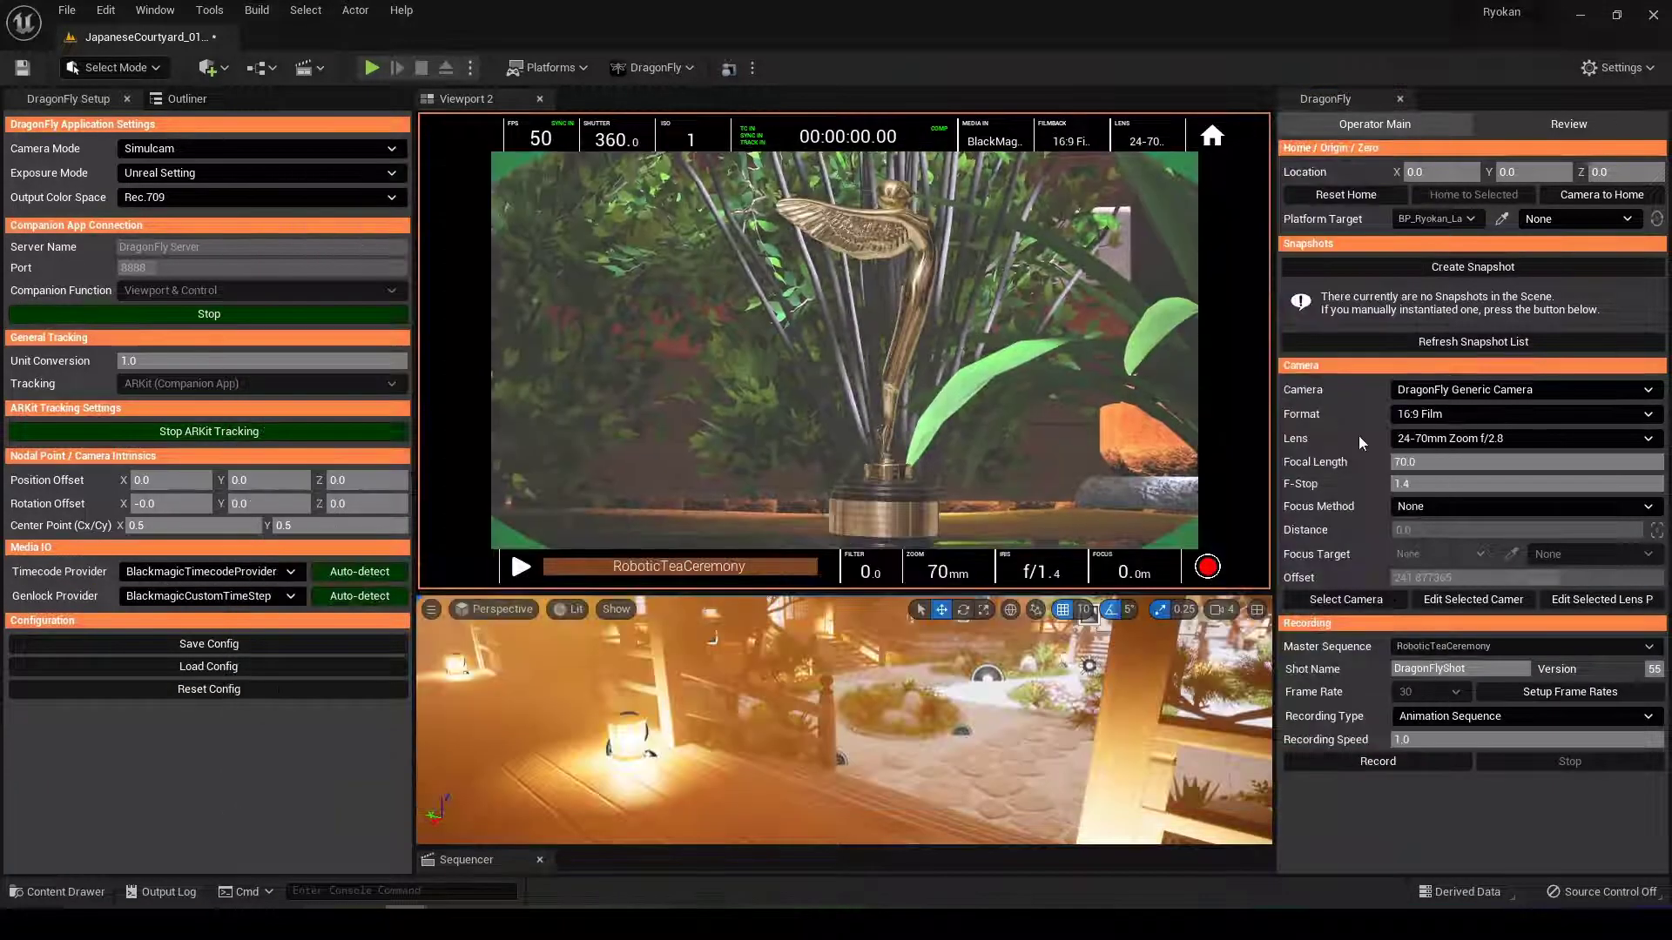
Step: Select the My_Camera profile in DragonFly and open it for editing
{"action": "left_click", "coordinate": [1543, 392]}
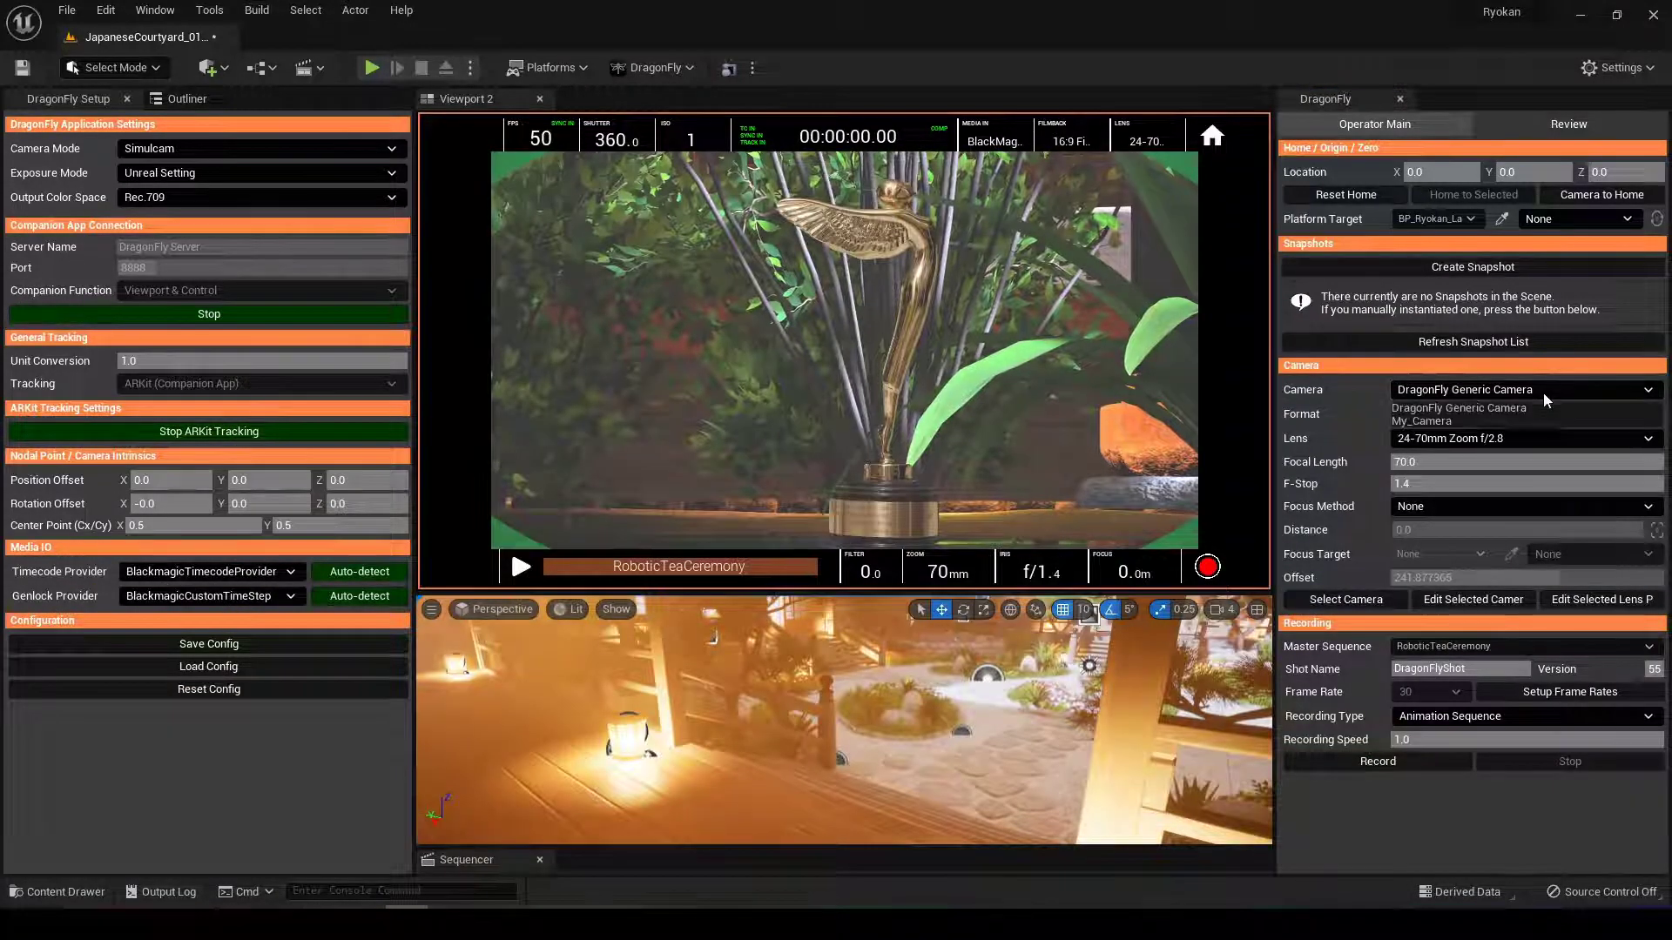
{"action": "left_click", "coordinate": [1465, 424]}
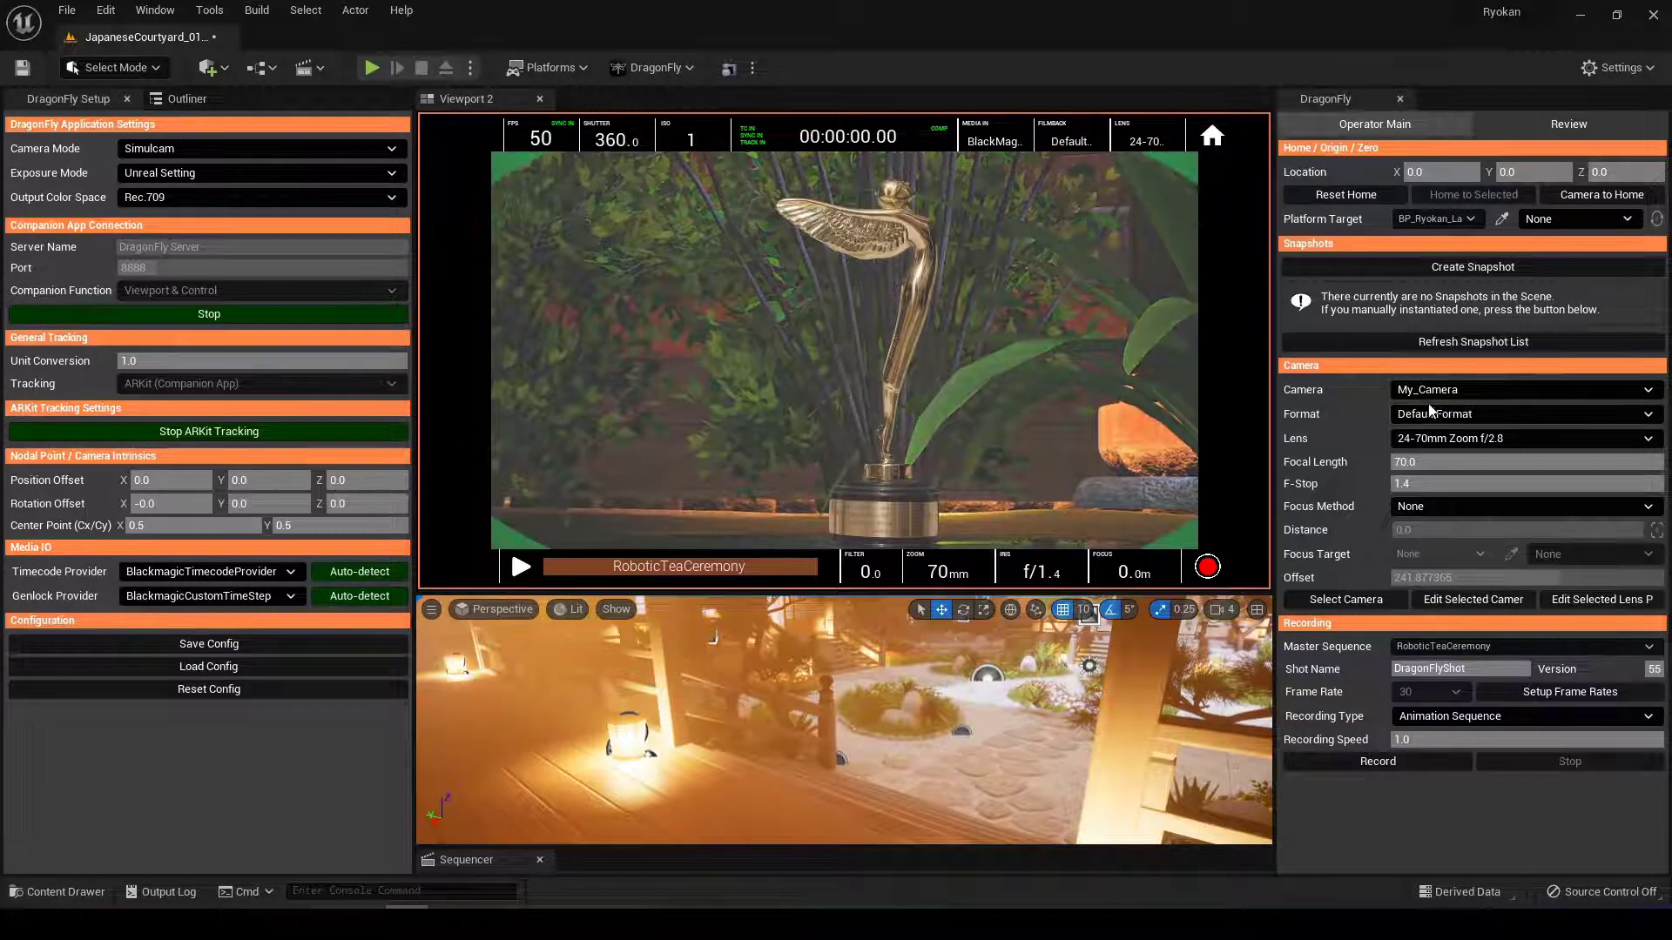
{"action": "left_click", "coordinate": [1517, 607]}
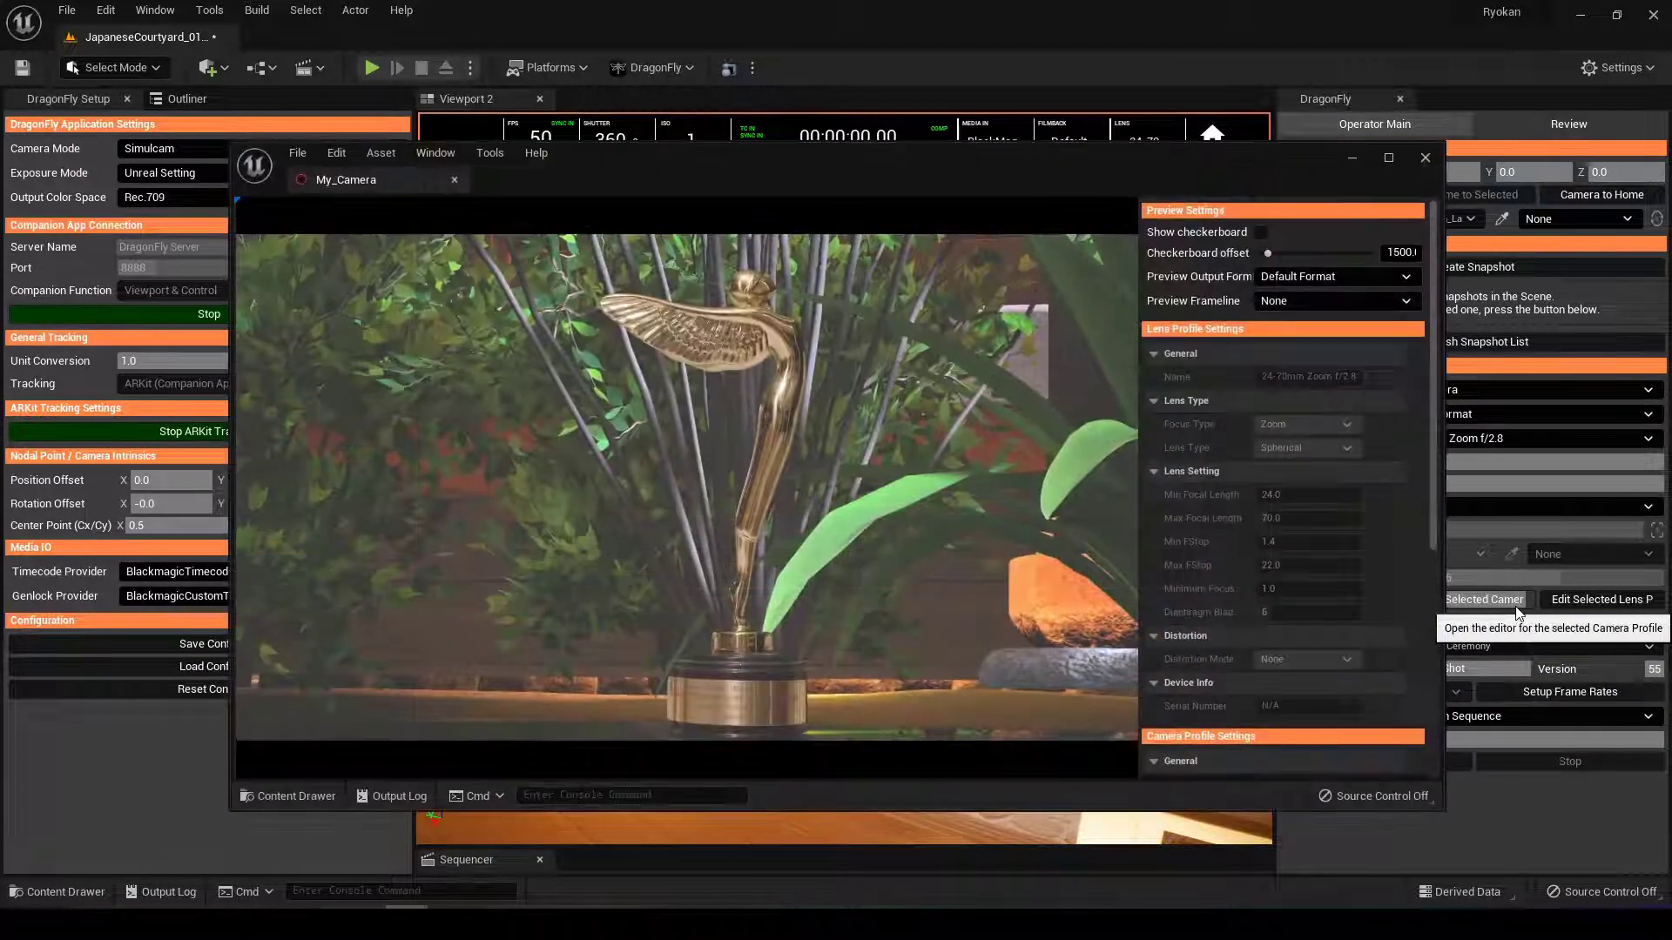
{"action": "scroll", "coordinate": [1432, 354], "scroll_direction": "down", "scroll_amount": 1}
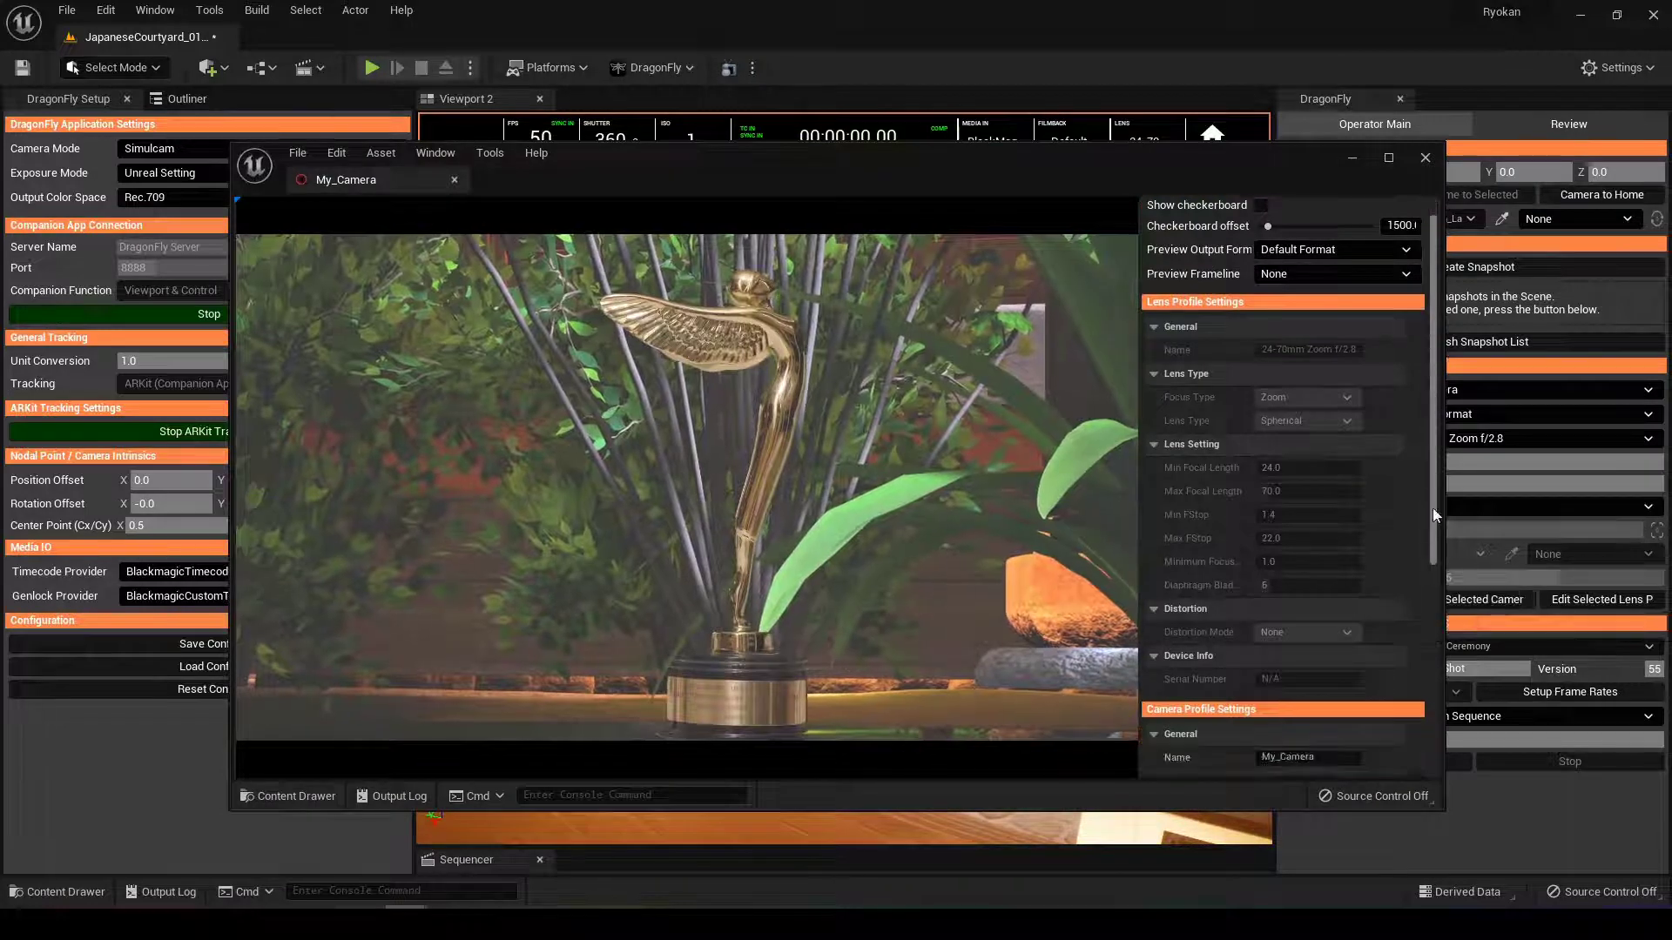
{"action": "left_click_drag", "start_coordinate": [1433, 508], "coordinate": [1434, 681]}
Step: Enter a 35.6 × 23.8 mm sensor size and 1920 × 1080 output resolution
{"action": "left_click", "coordinate": [1297, 520]}
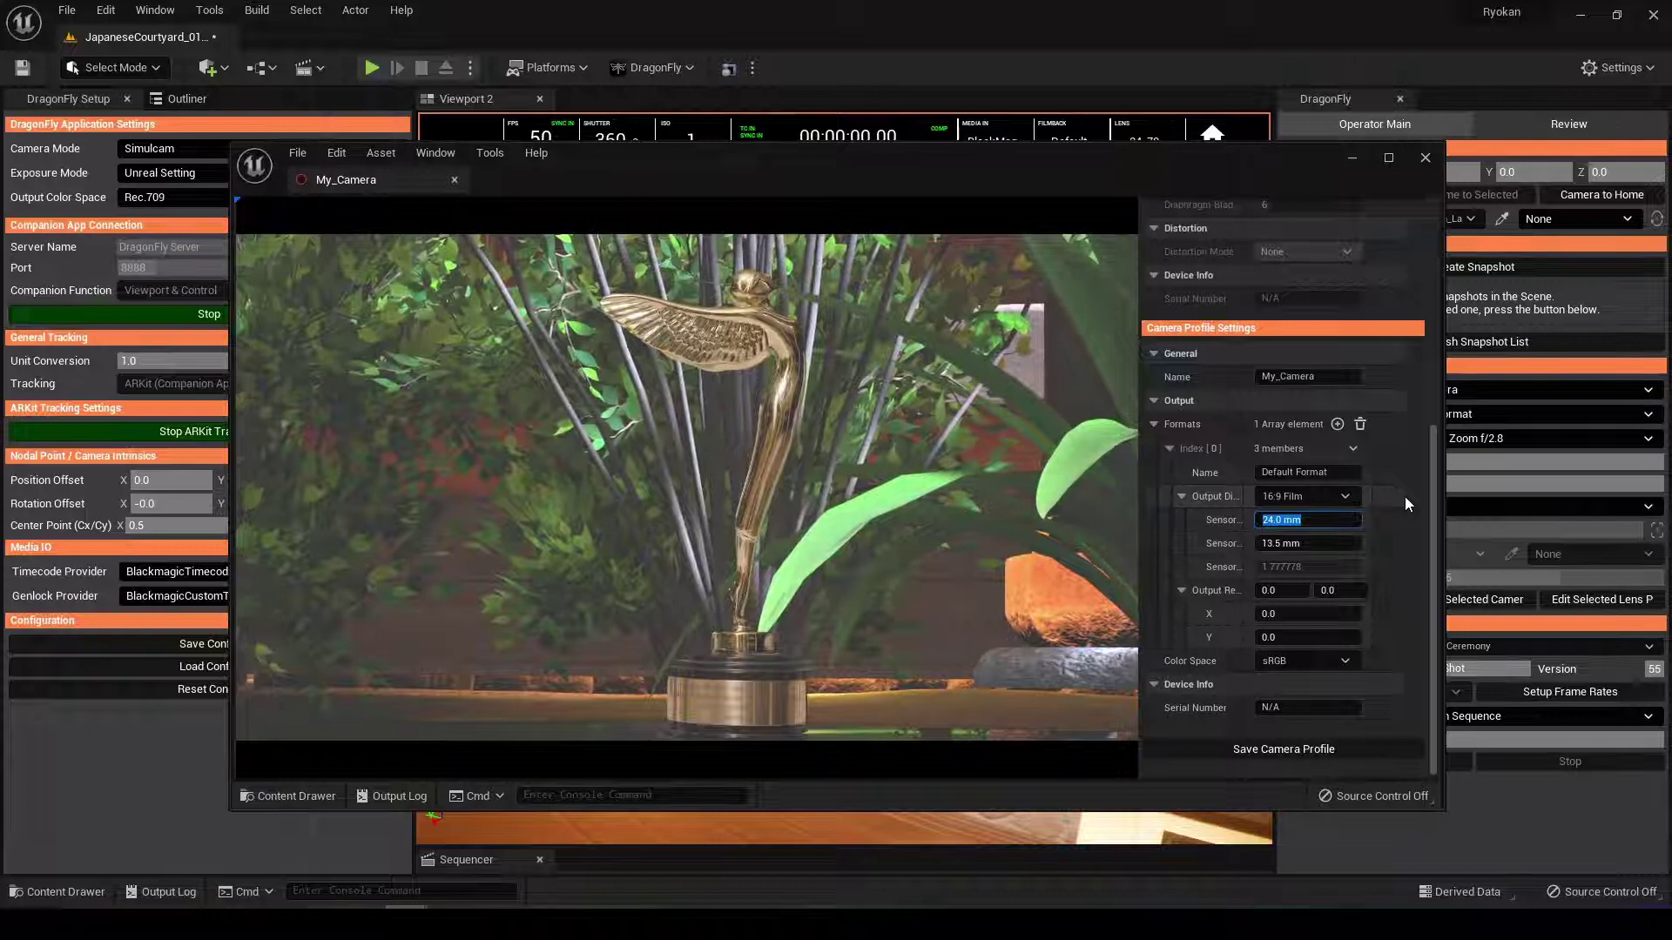
{"action": "type", "text": "35.6"}
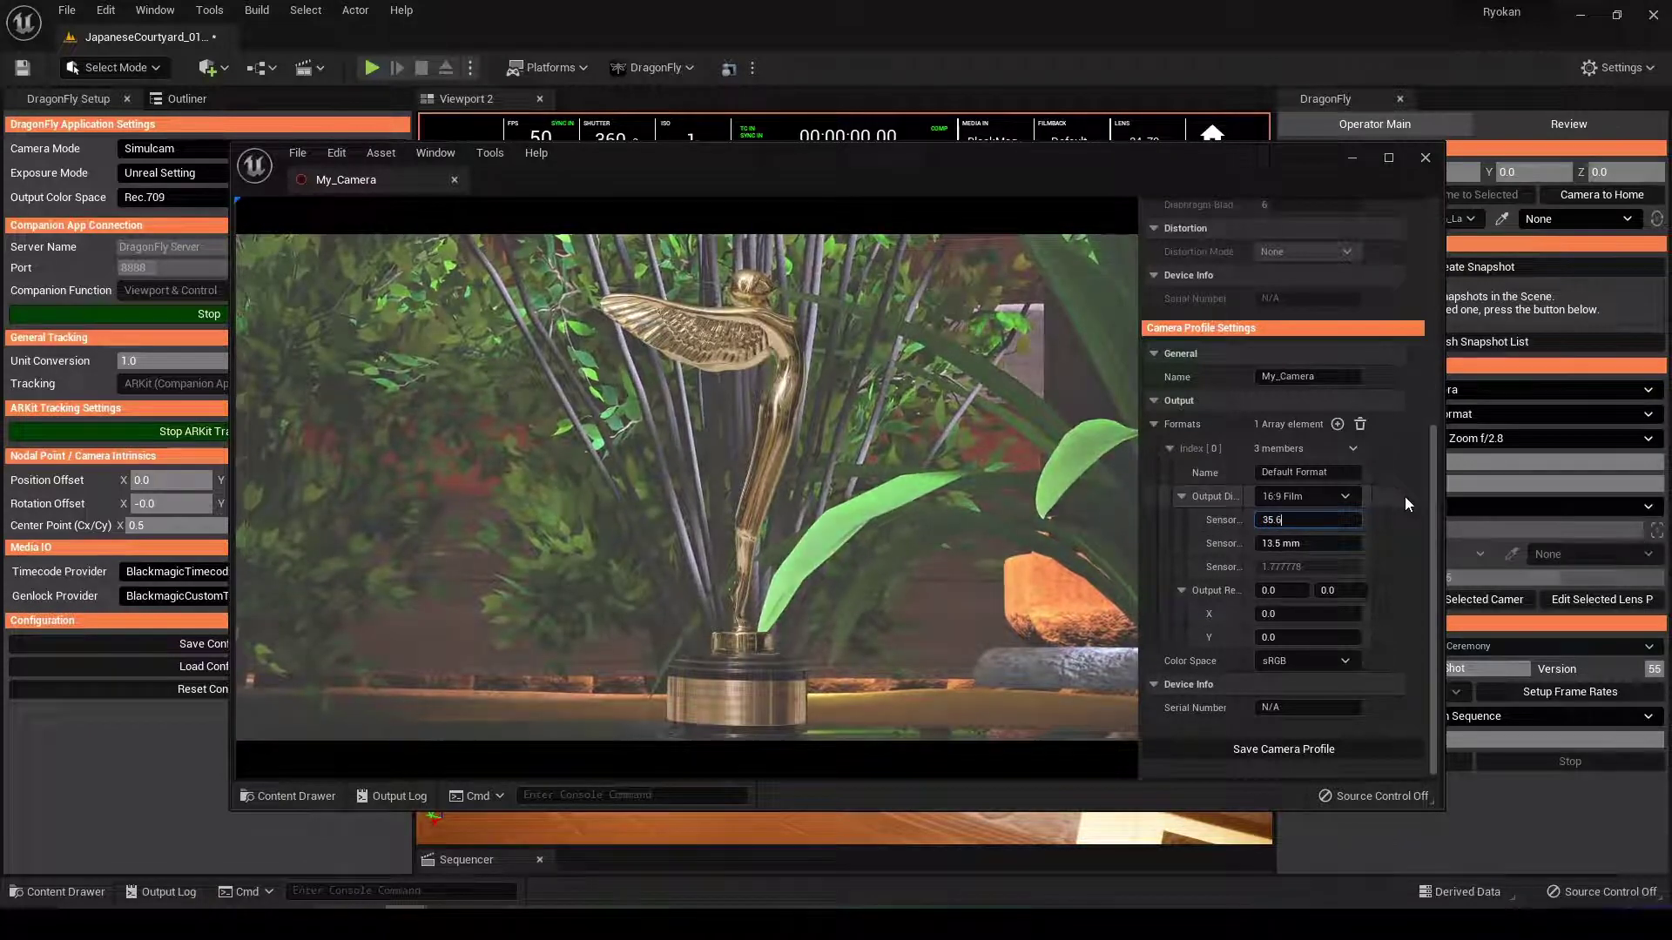
{"action": "key", "text": "Tab"}
{"action": "type", "text": "23"}
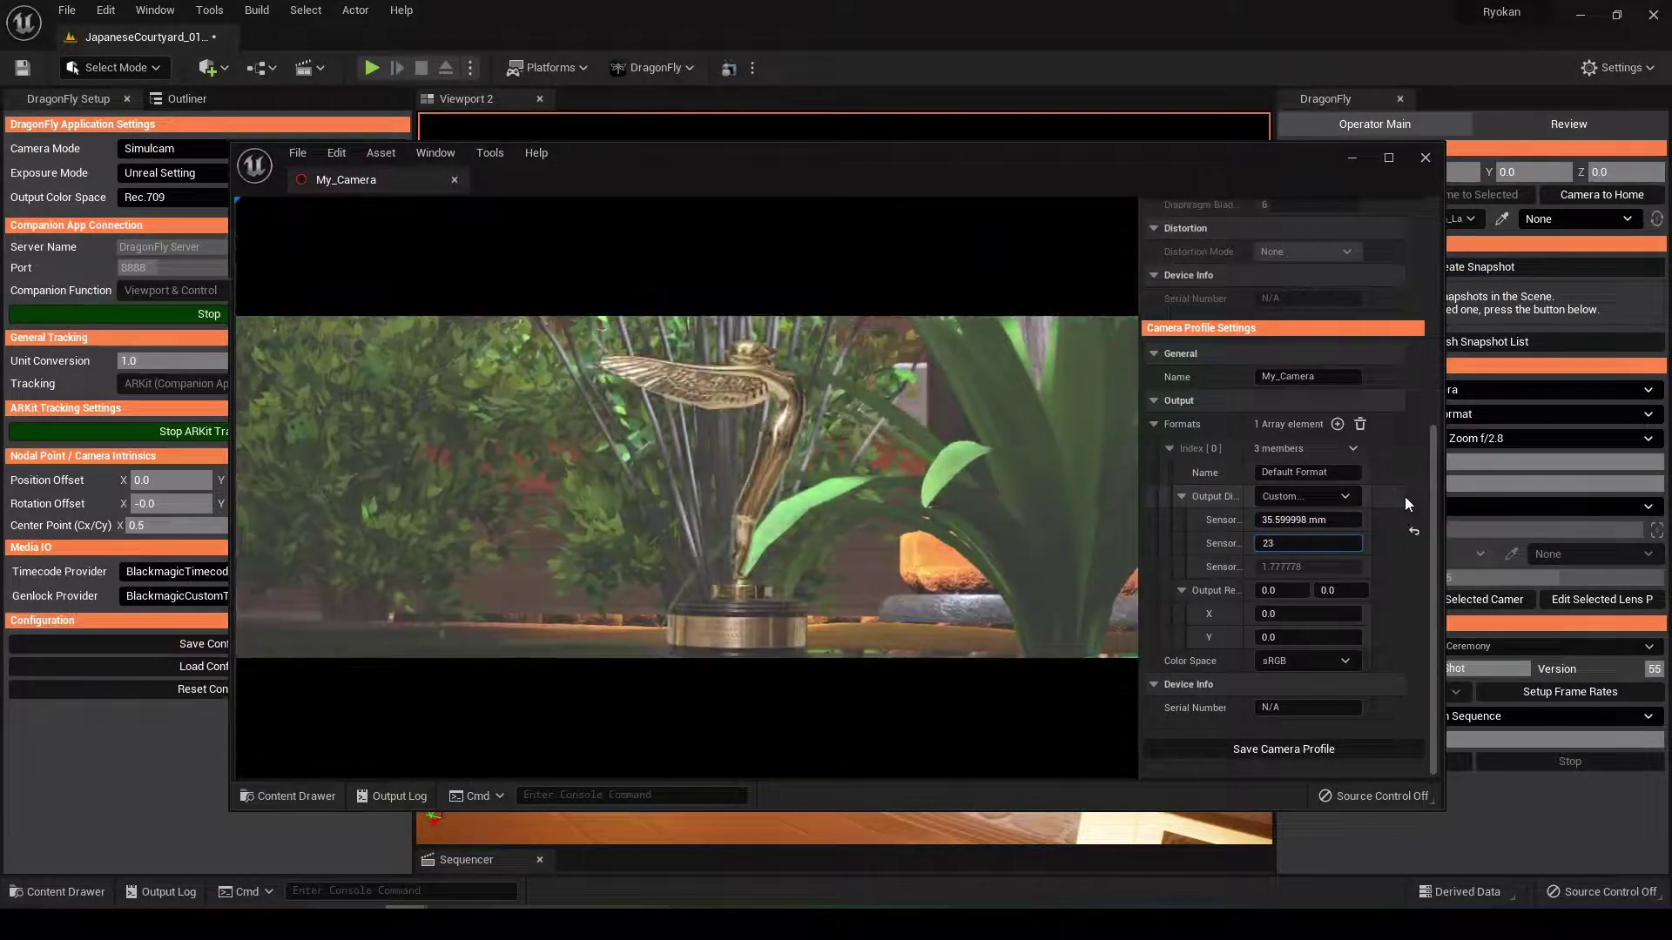
{"action": "type", "text": ".8"}
{"action": "key", "text": "Tab"}
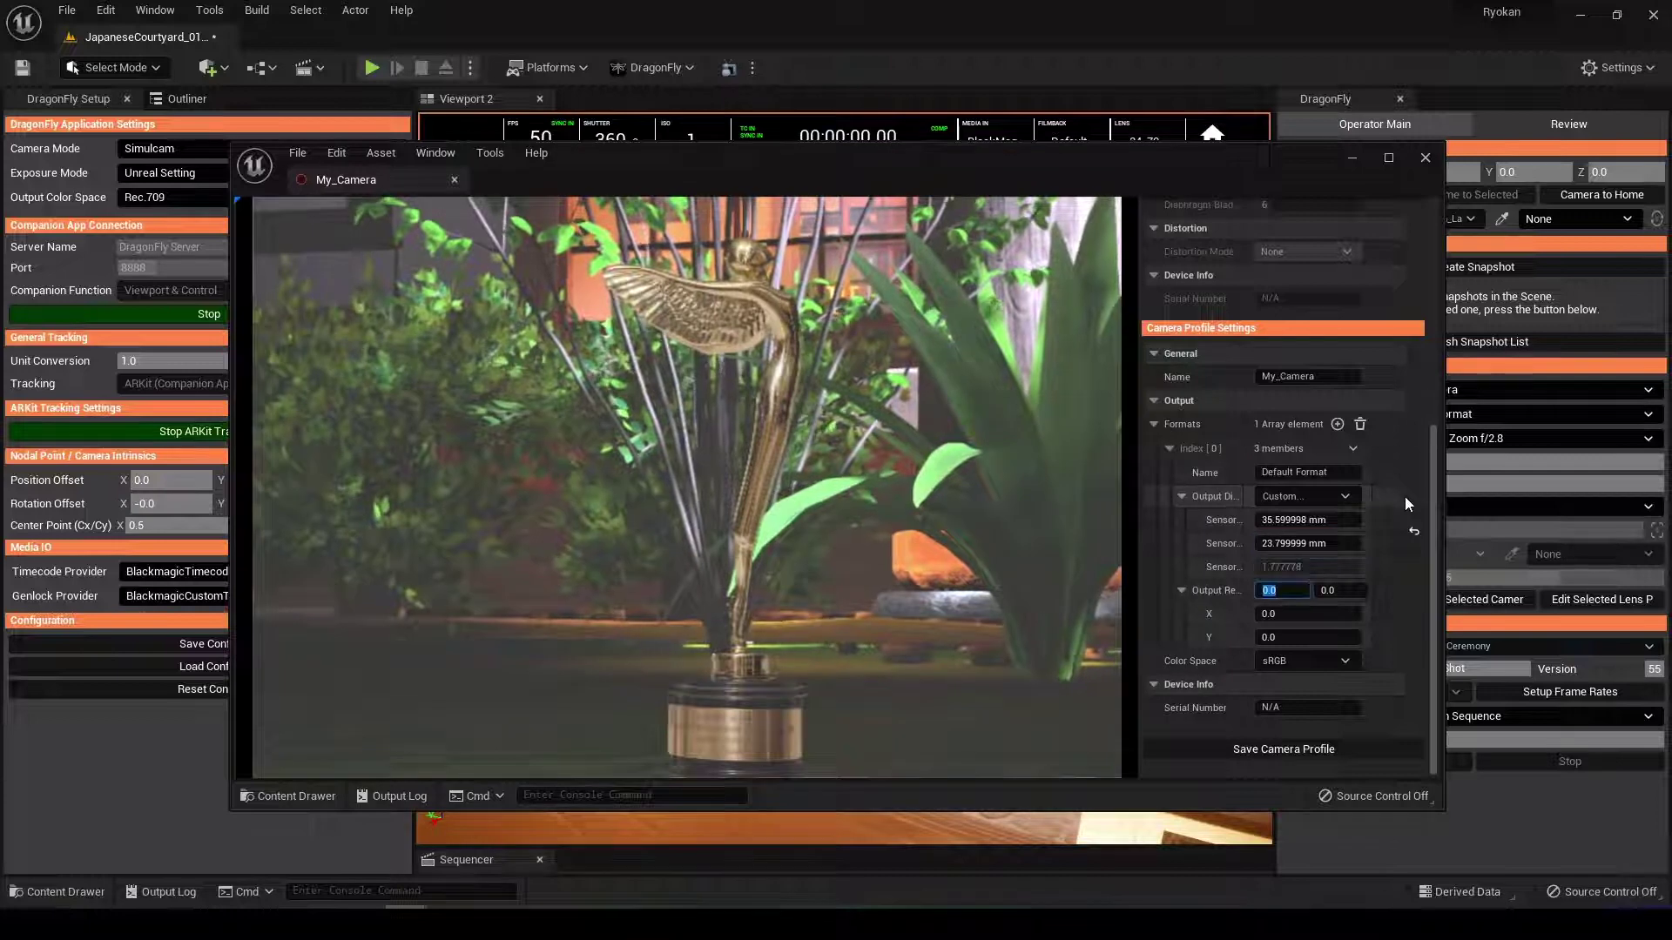
{"action": "type", "text": "1920"}
{"action": "key", "text": "Tab"}
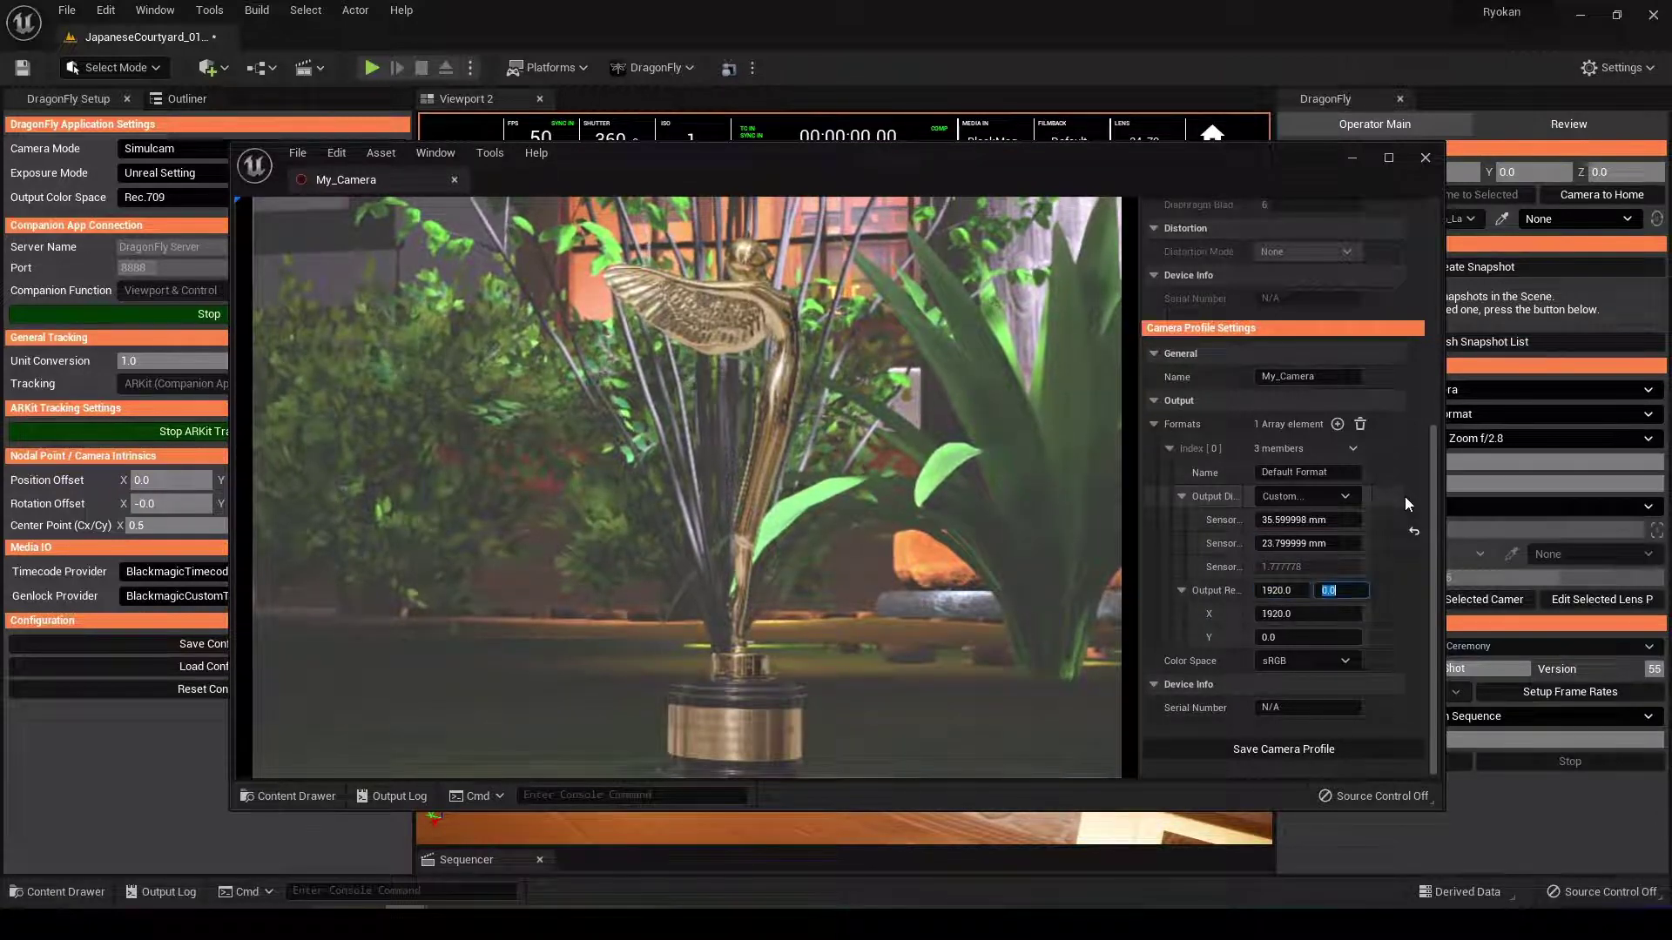
{"action": "type", "text": "1080"}
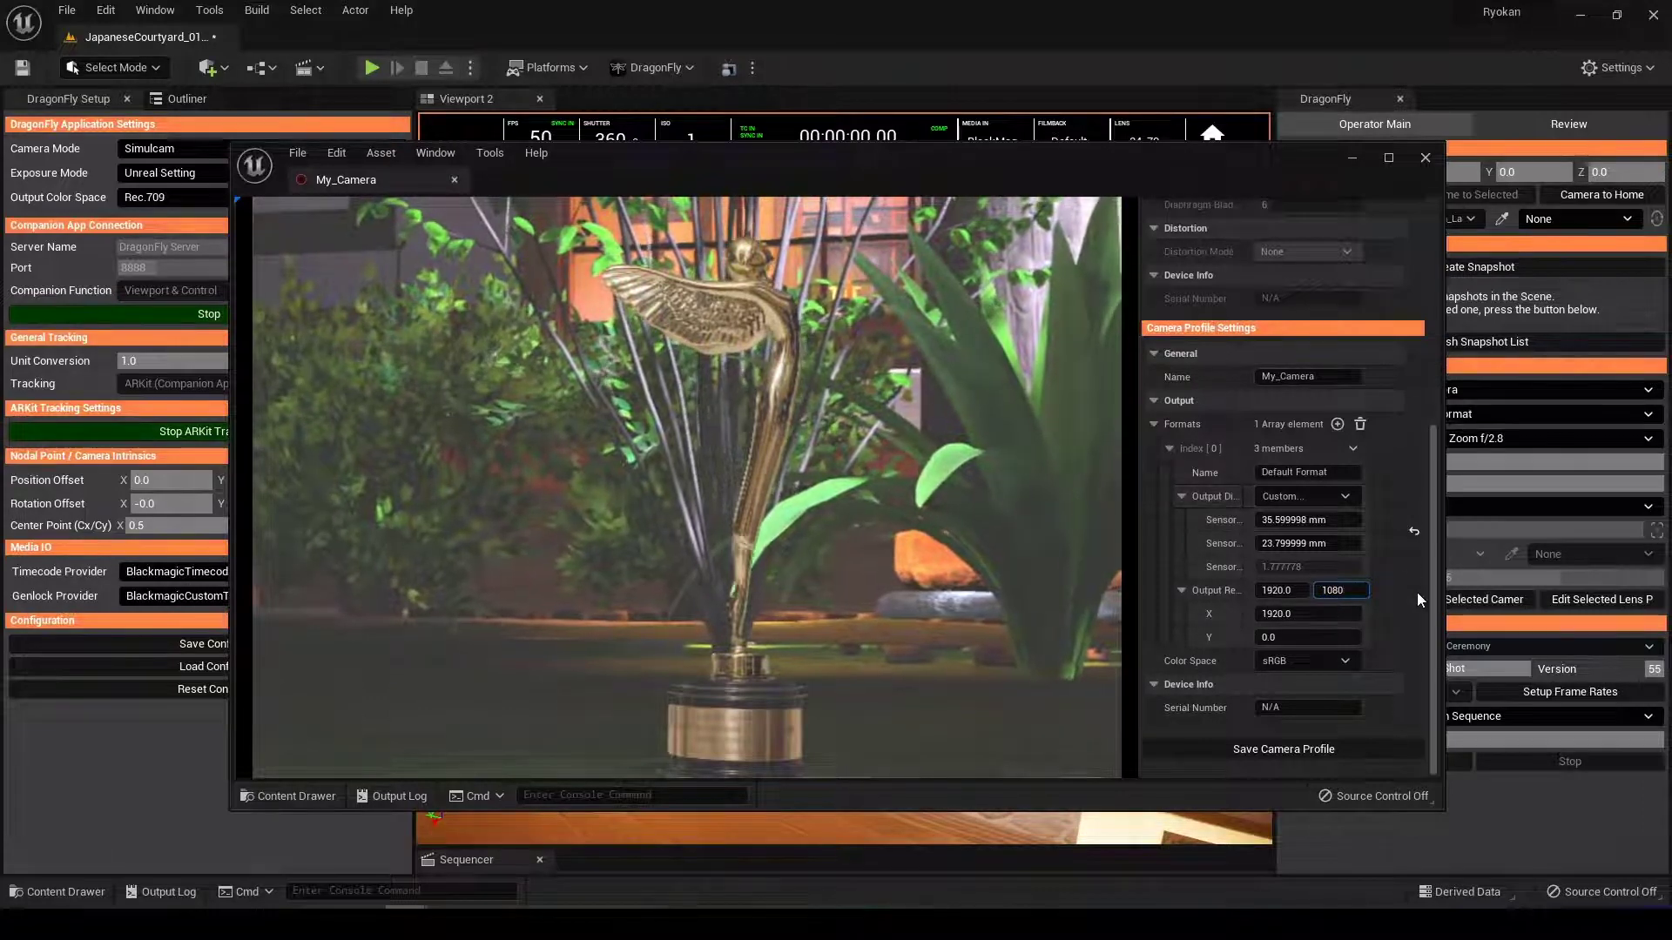
{"action": "key", "text": "Return"}
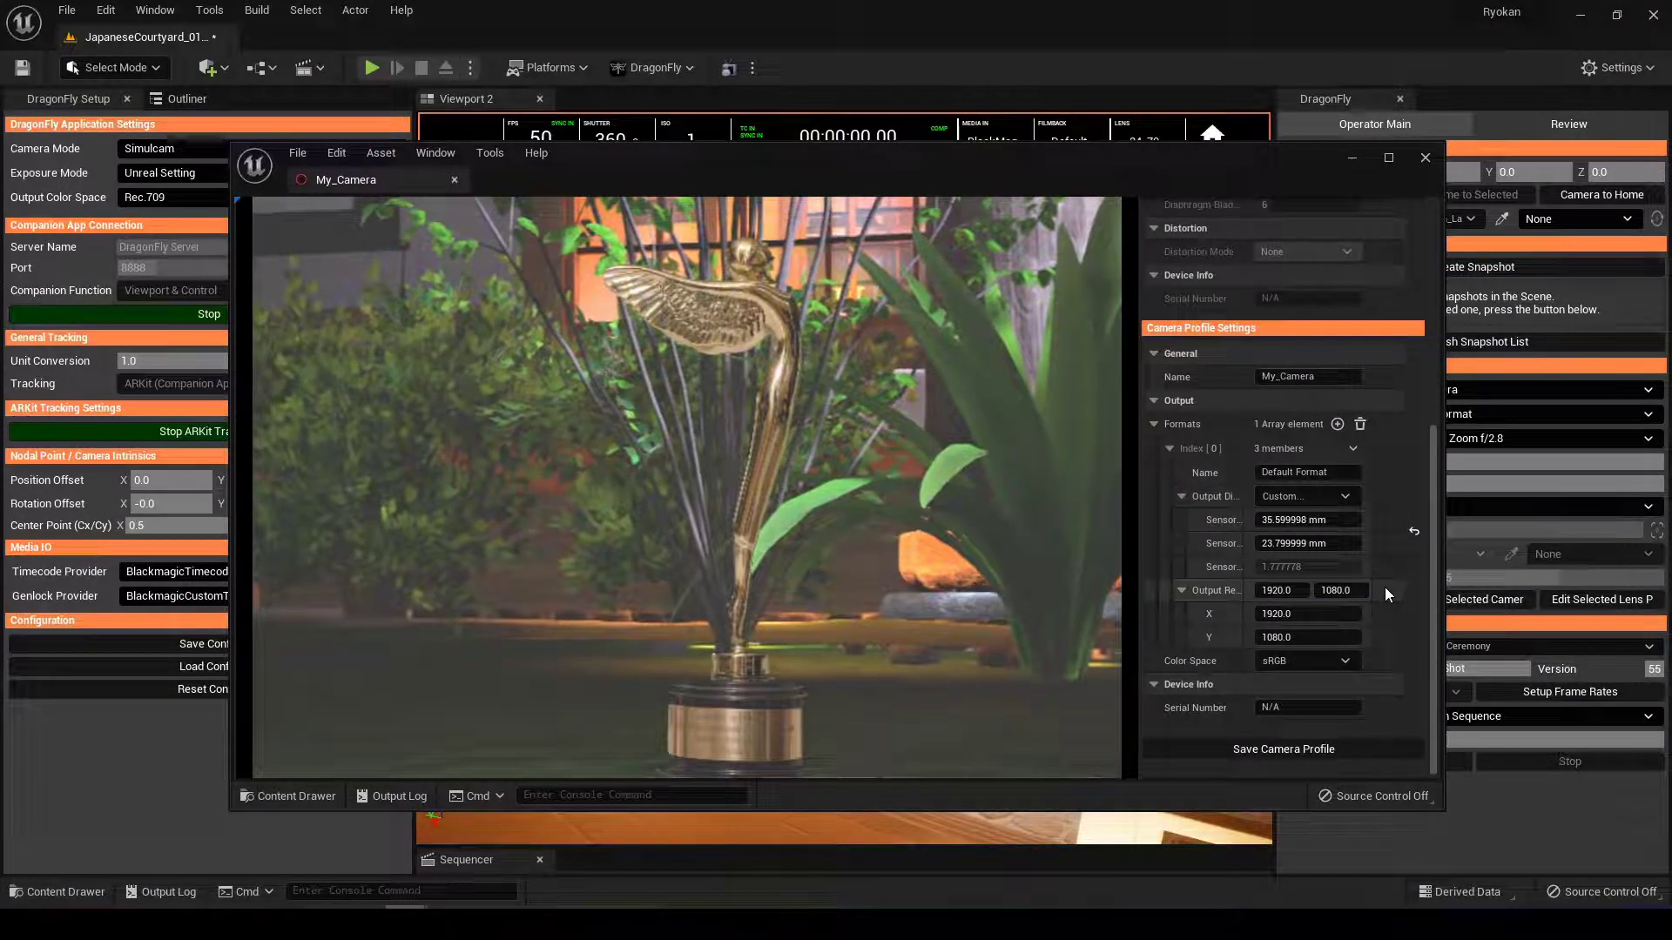
Step: Set the colour space to Rec.709 and save the camera profile
{"action": "left_click", "coordinate": [1356, 662]}
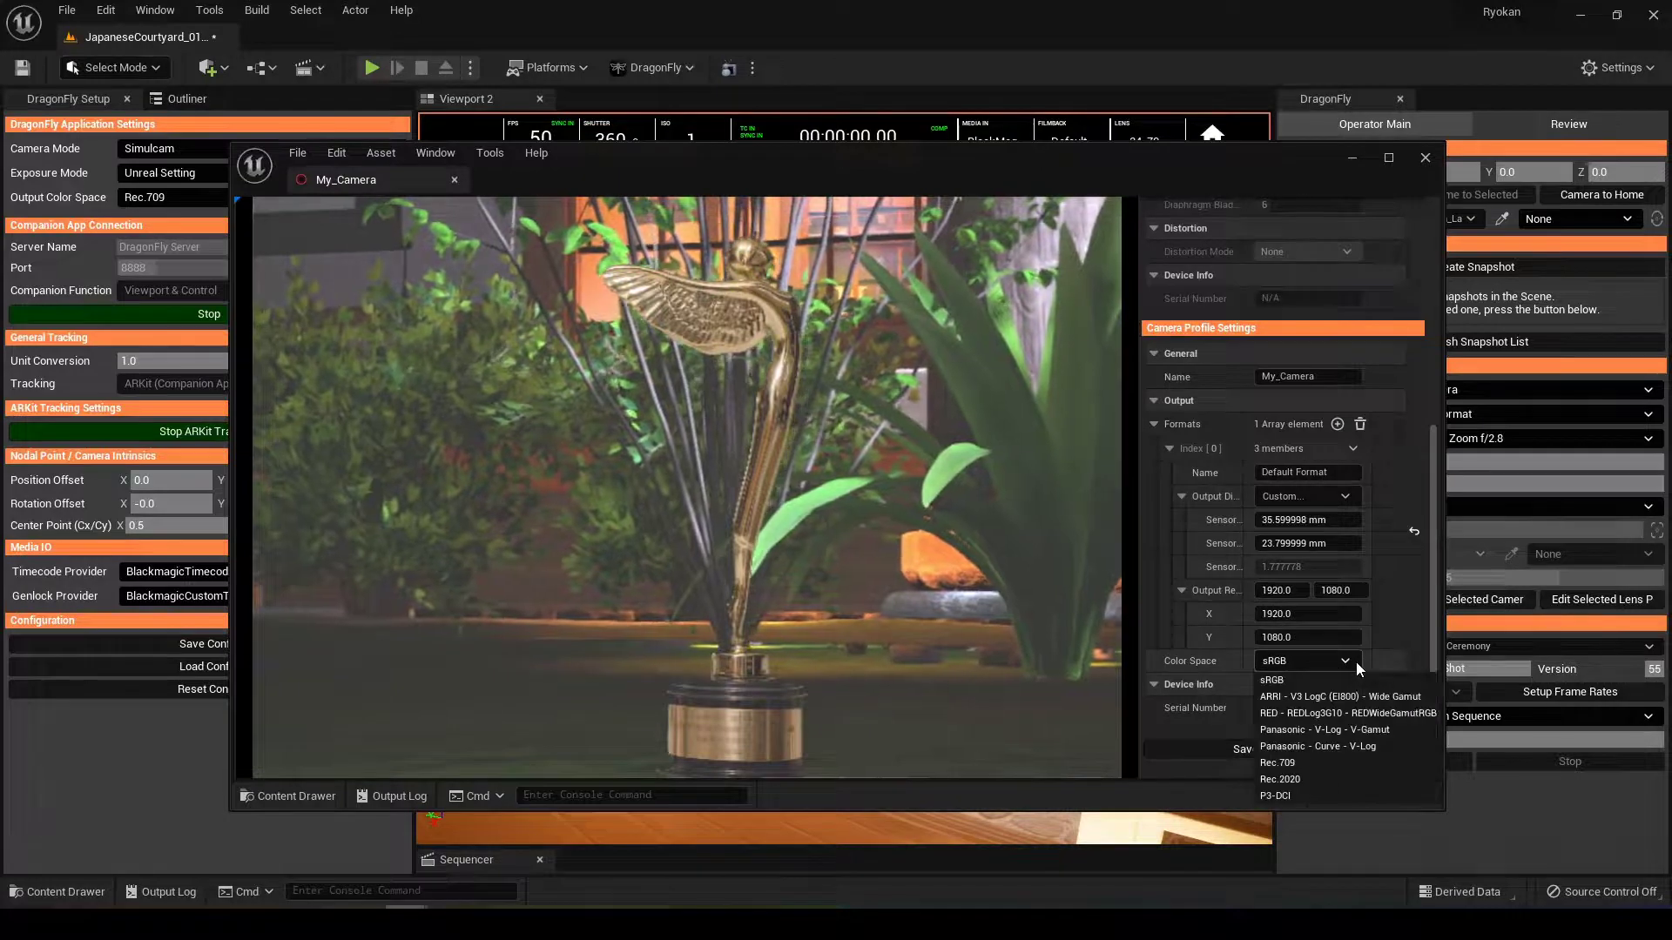
{"action": "left_click", "coordinate": [1323, 763]}
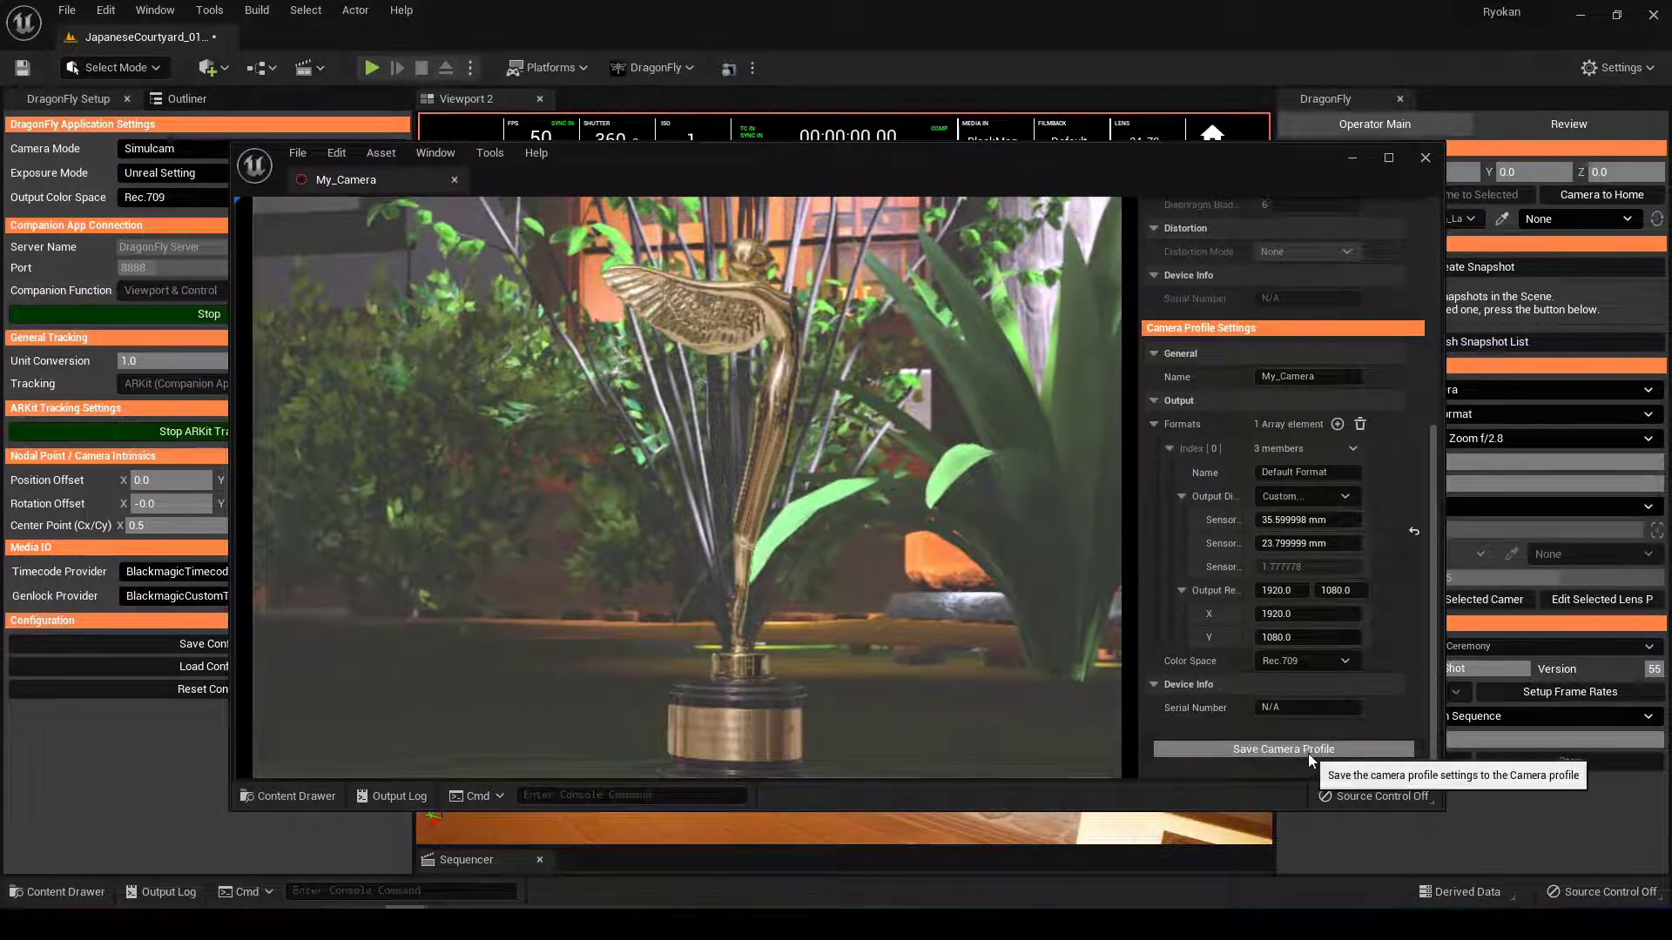
{"action": "left_click", "coordinate": [1308, 754]}
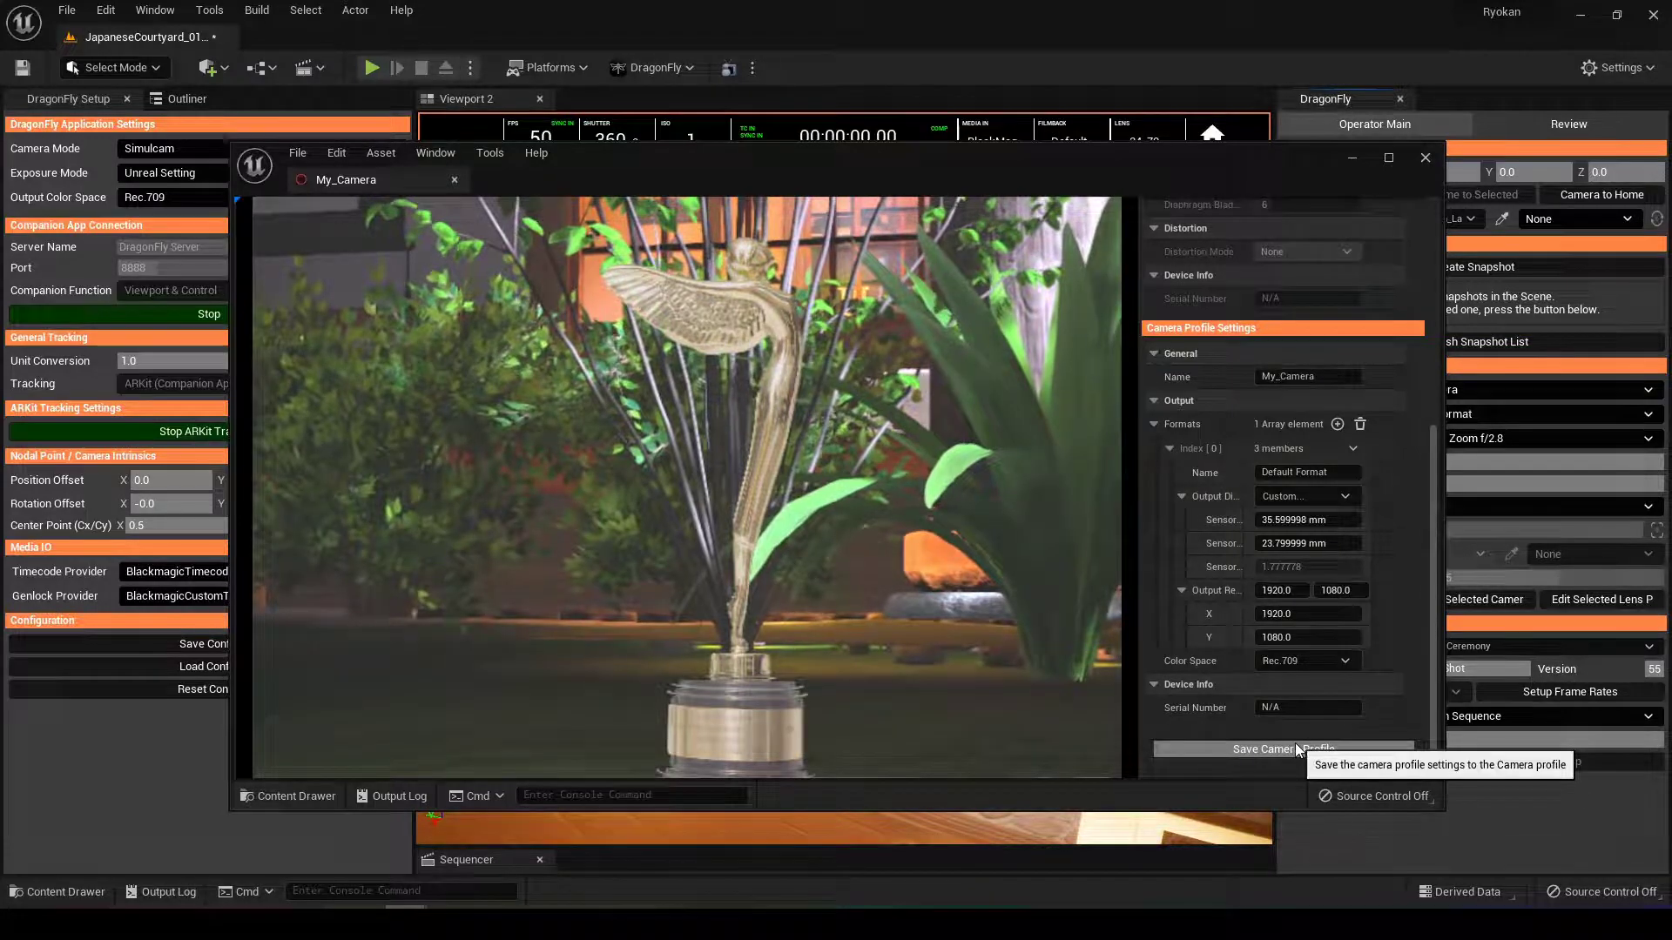
Step: Close the My_Camera profile editor
{"action": "left_click", "coordinate": [1425, 157]}
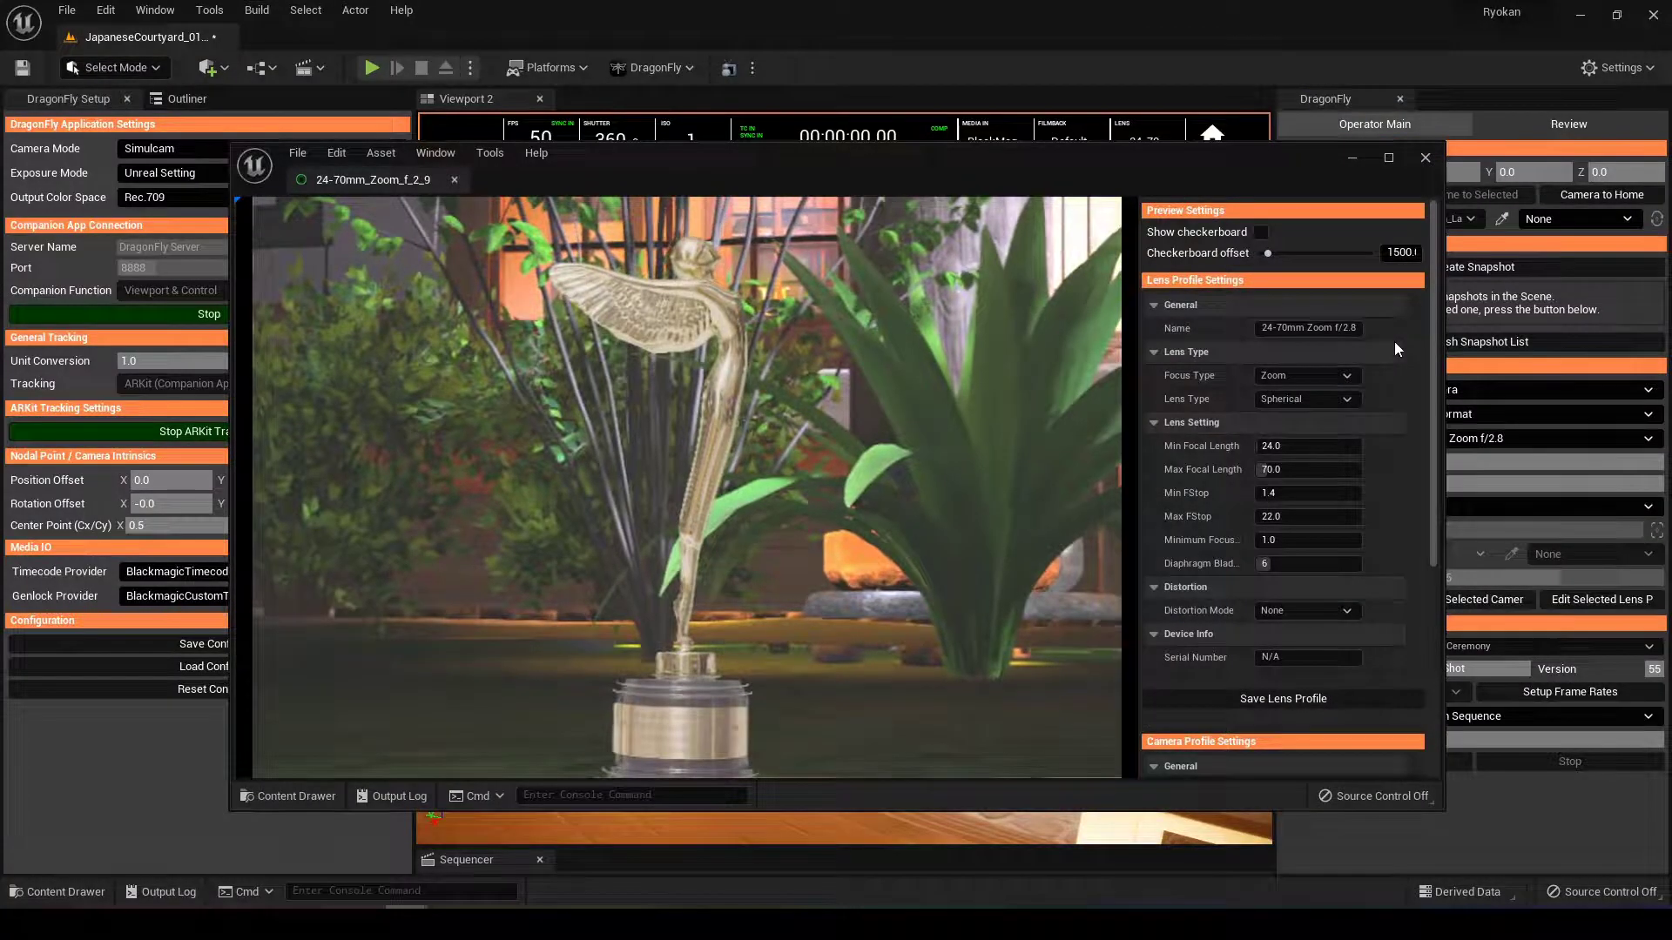
Step: Set the lens profile's distortion mode to Coefficients, after briefly trying STMap
{"action": "scroll", "coordinate": [1340, 390], "scroll_direction": "down", "scroll_amount": 2}
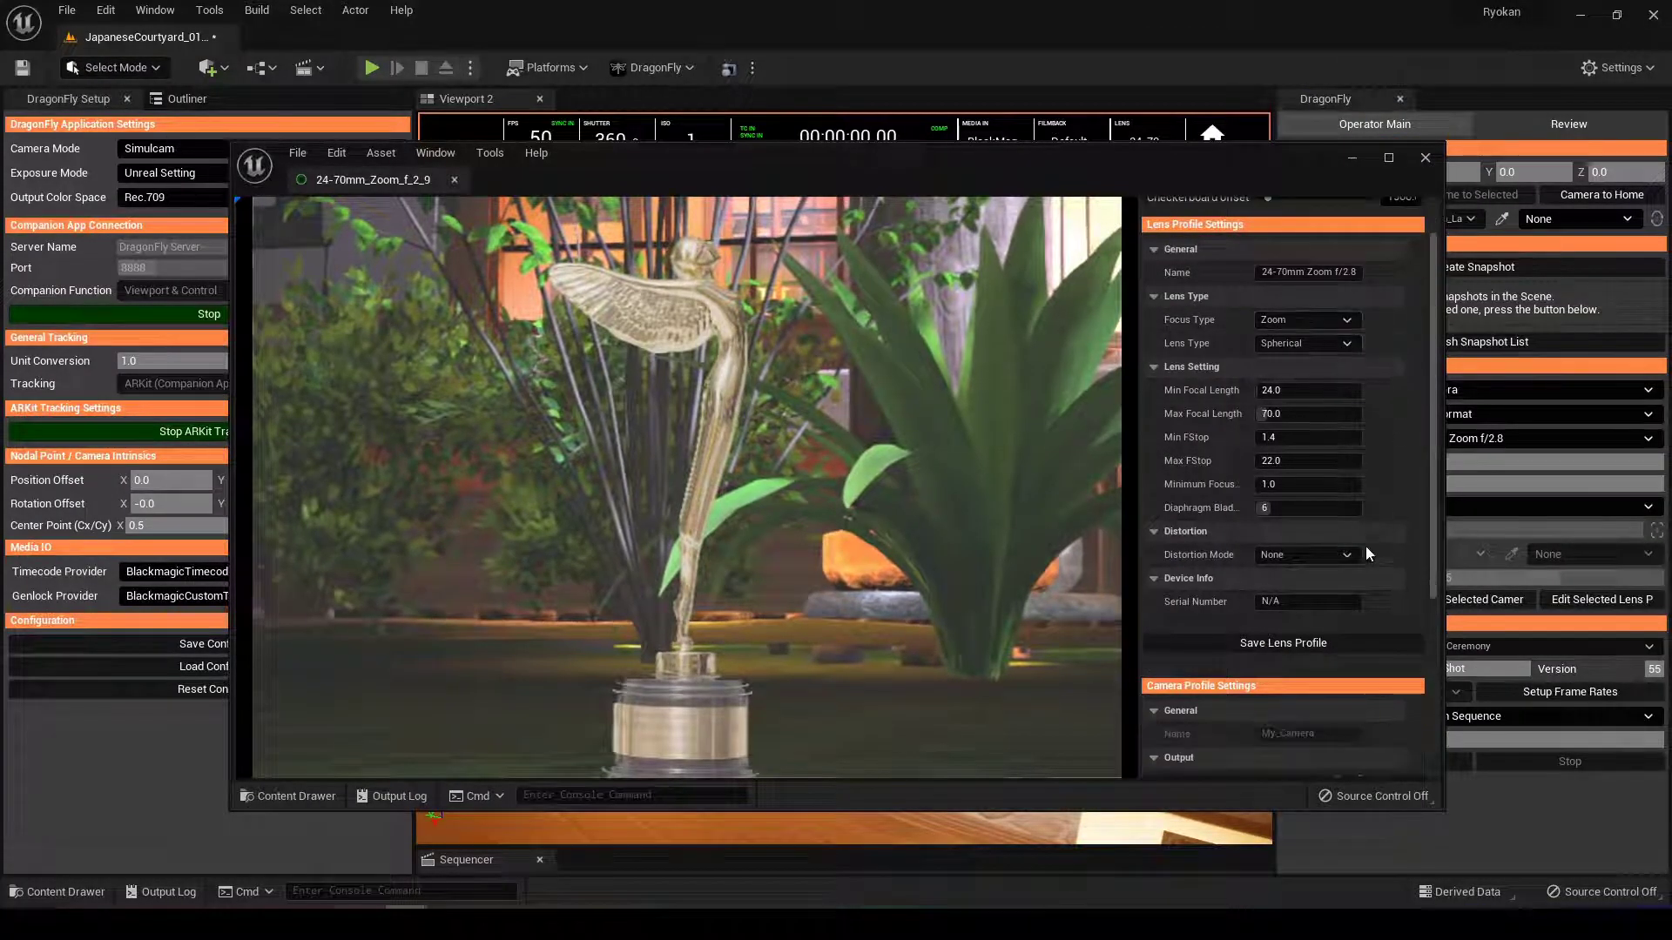
{"action": "left_click", "coordinate": [1350, 555]}
{"action": "left_click", "coordinate": [1325, 609]}
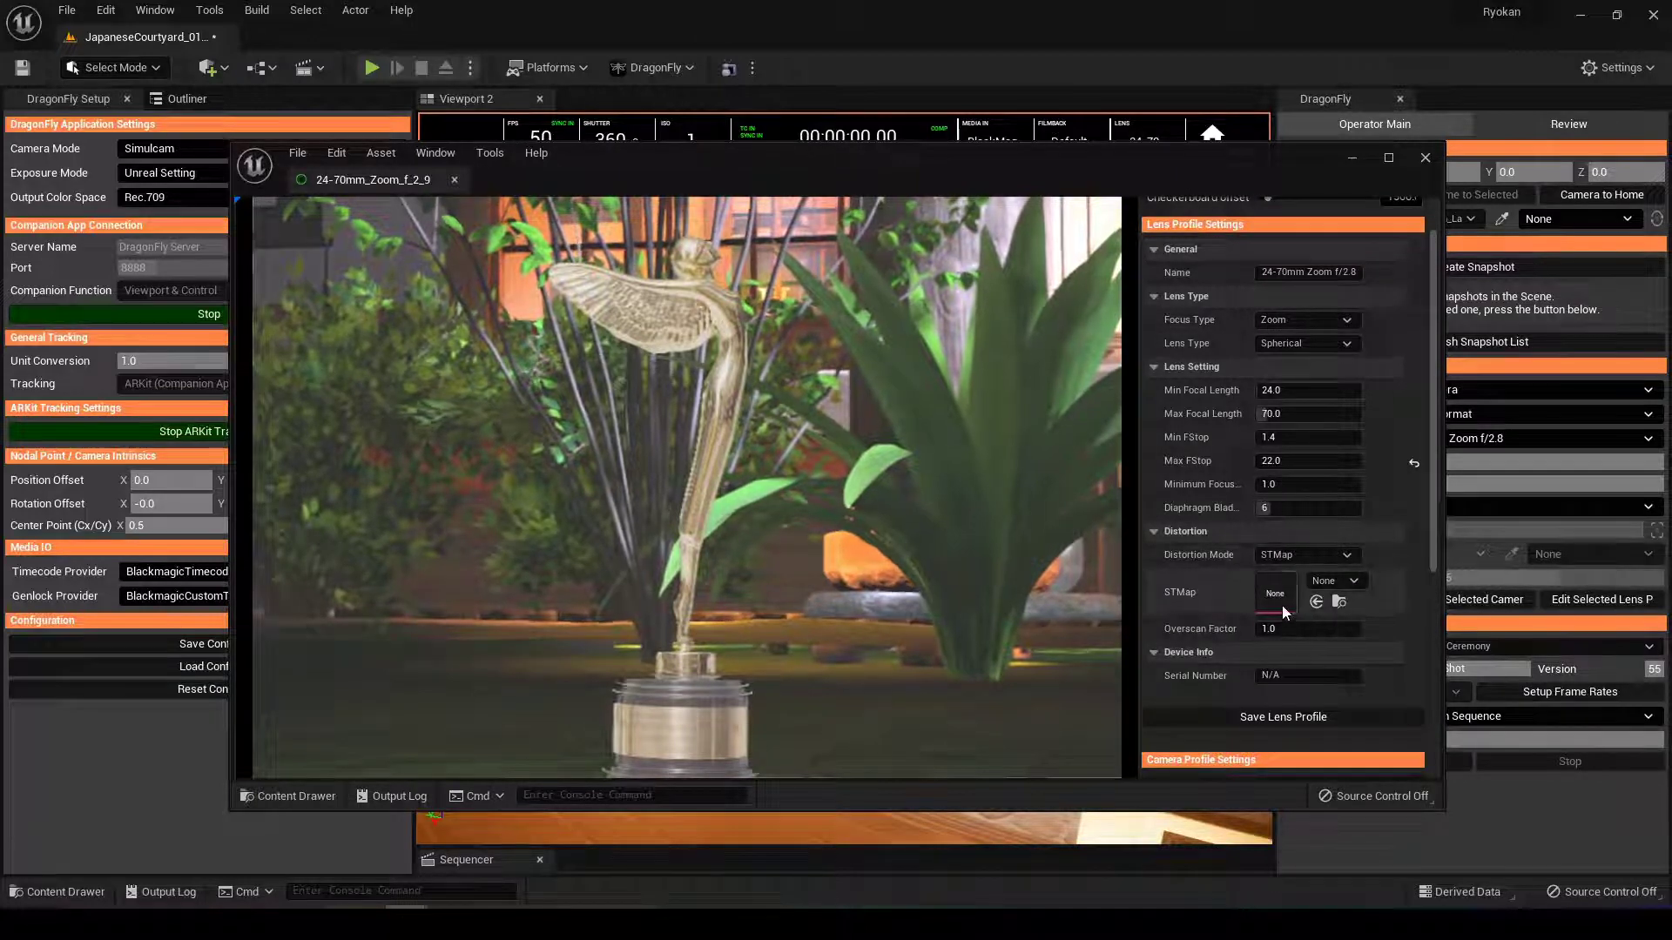
{"action": "left_click", "coordinate": [1349, 556]}
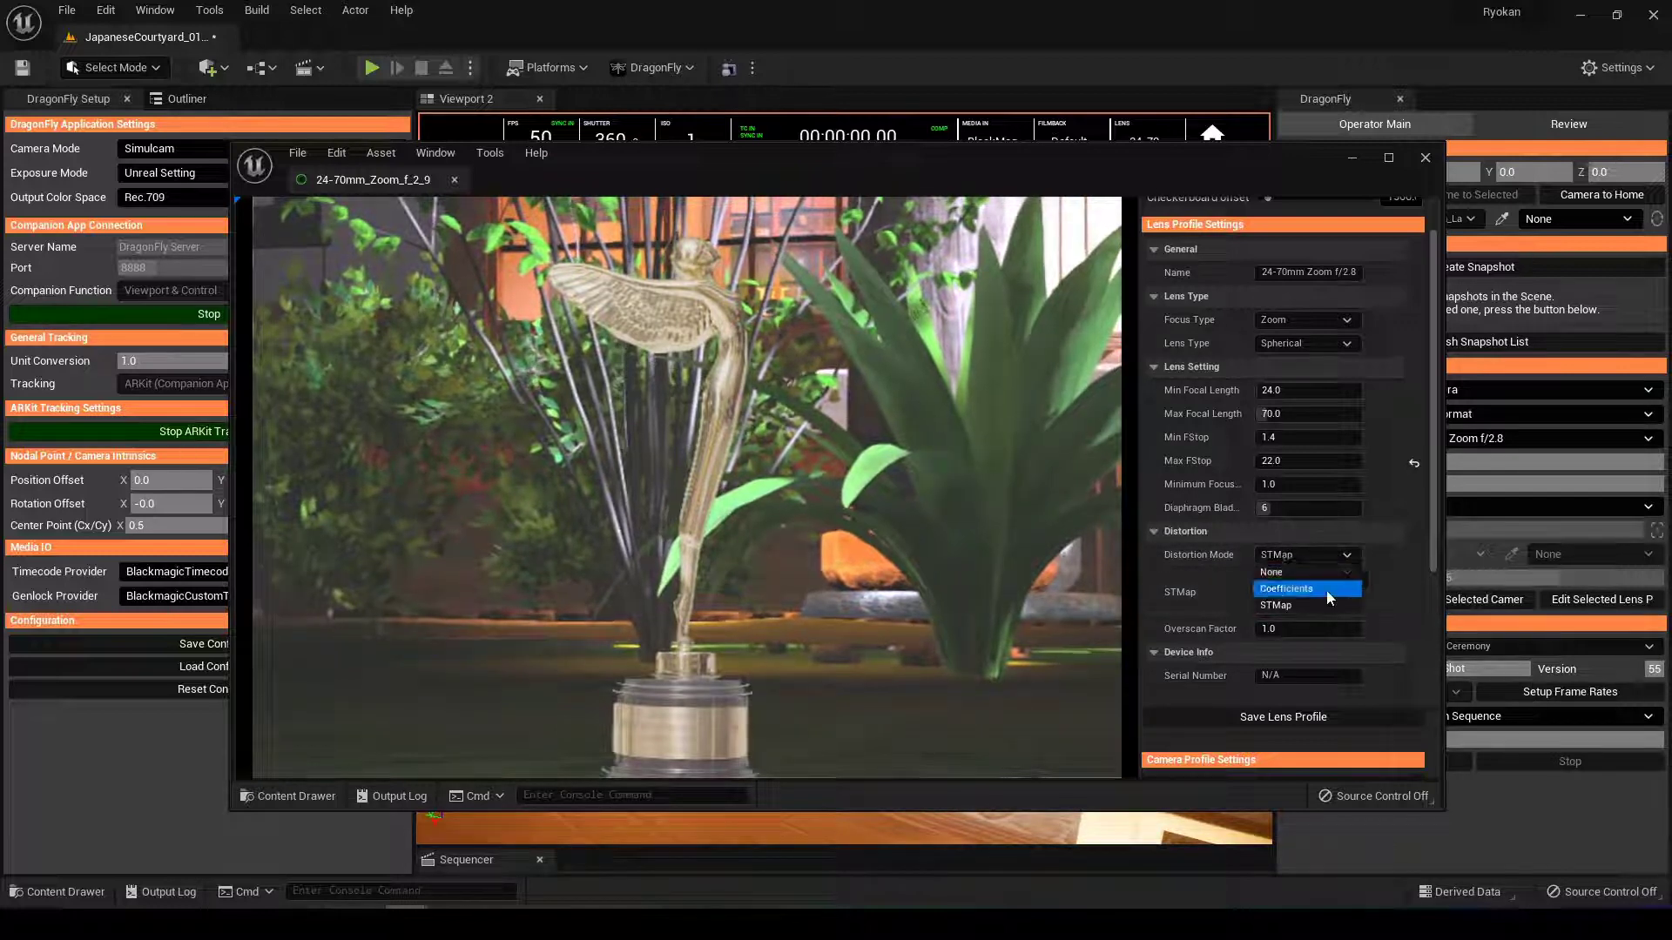
{"action": "left_click", "coordinate": [1328, 593]}
Step: Lower K1 to about 0.056 and raise the overscan factor to 1.256
{"action": "scroll", "coordinate": [1329, 587], "scroll_direction": "down", "scroll_amount": 1}
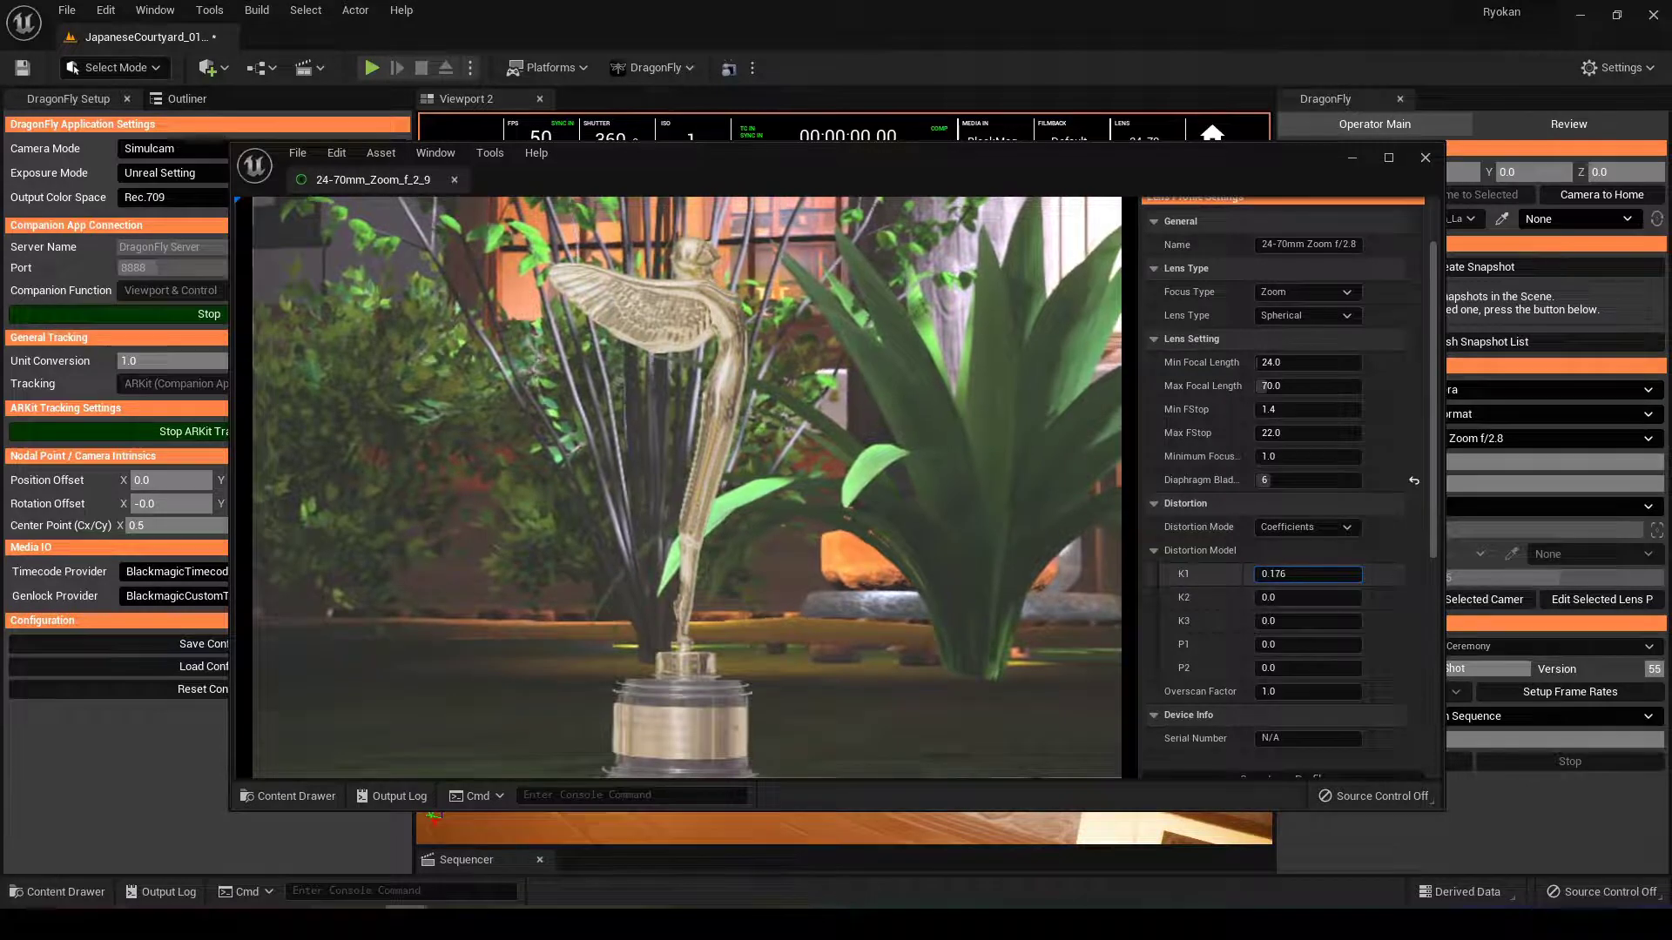
{"action": "left_click_drag", "start_coordinate": [1292, 575], "coordinate": [1279, 574]}
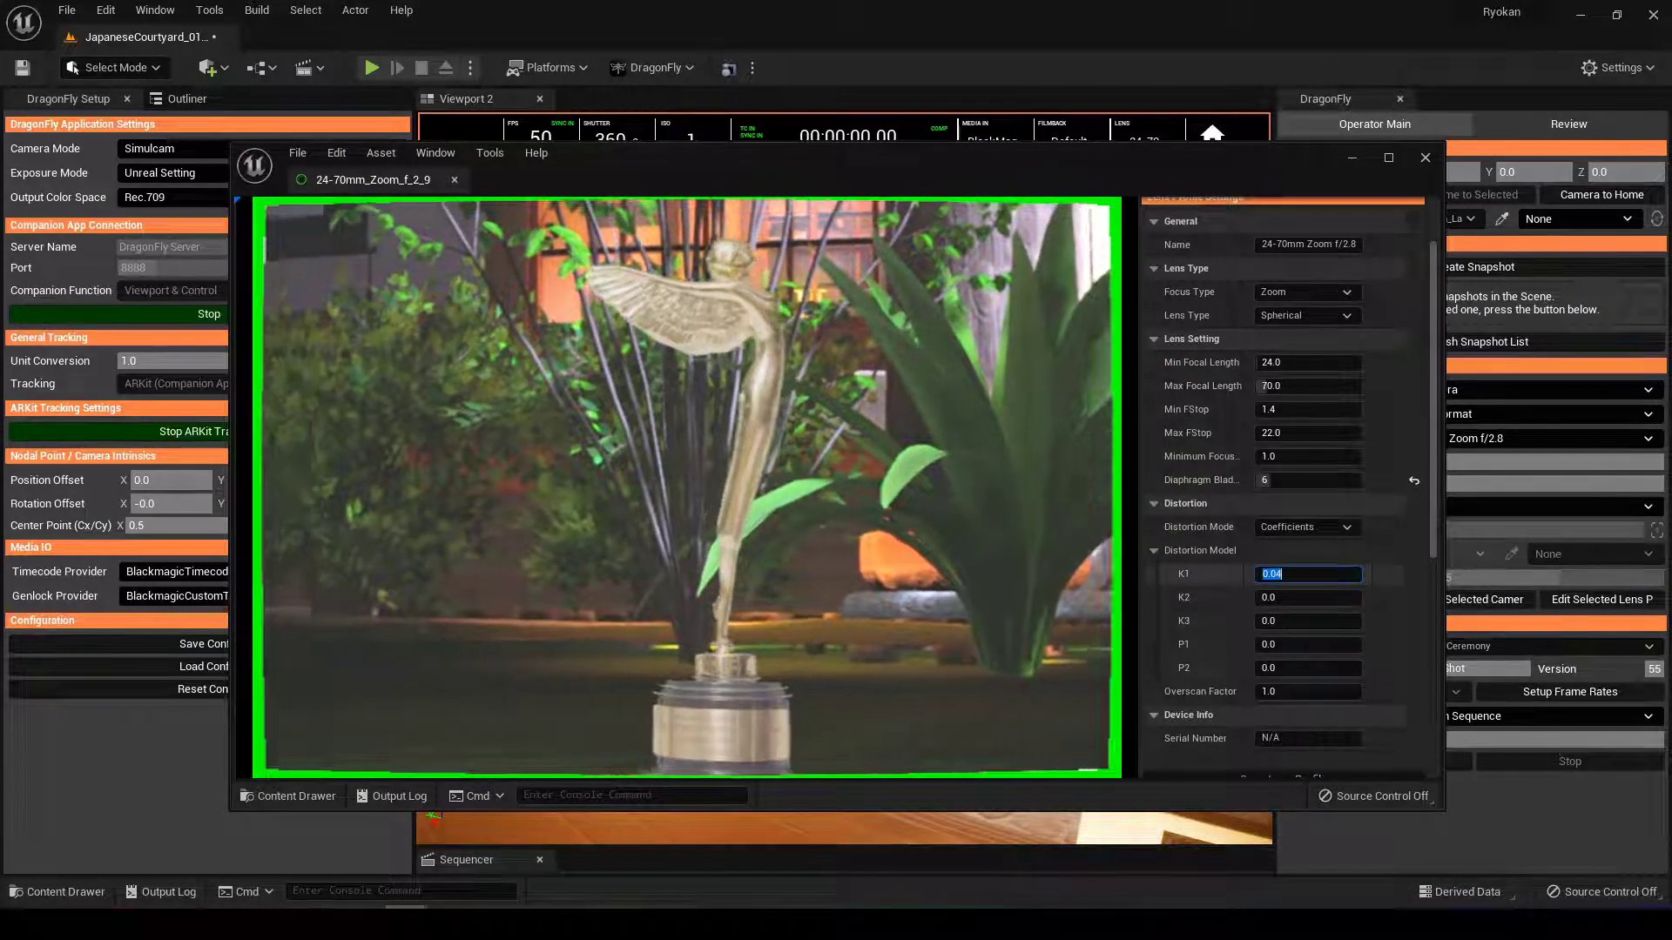
{"action": "key", "text": "Return"}
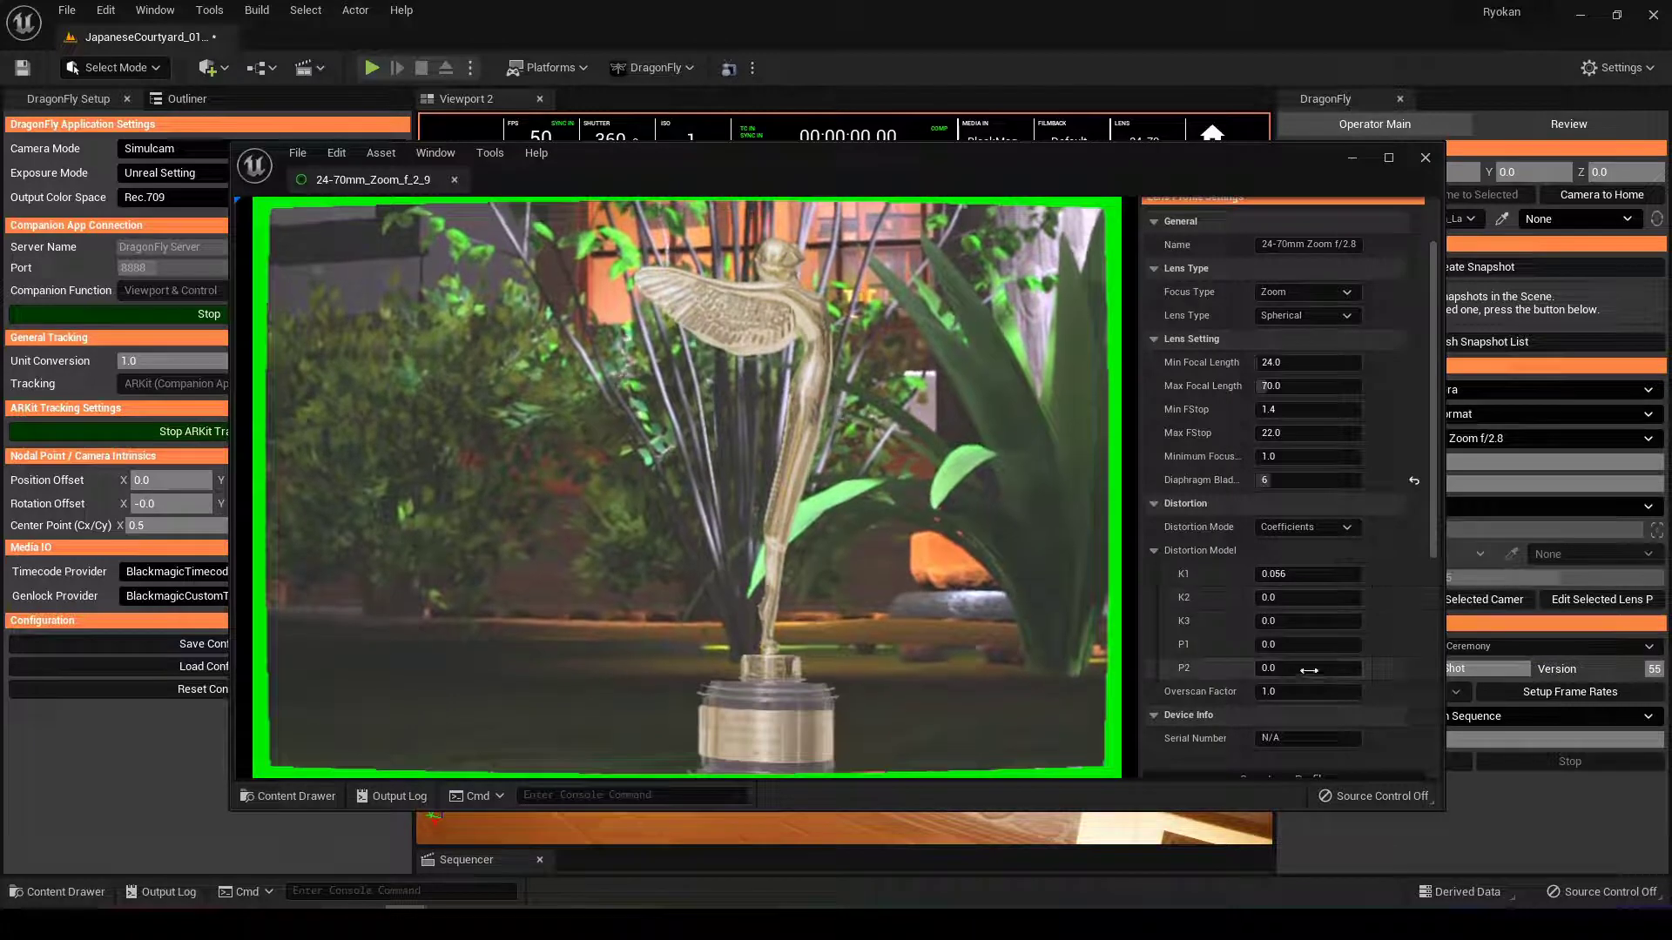
{"action": "left_click_drag", "start_coordinate": [1306, 691], "coordinate": [1349, 691]}
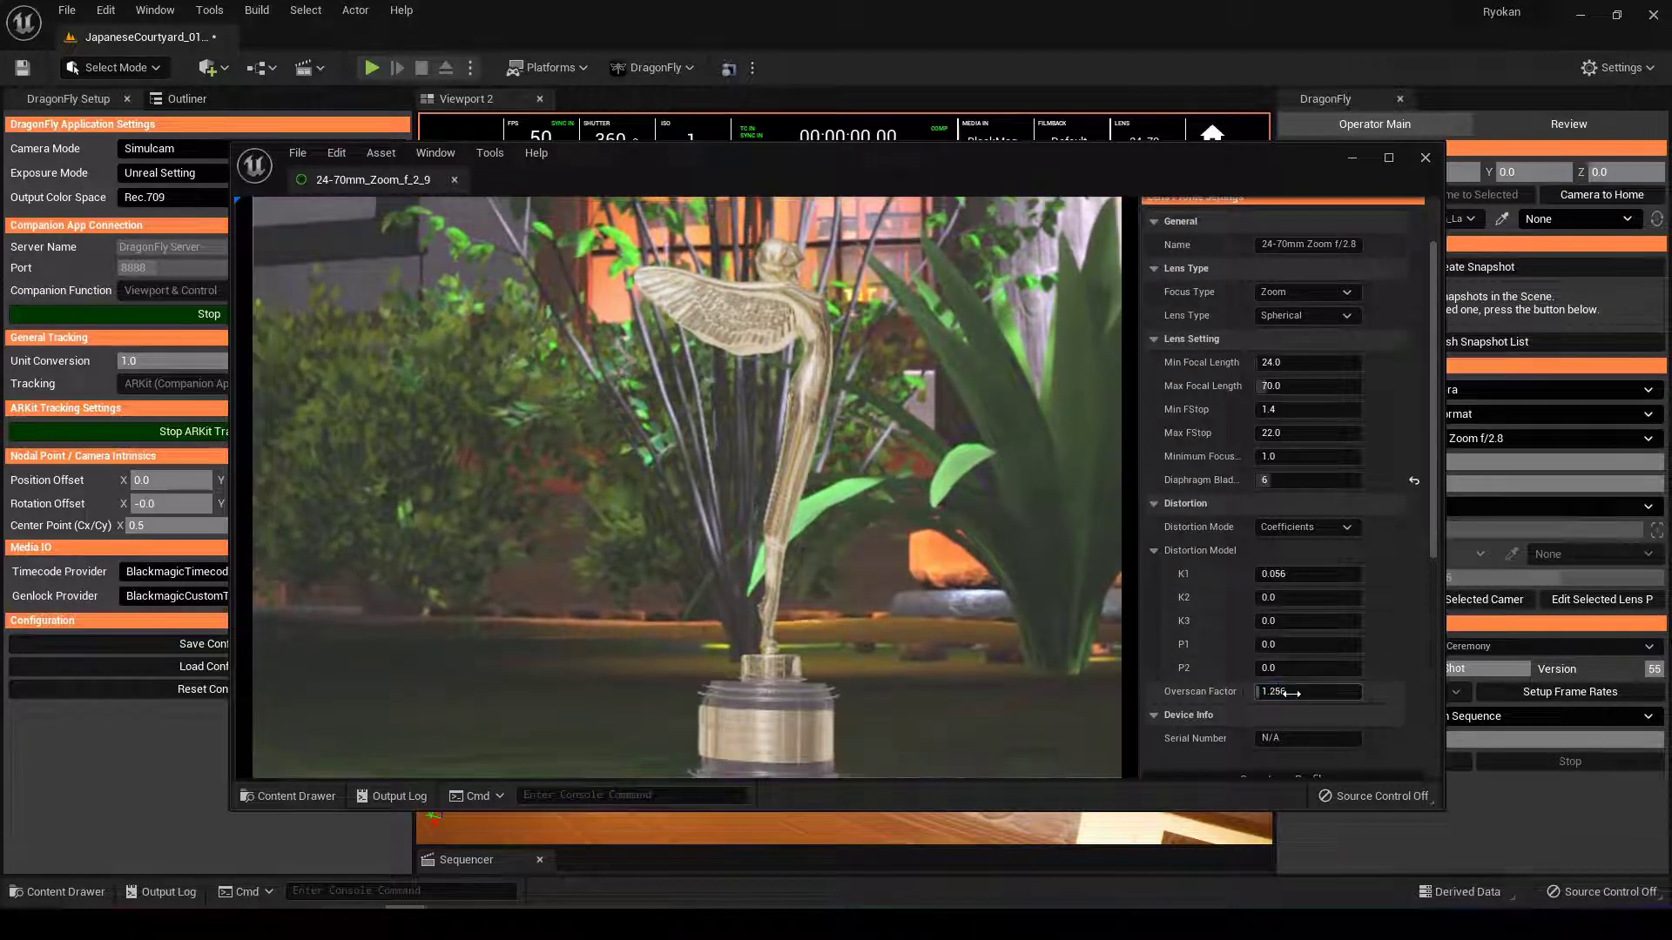
{"action": "scroll", "coordinate": [1394, 627], "scroll_direction": "up", "scroll_amount": 2}
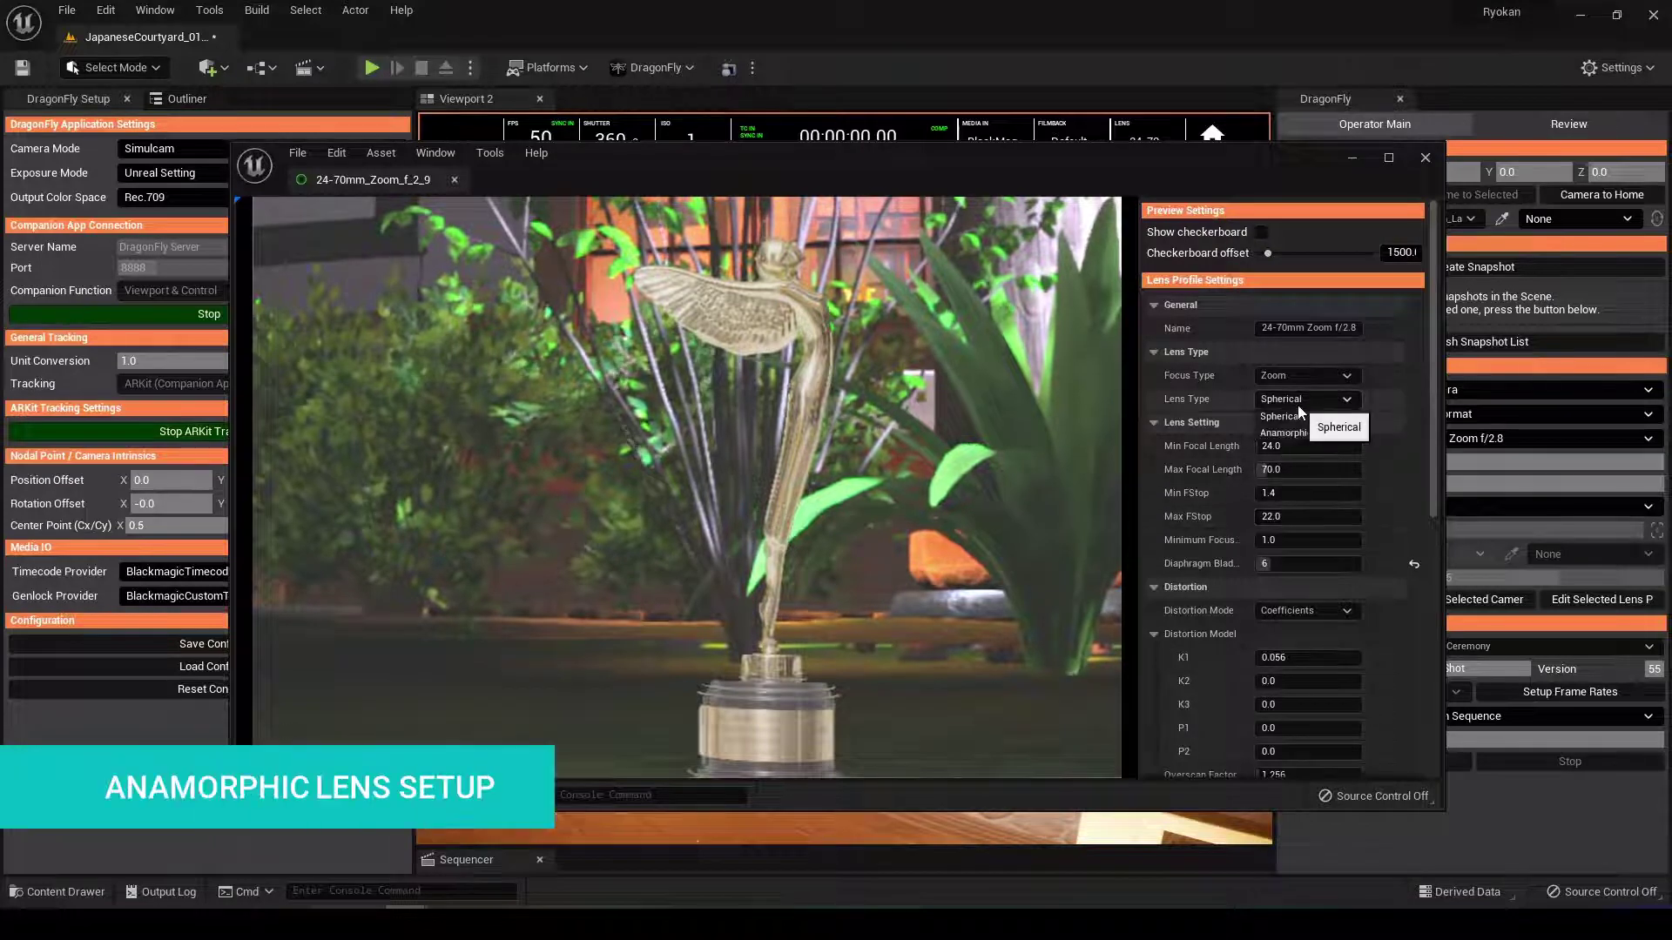
Step: Set the 24-70mm Zoom f/2.8 lens to Spherical with a 1.0 squeeze ratio
{"action": "left_click", "coordinate": [1297, 432]}
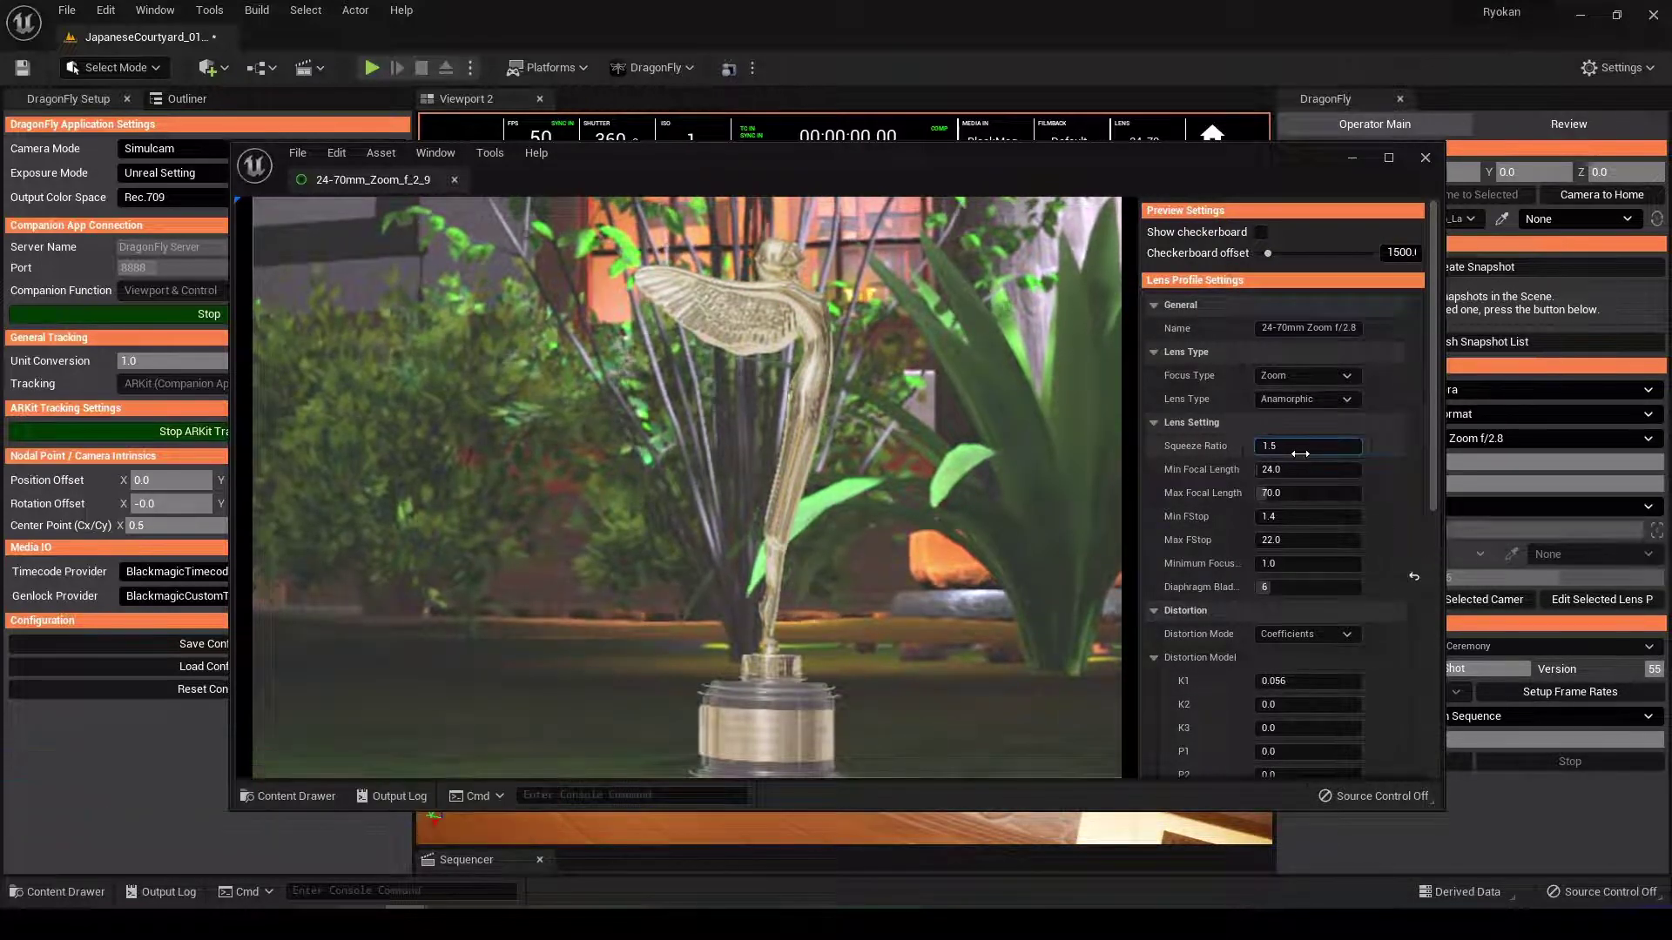
{"action": "type", "text": "1.5"}
{"action": "key", "text": "Return"}
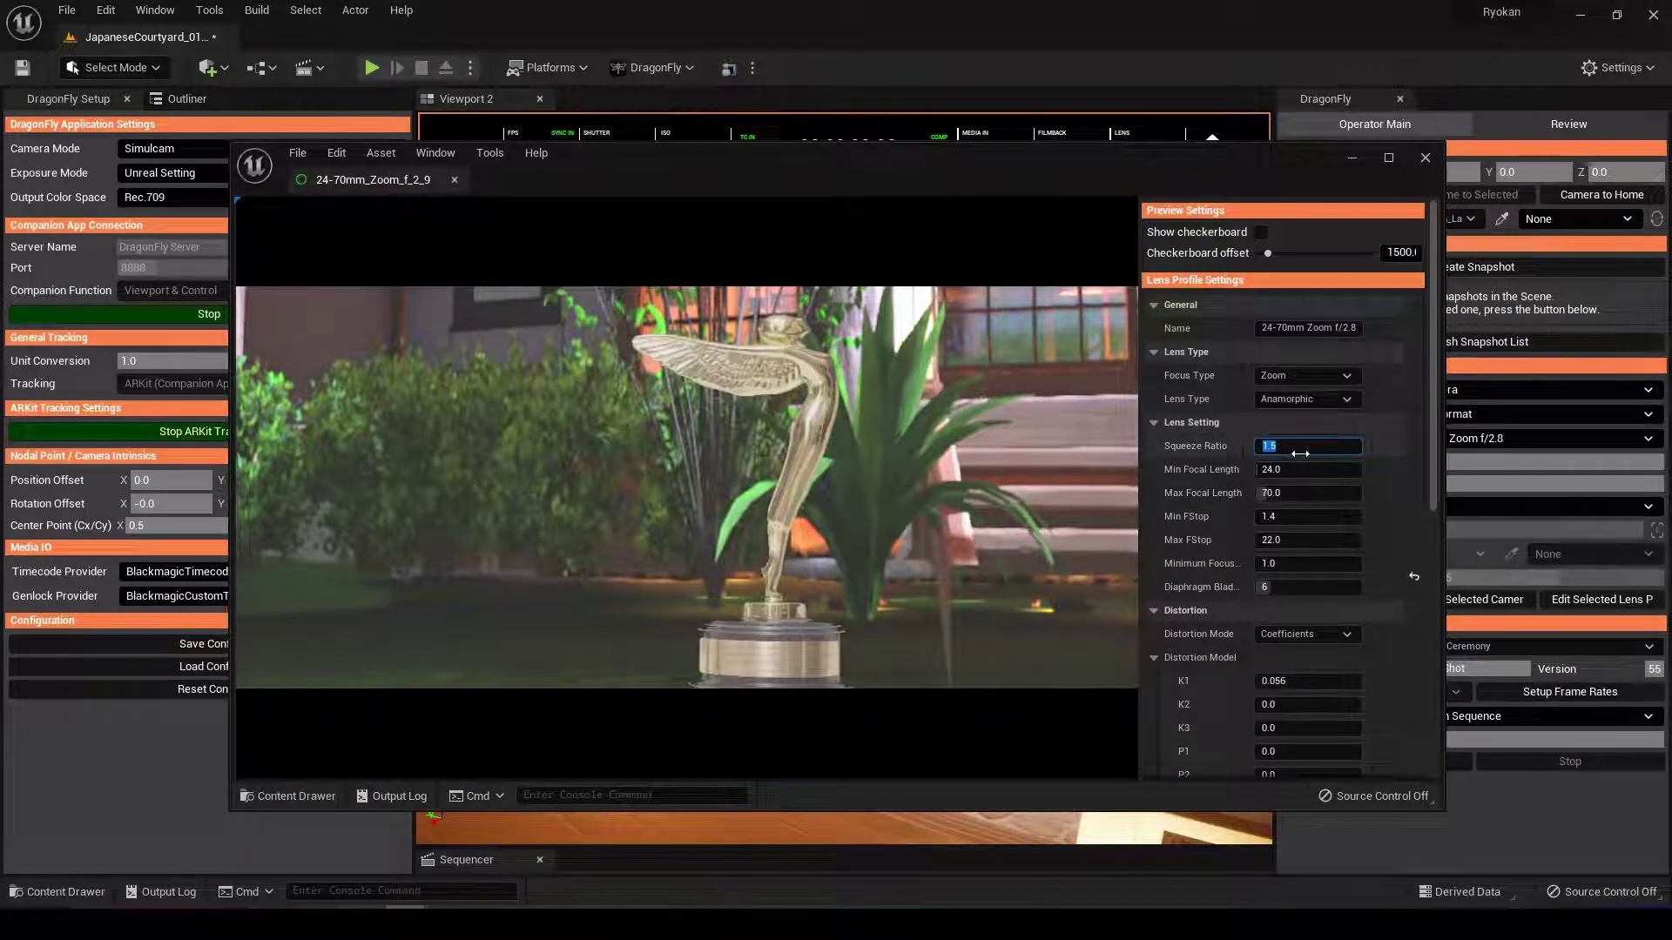
{"action": "key", "text": "Return"}
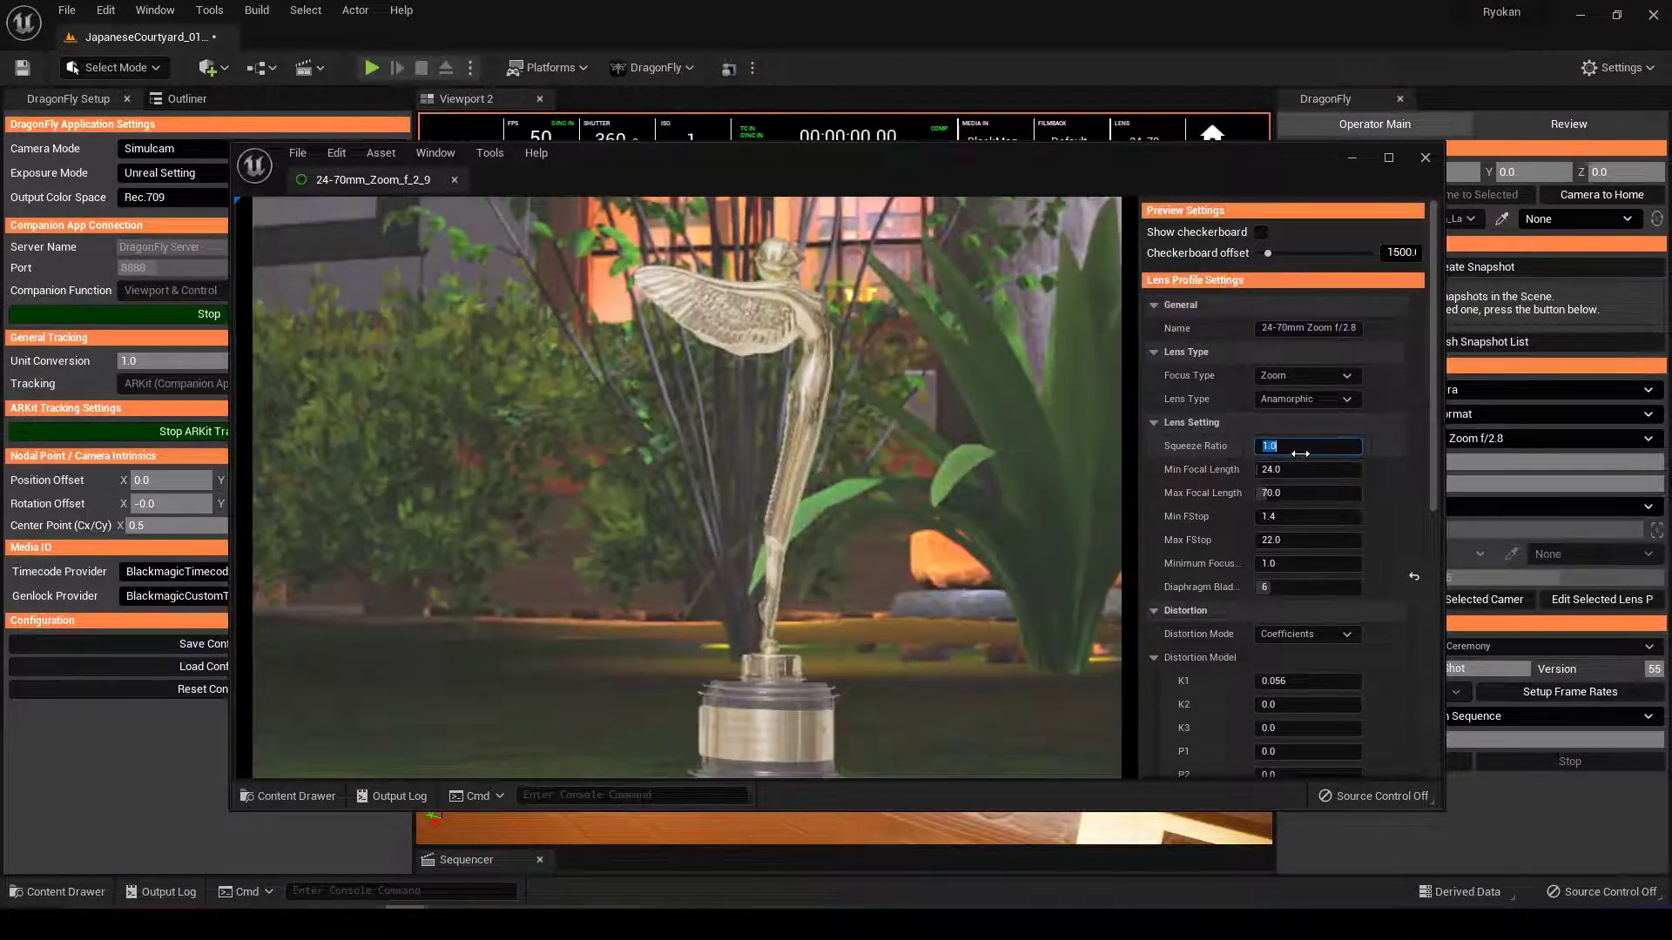
{"action": "left_click", "coordinate": [1303, 403]}
{"action": "left_click", "coordinate": [1304, 415]}
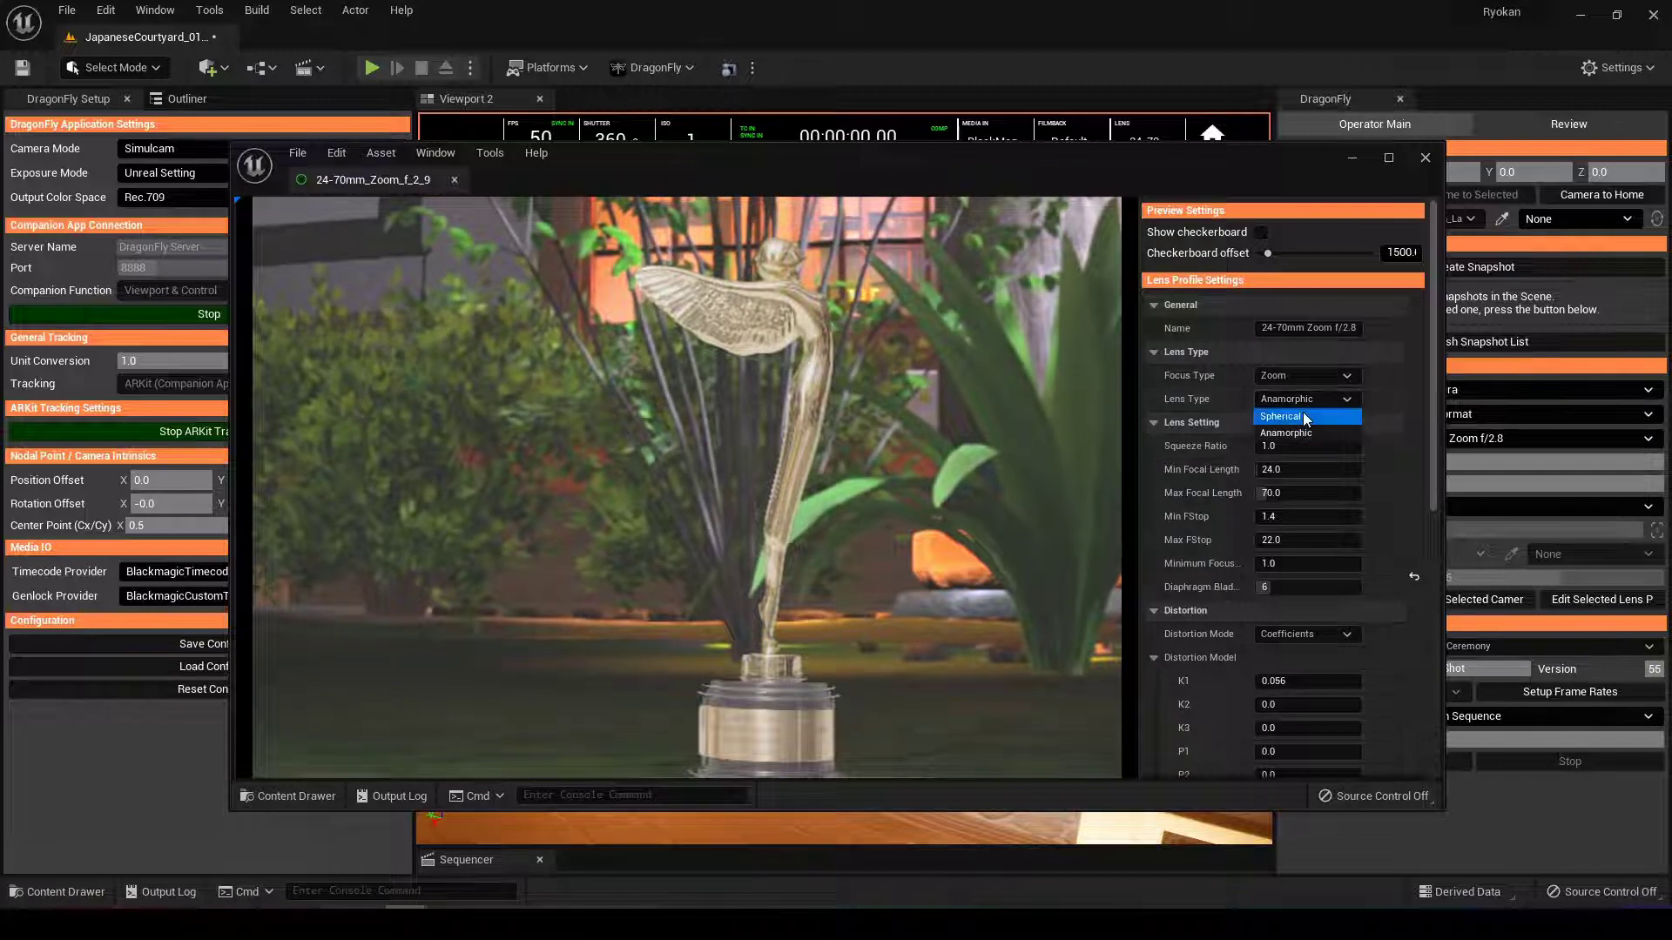
Step: Save the lens profile and close the lens profile editor
{"action": "scroll", "coordinate": [1377, 649], "scroll_direction": "down", "scroll_amount": 5}
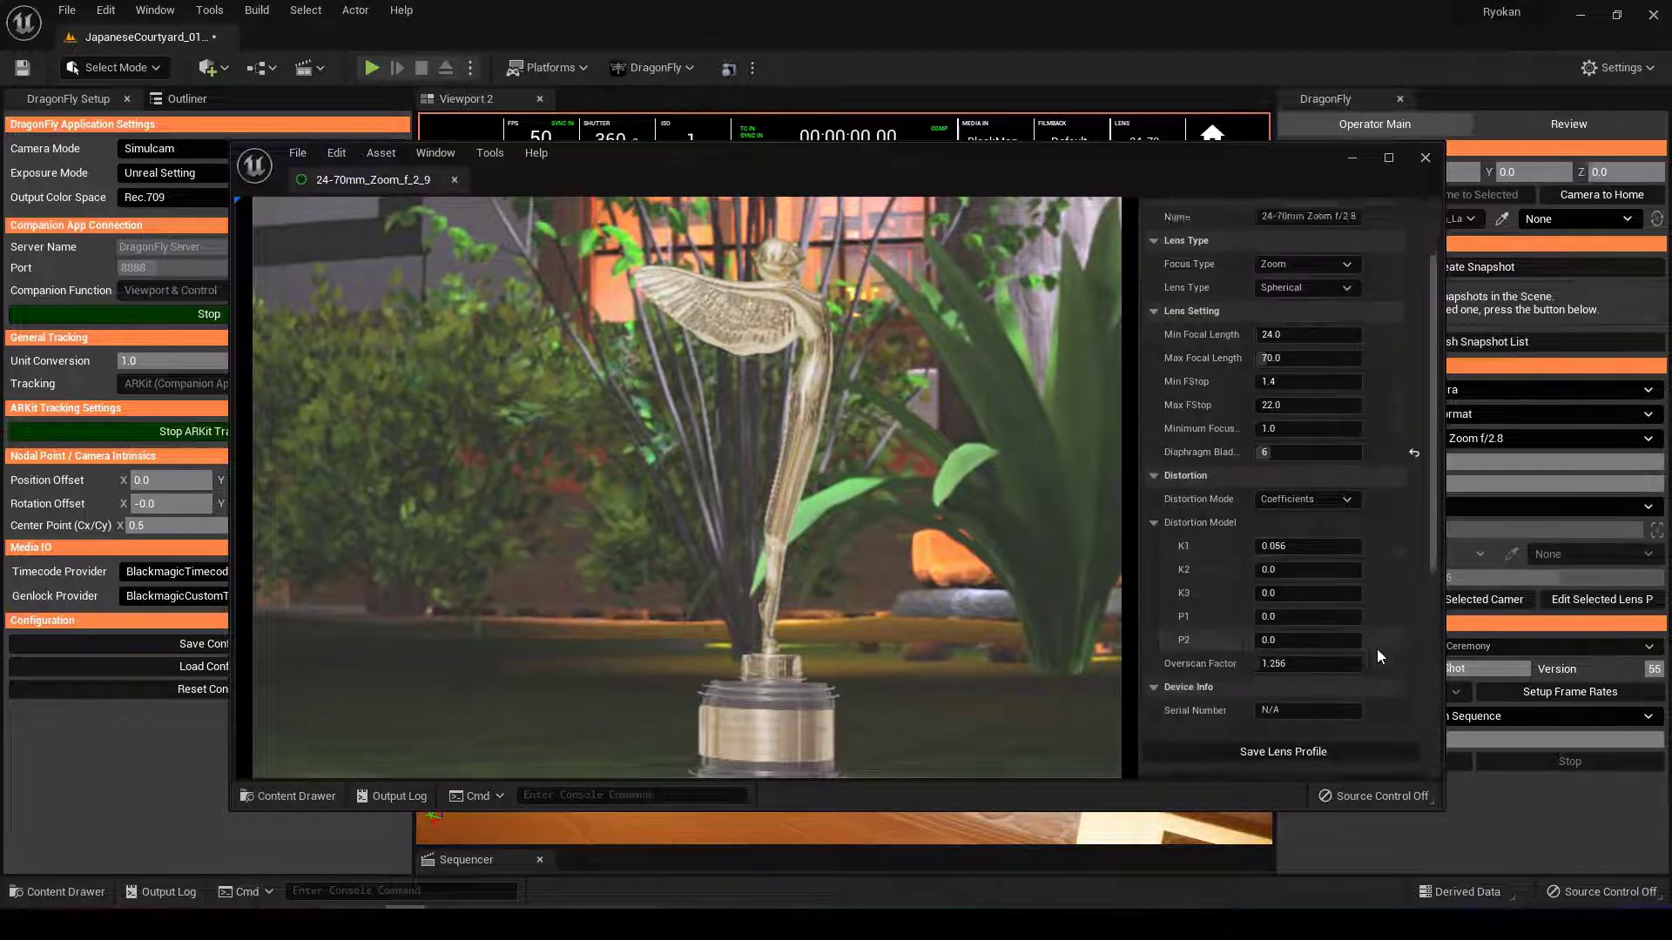
{"action": "left_click", "coordinate": [1277, 556]}
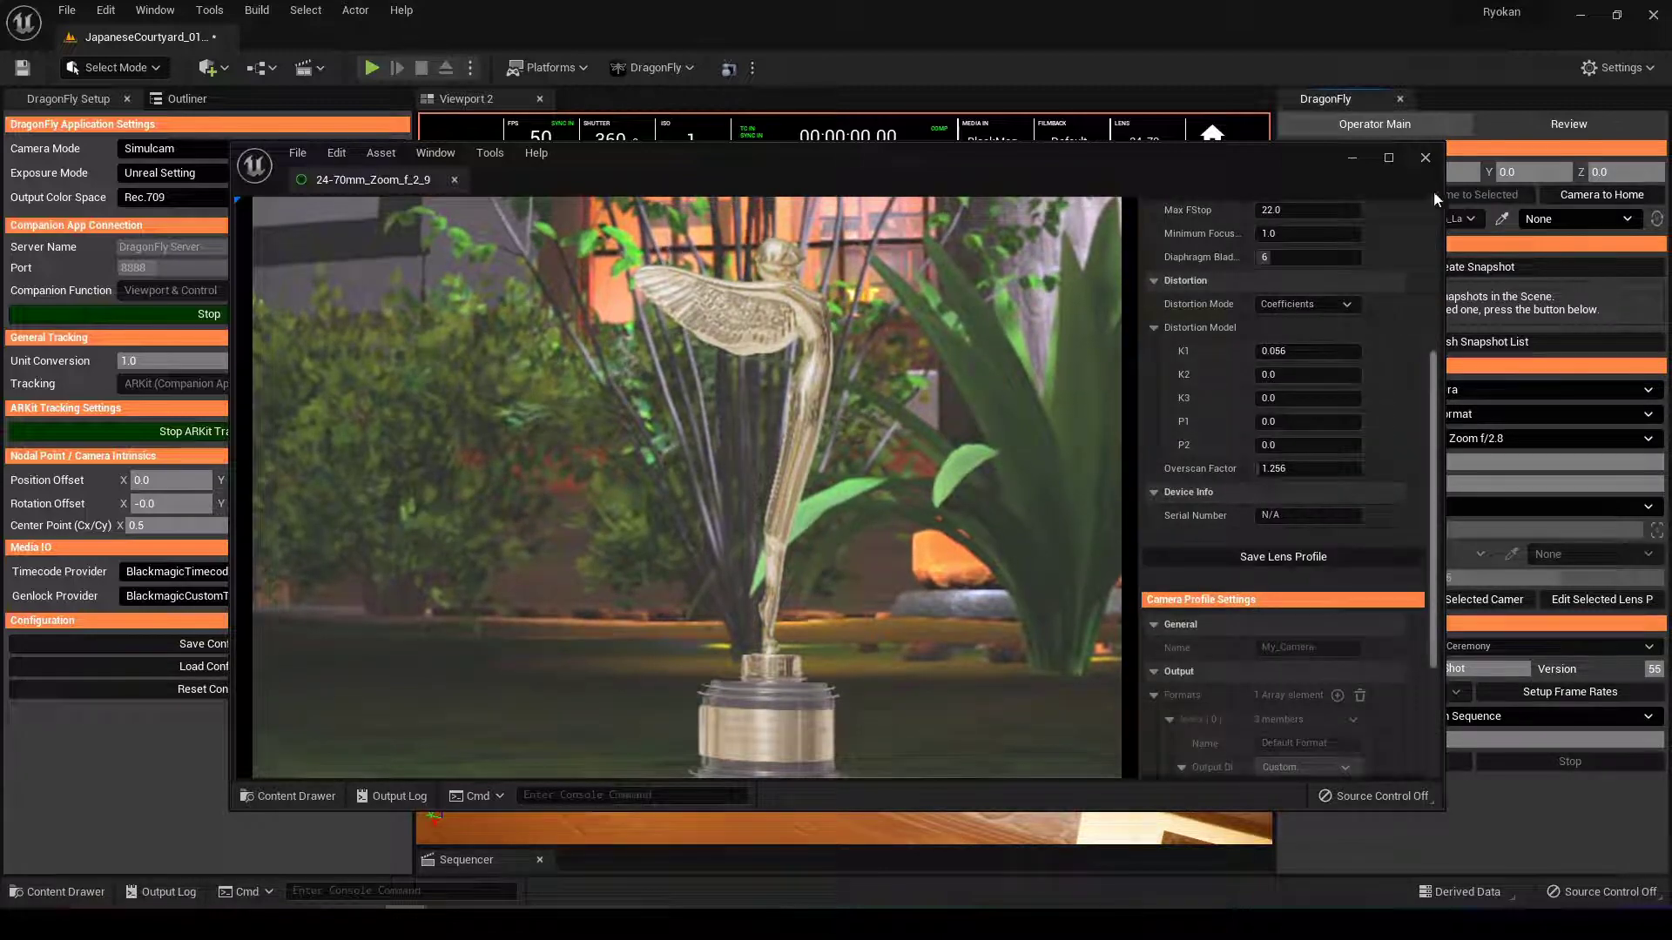
{"action": "left_click", "coordinate": [1425, 157]}
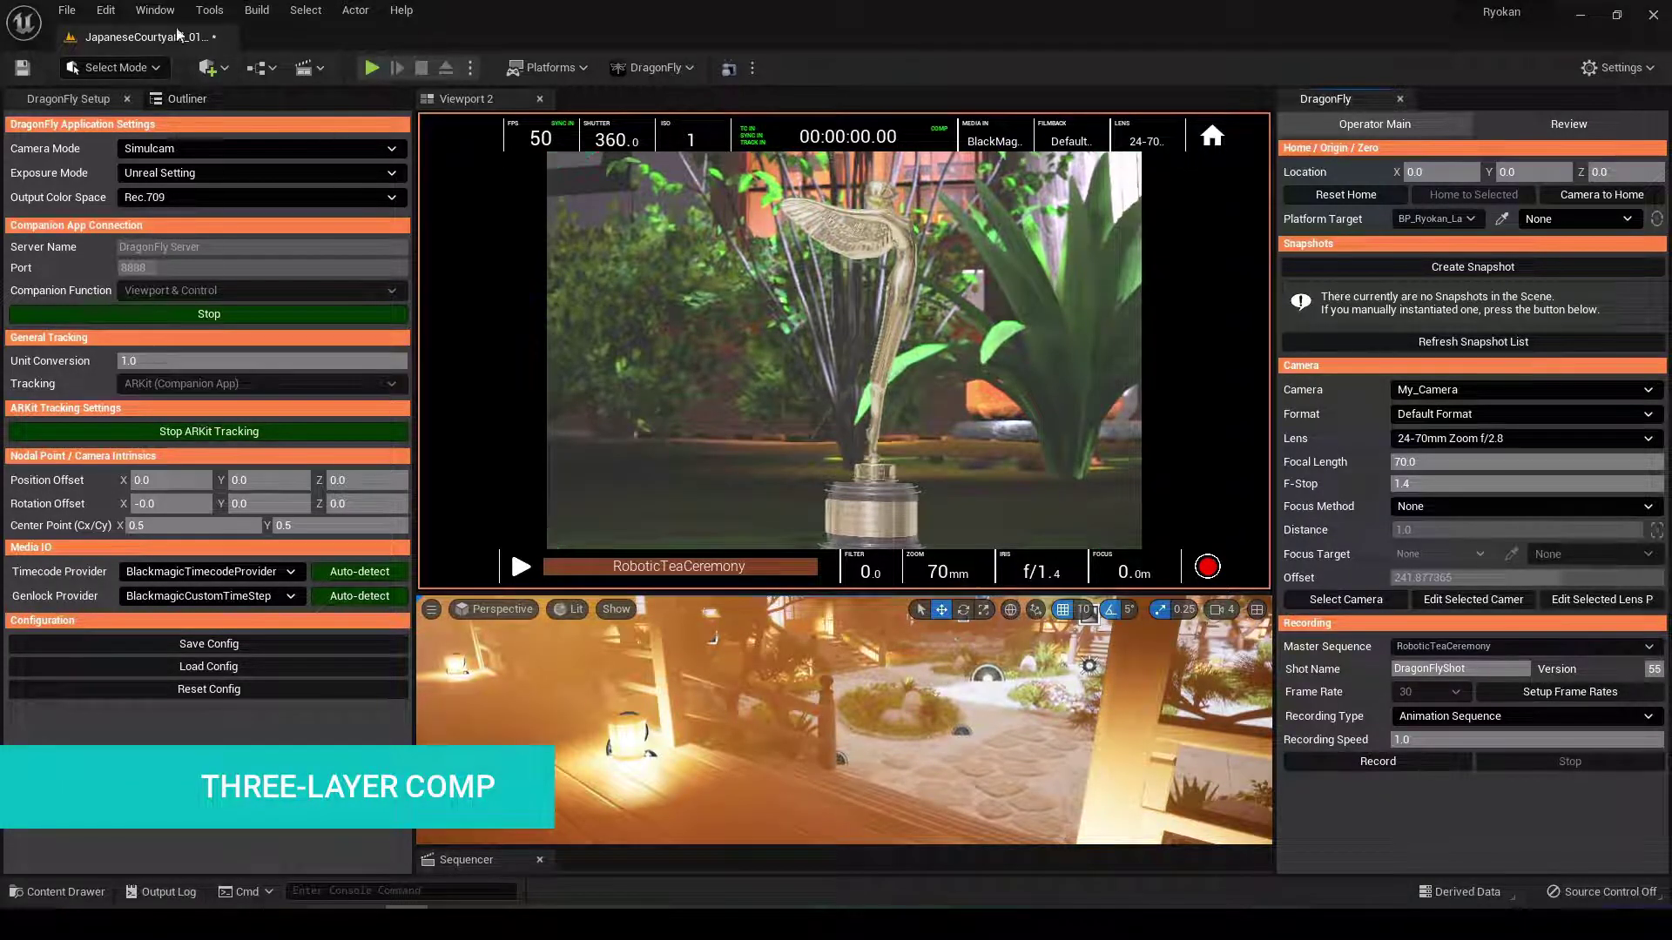
Step: Place a plain Actor in the courtyard from Place Actors and home the DragonFly to it
{"action": "left_click", "coordinate": [155, 10]}
{"action": "left_click", "coordinate": [216, 286]}
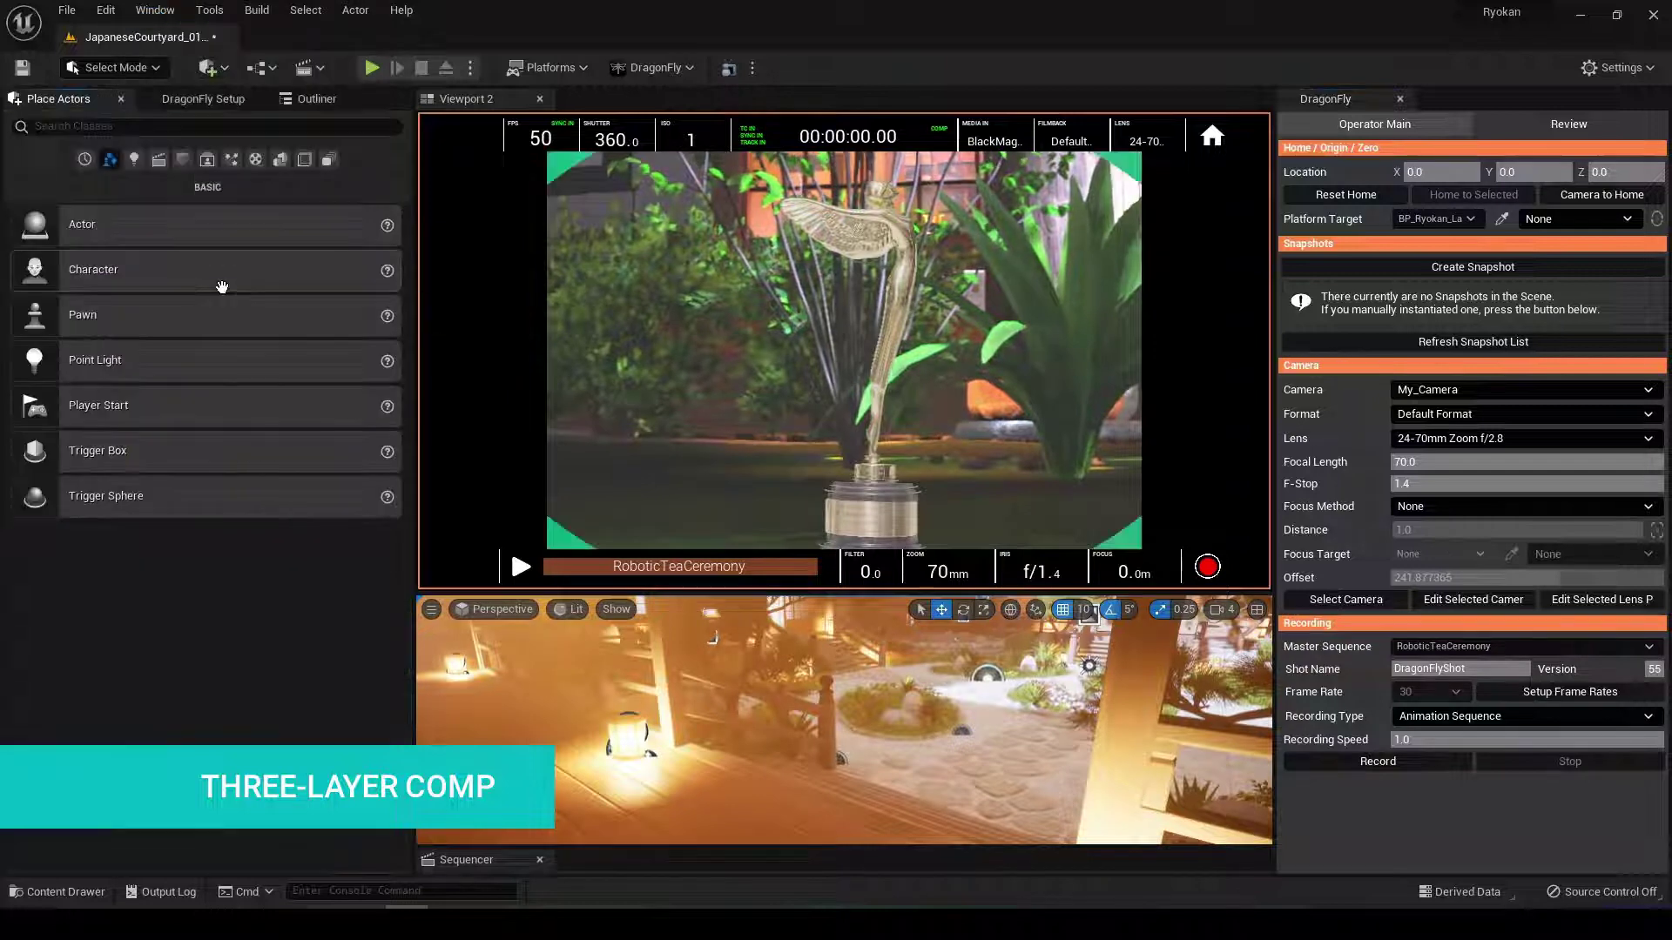
{"action": "left_click_drag", "start_coordinate": [218, 224], "coordinate": [675, 665]}
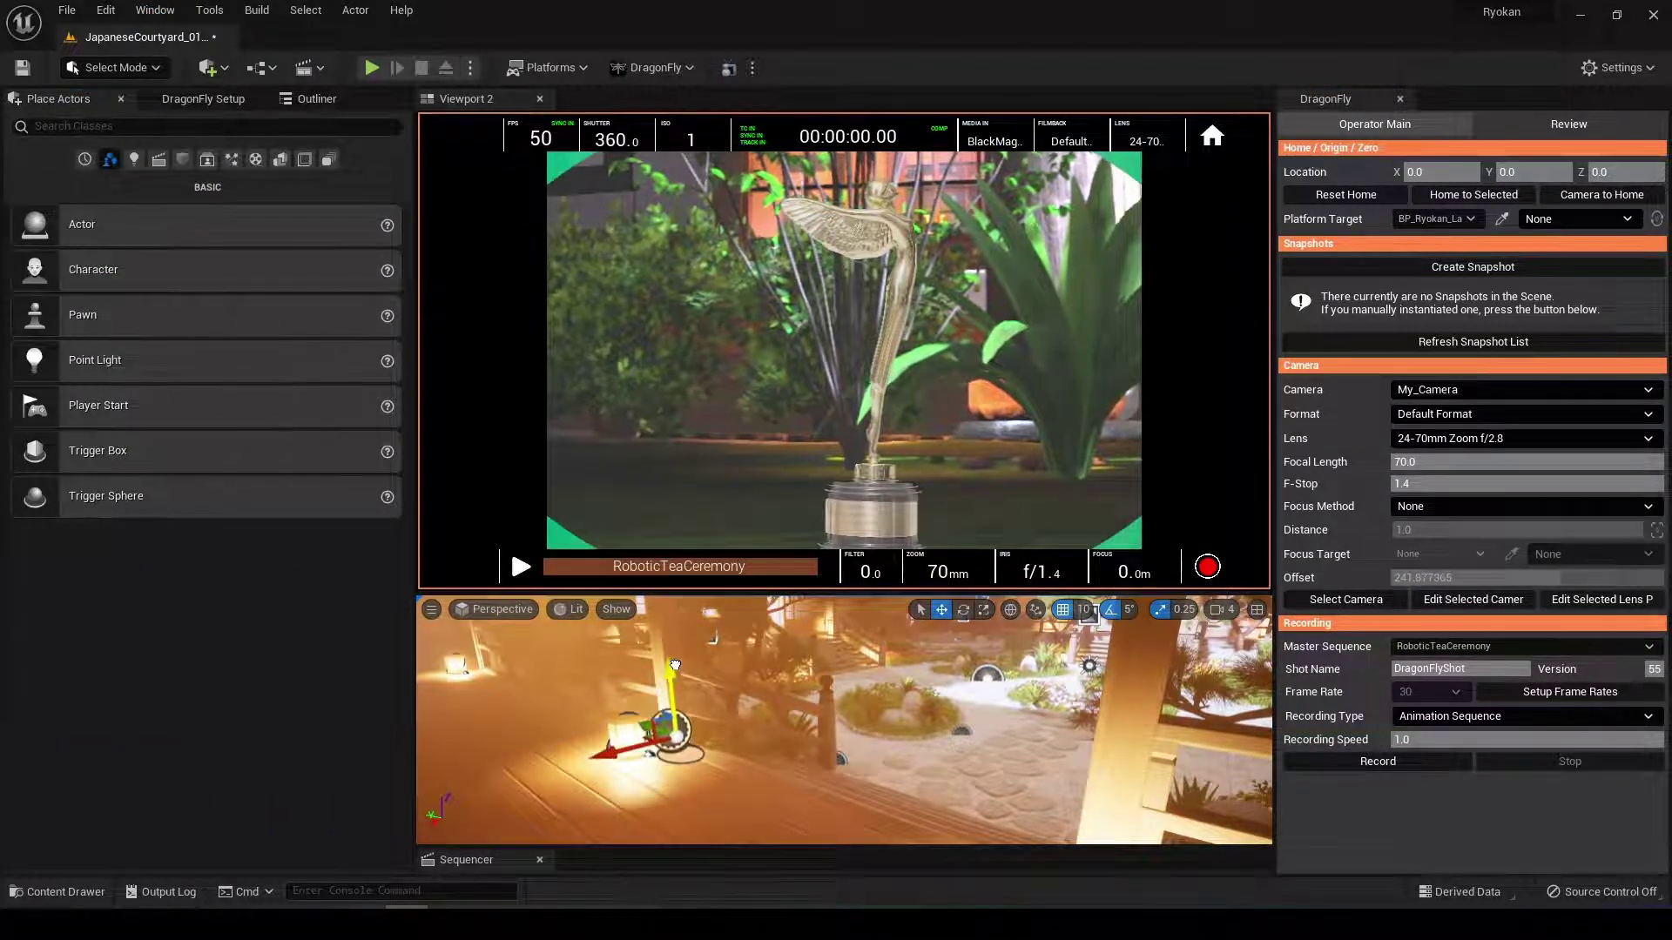
{"action": "left_click", "coordinate": [1479, 195]}
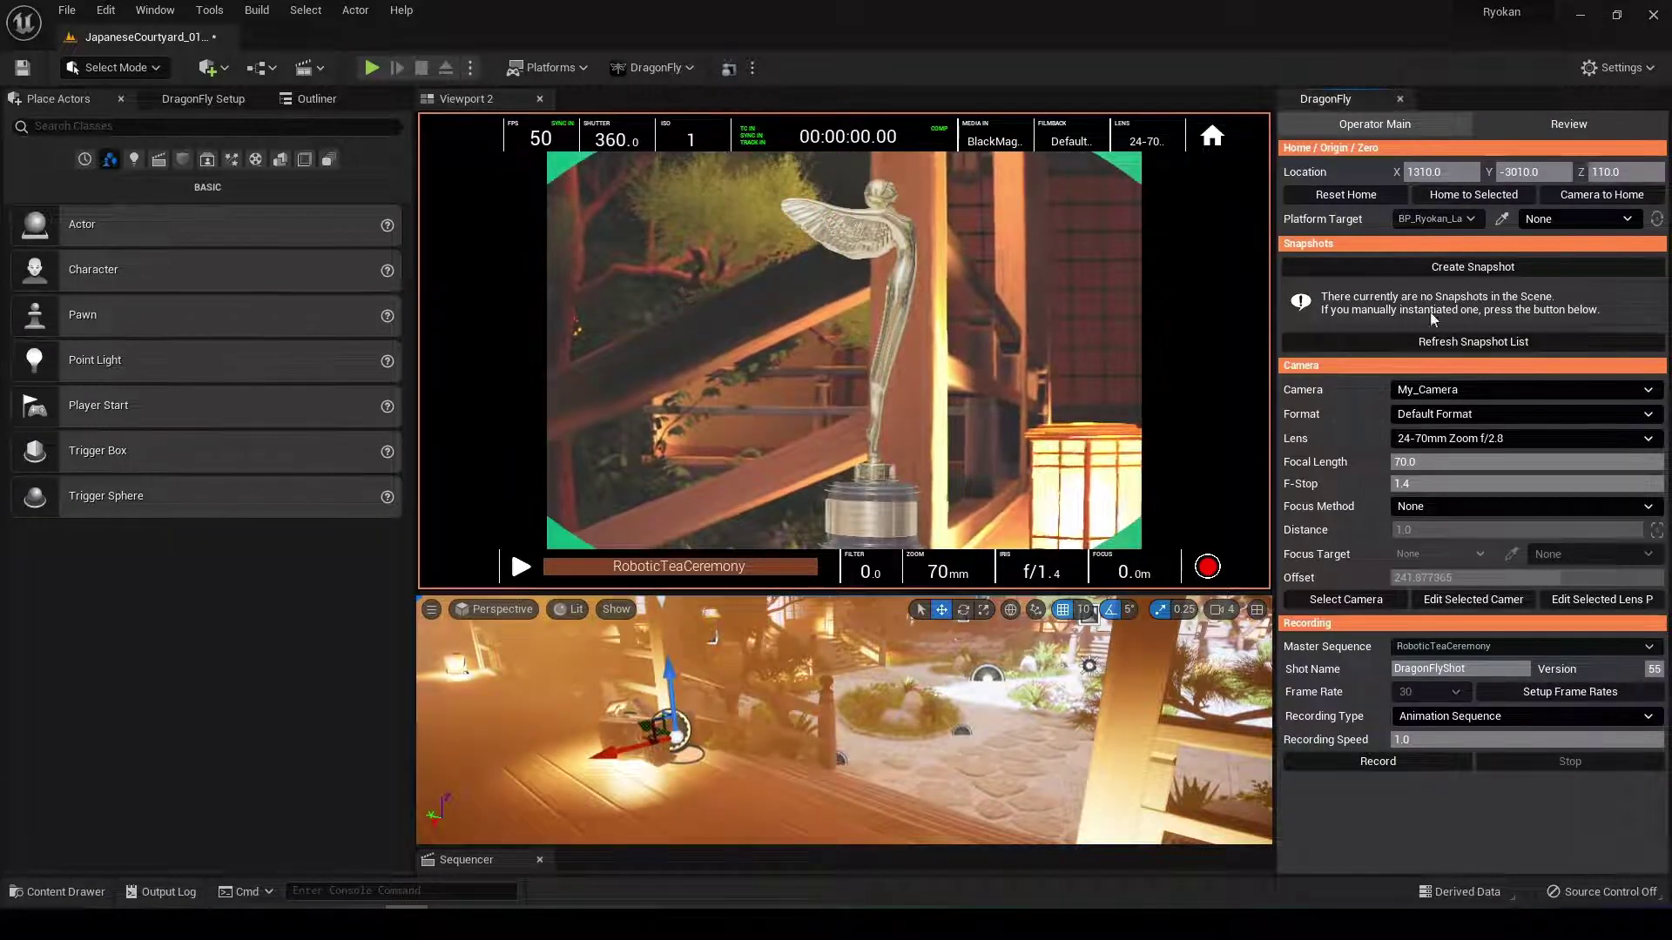
Step: Set the DragonFly platform target to the new Actor's BillboardComponent
{"action": "left_click", "coordinate": [1437, 218]}
{"action": "left_click", "coordinate": [1450, 267]}
{"action": "left_click", "coordinate": [1578, 219]}
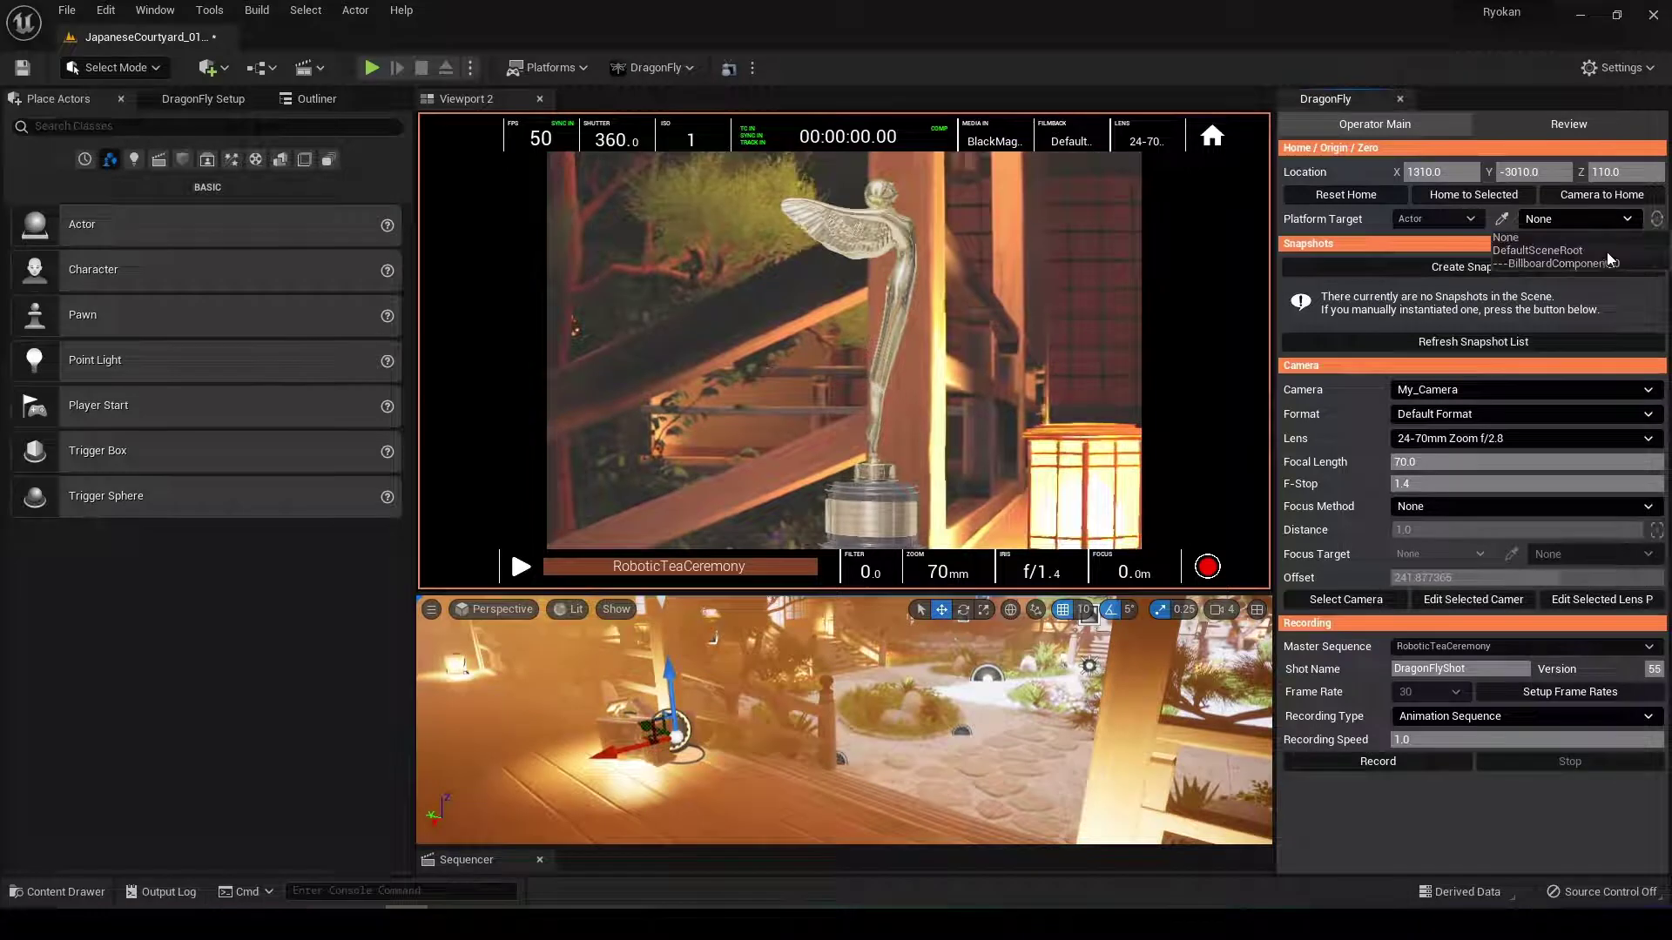
{"action": "left_click", "coordinate": [1609, 262]}
Step: Rotate the actor about 75° toward the ryokan and slide it along Y
{"action": "key", "text": "e"}
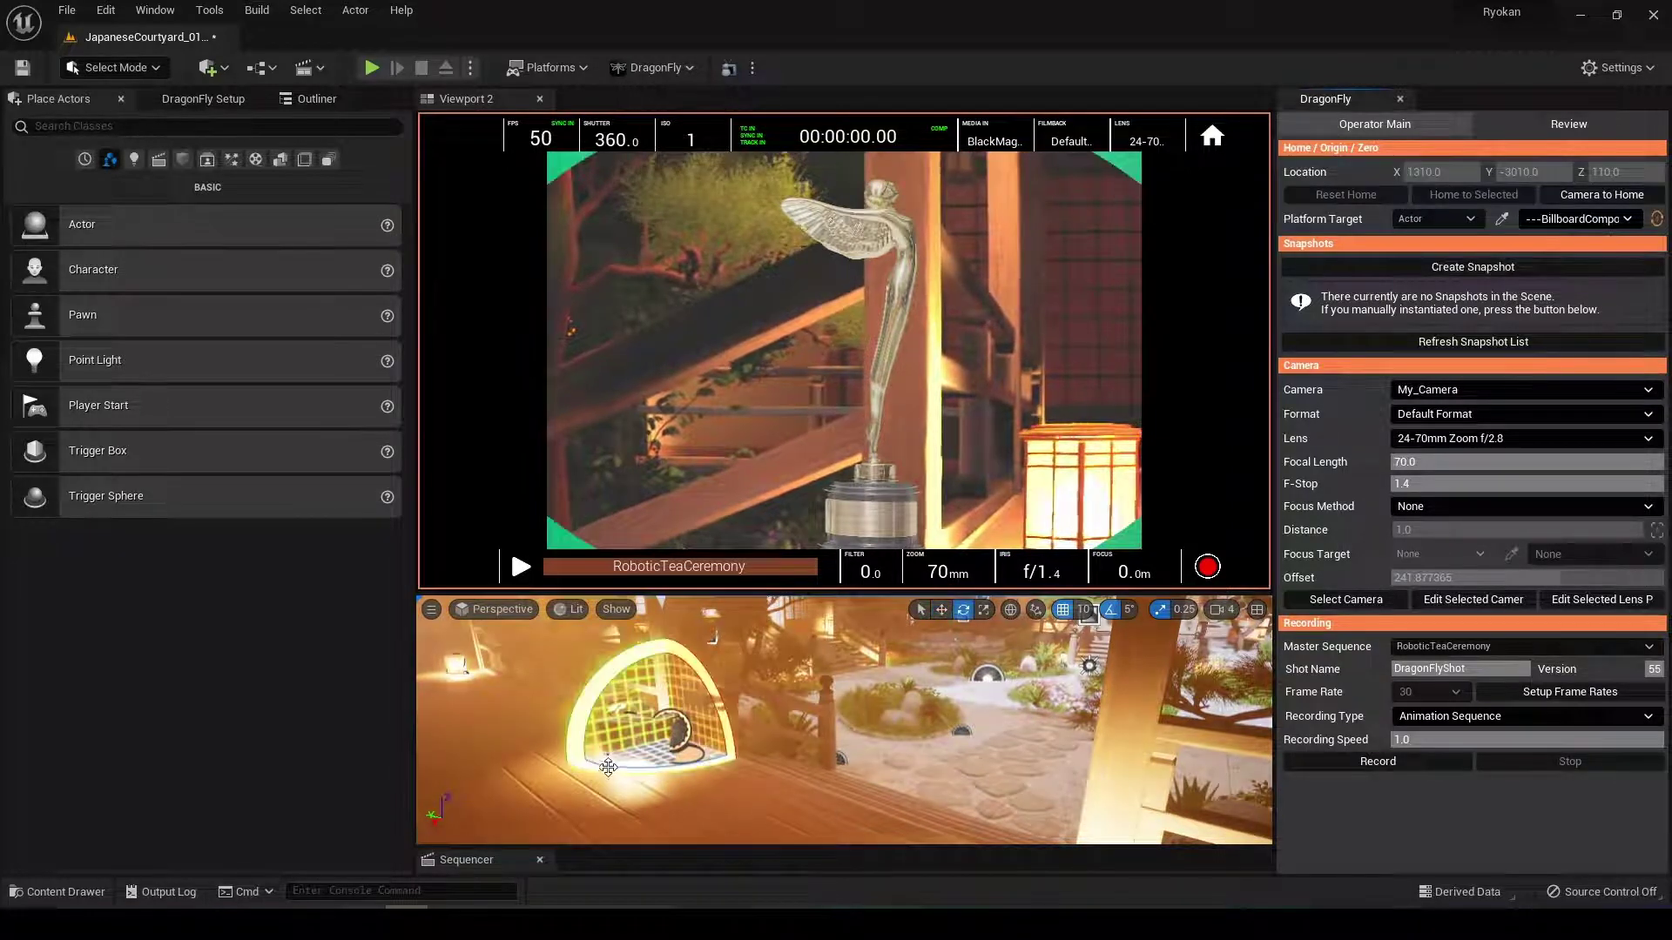
{"action": "left_click_drag", "start_coordinate": [608, 768], "coordinate": [736, 786]}
{"action": "key", "text": "w"}
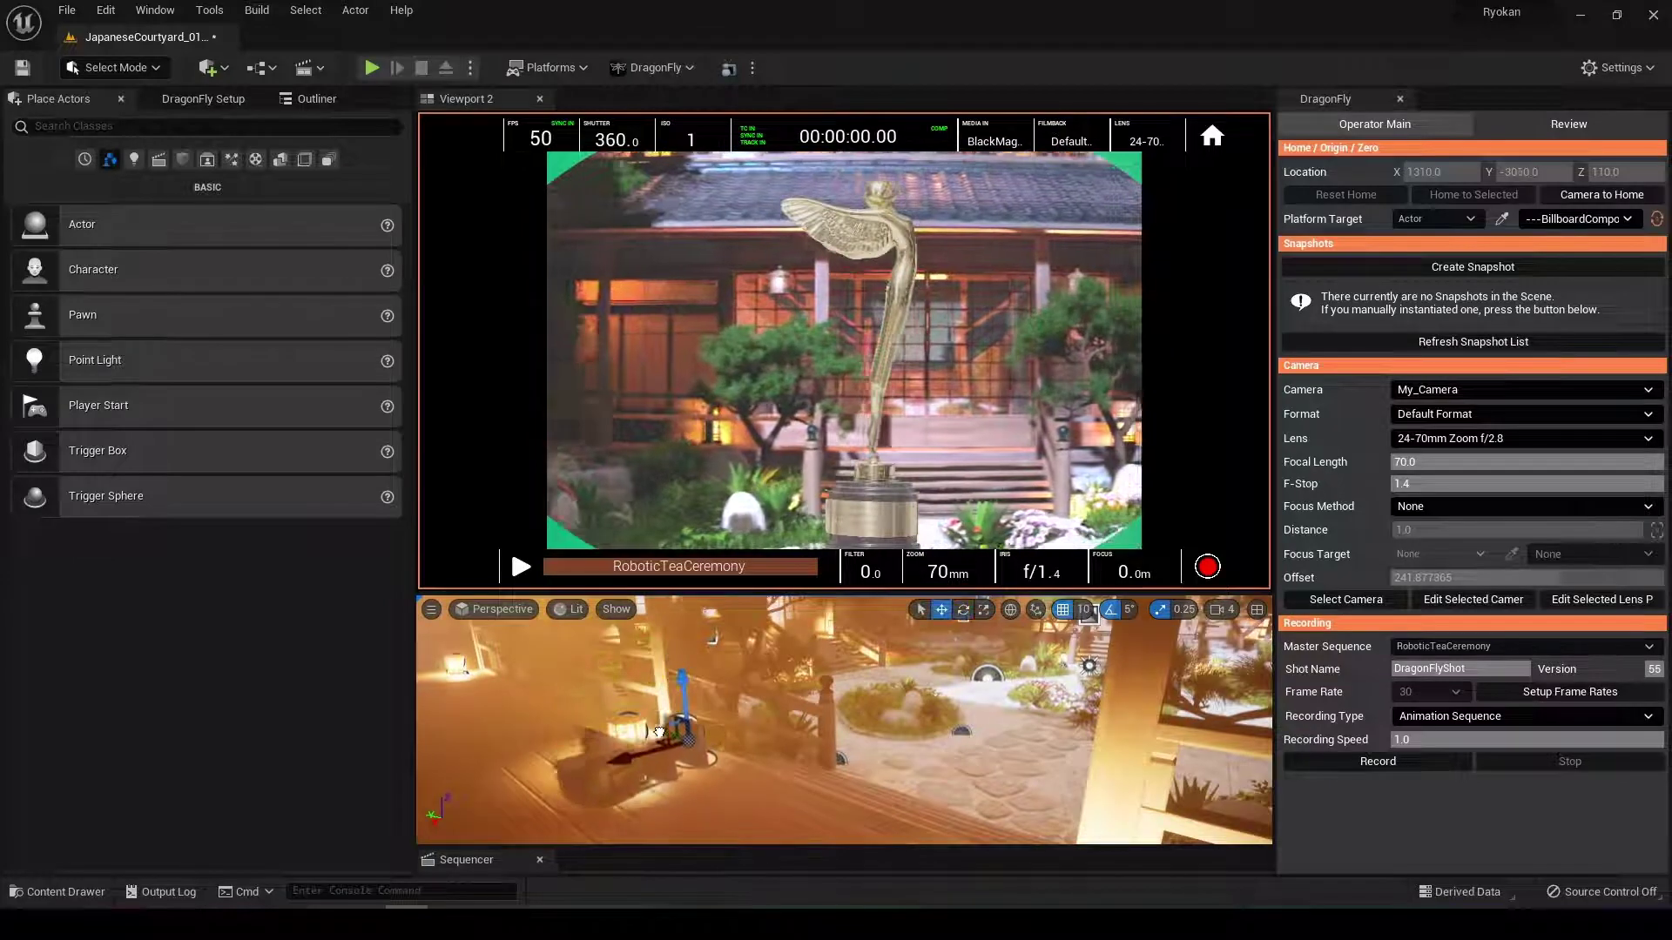
{"action": "left_click_drag", "start_coordinate": [659, 733], "coordinate": [656, 689]}
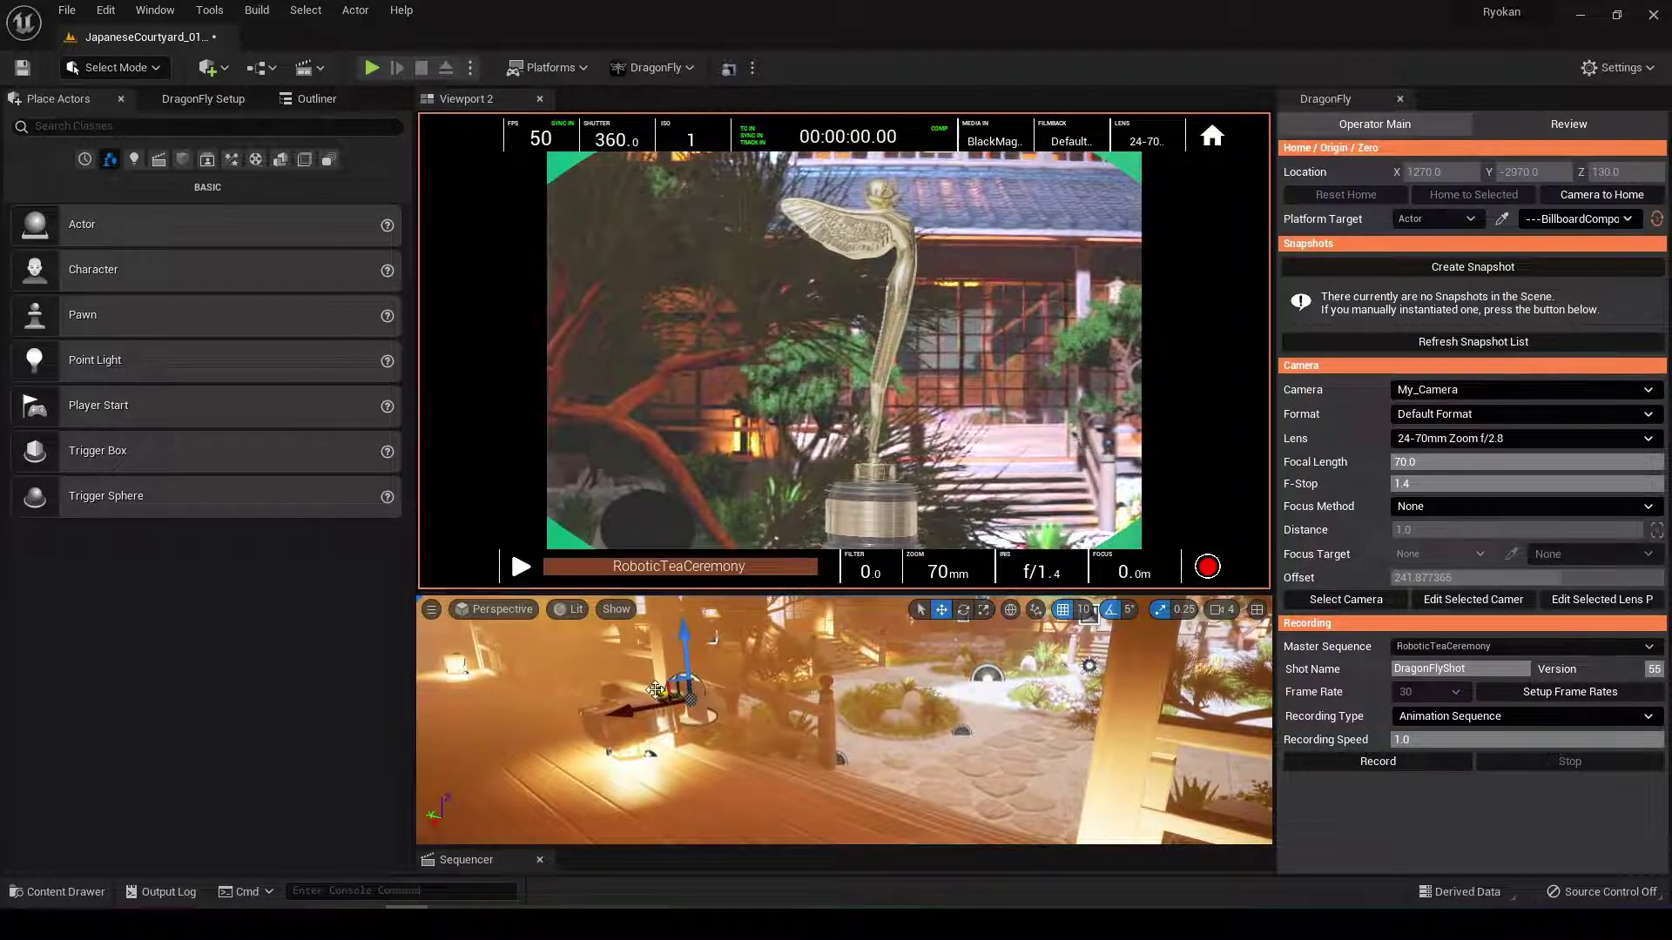
Step: Open Composure Compositing showing DF_Compositing's MediaPlate, Foreground, Background and Holdout, then the DragonFly Setup tab
{"action": "left_click", "coordinate": [155, 10]}
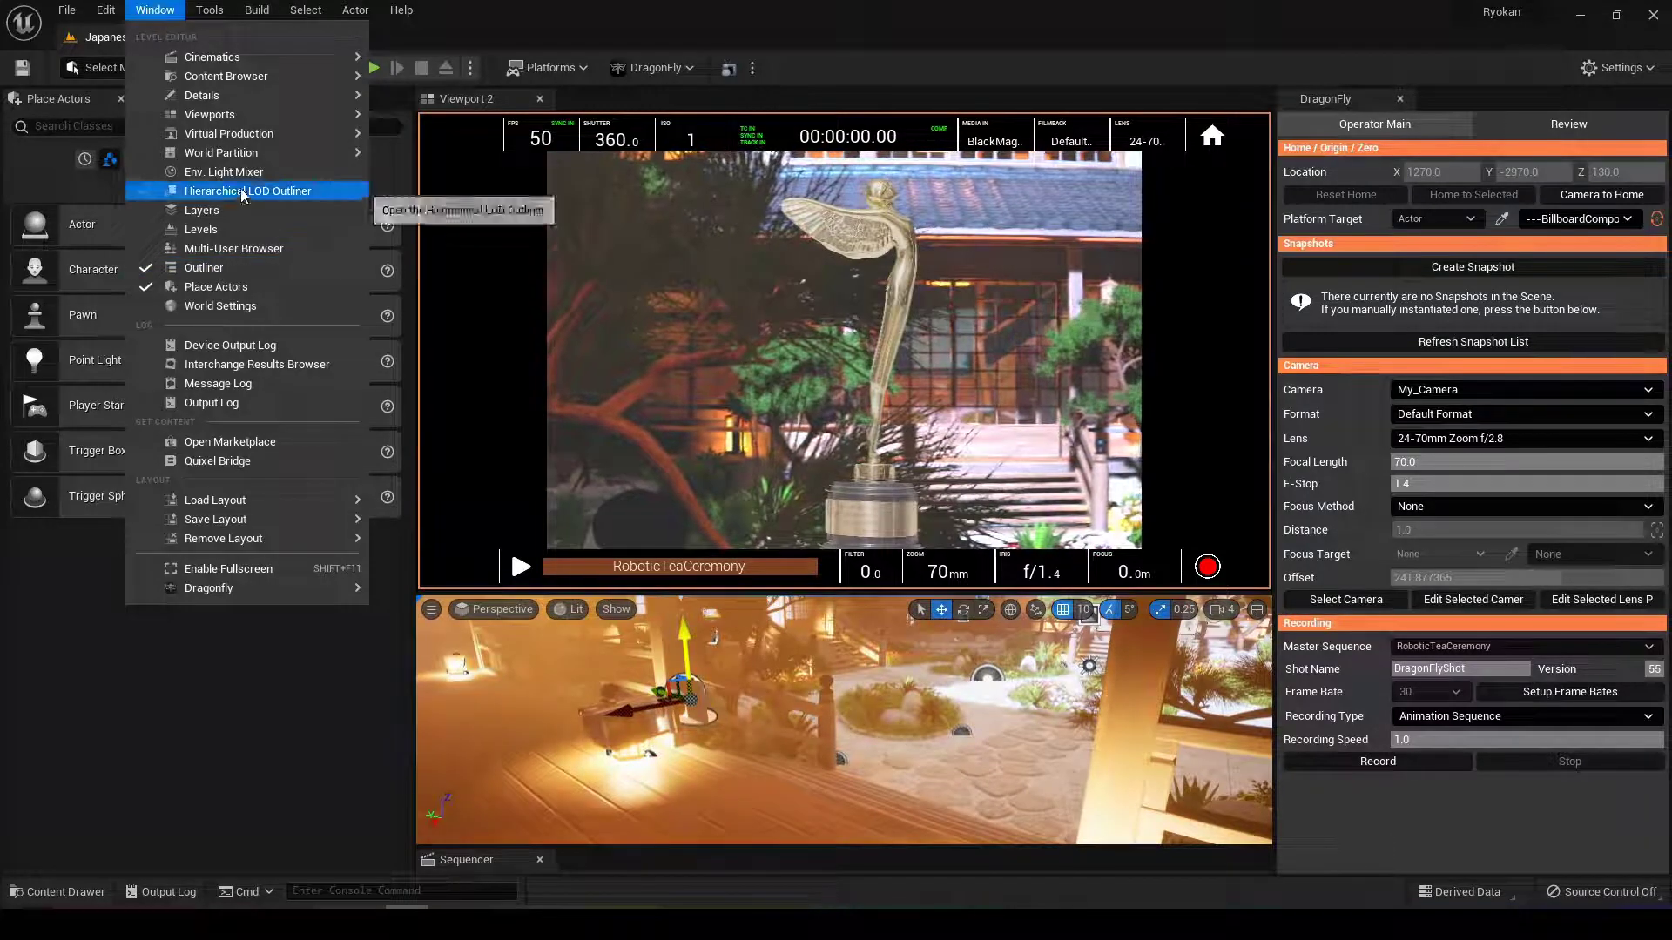
{"action": "mouse_move", "coordinate": [261, 133]}
{"action": "left_click", "coordinate": [496, 207]}
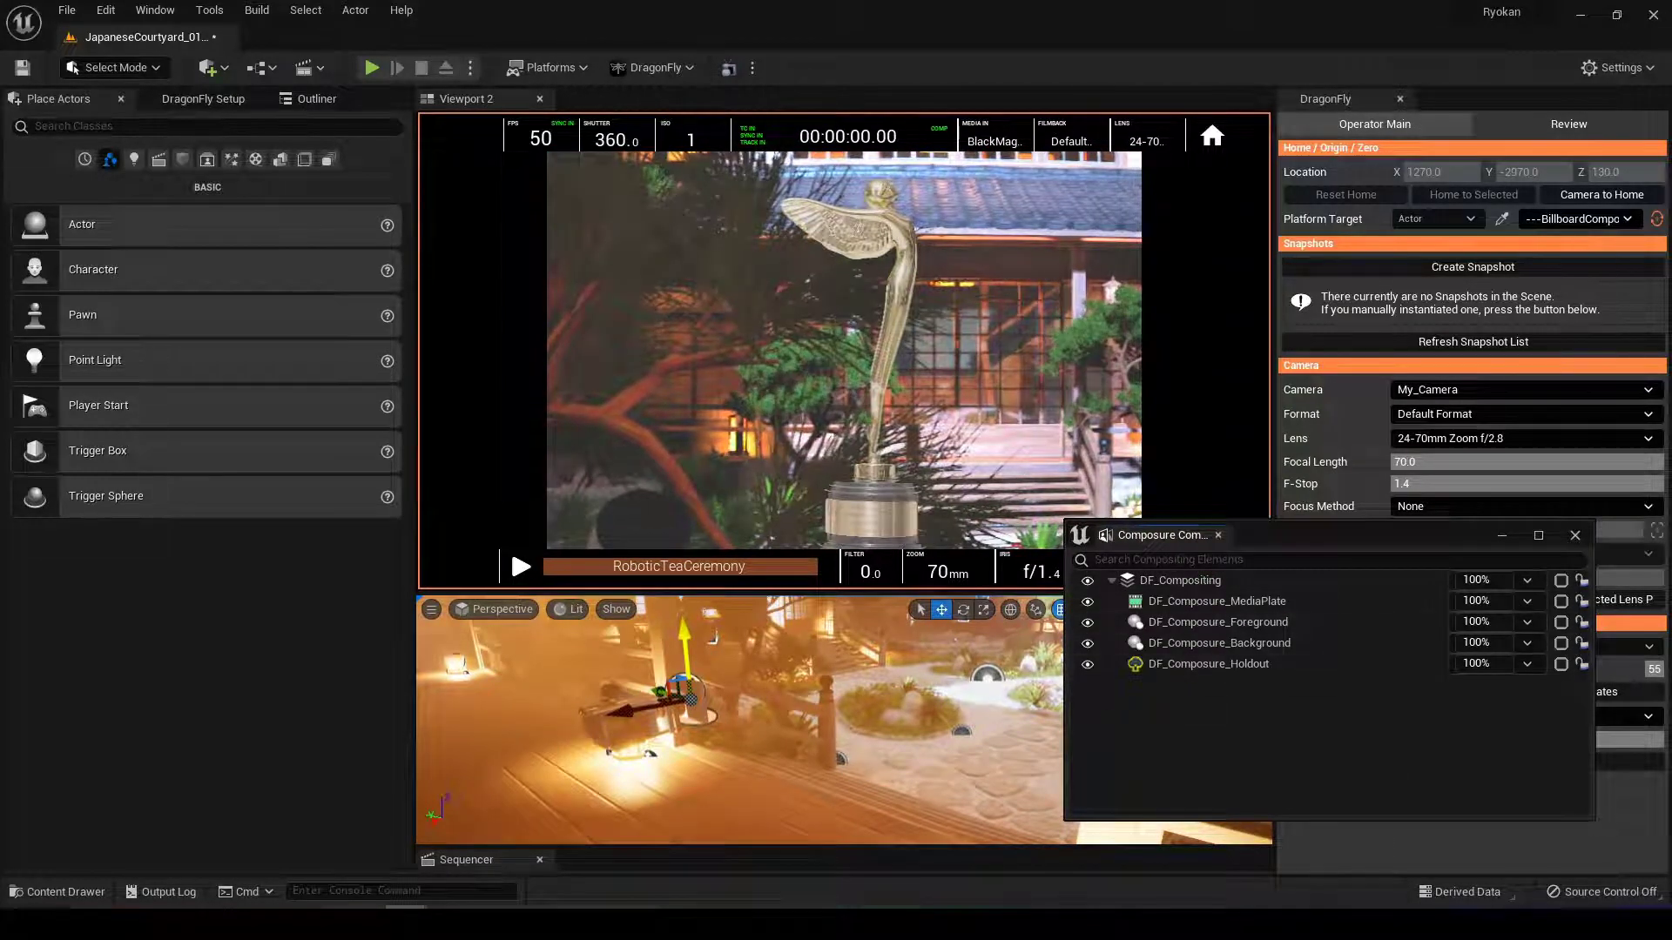
{"action": "left_click", "coordinate": [213, 100]}
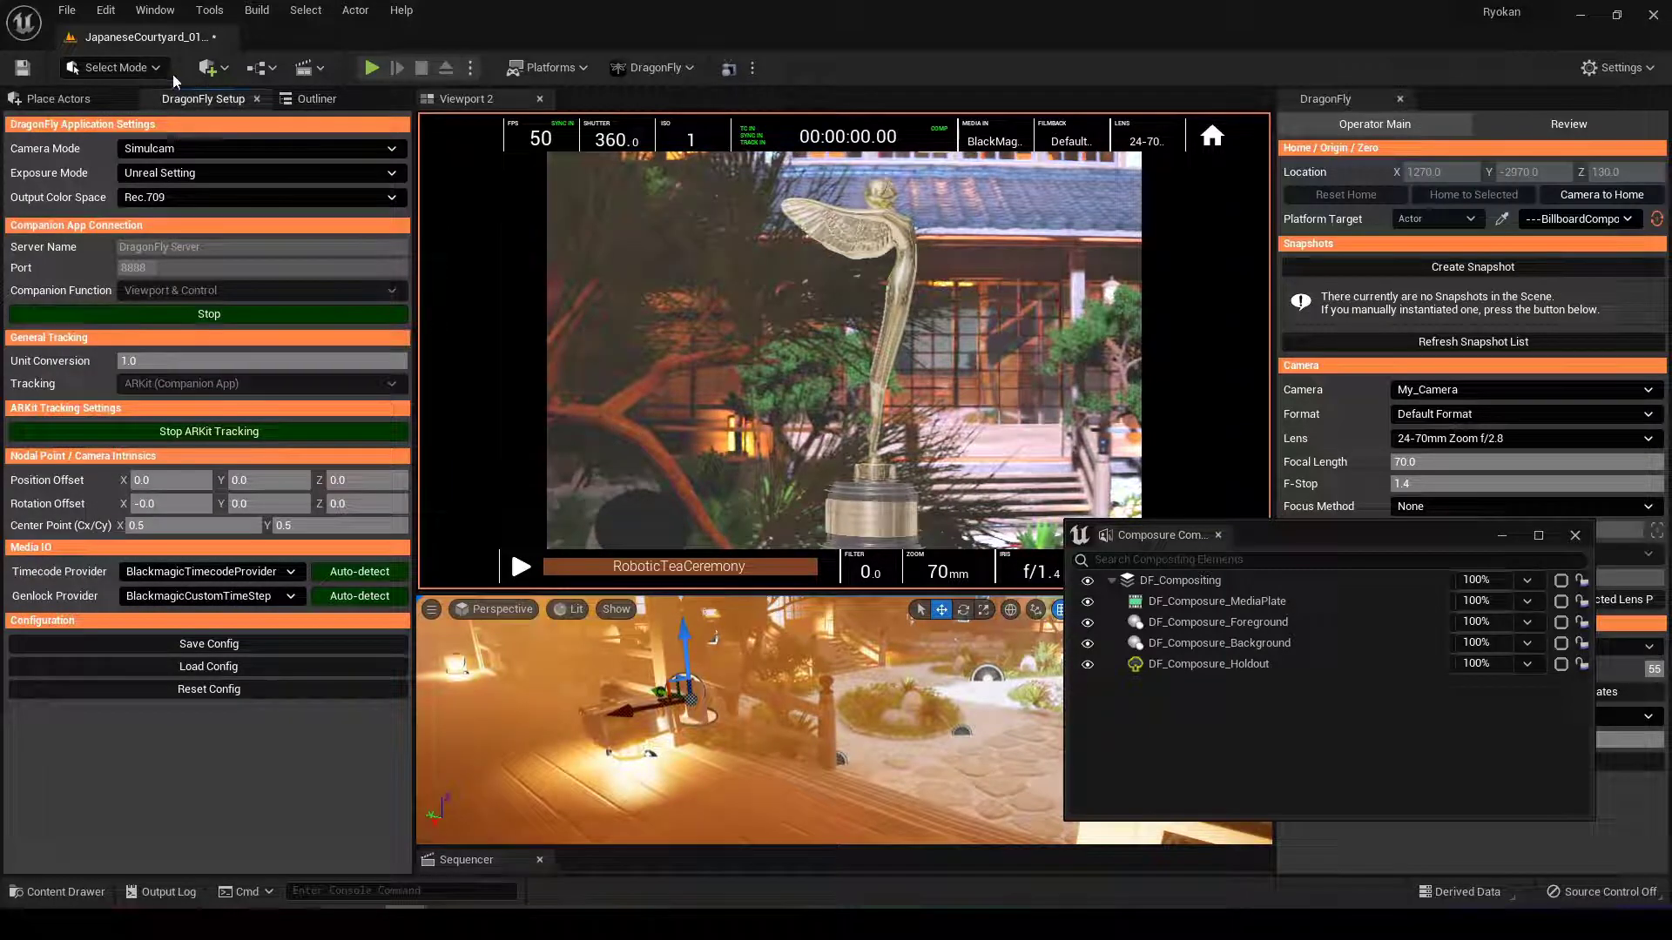
{"action": "left_click", "coordinate": [176, 14]}
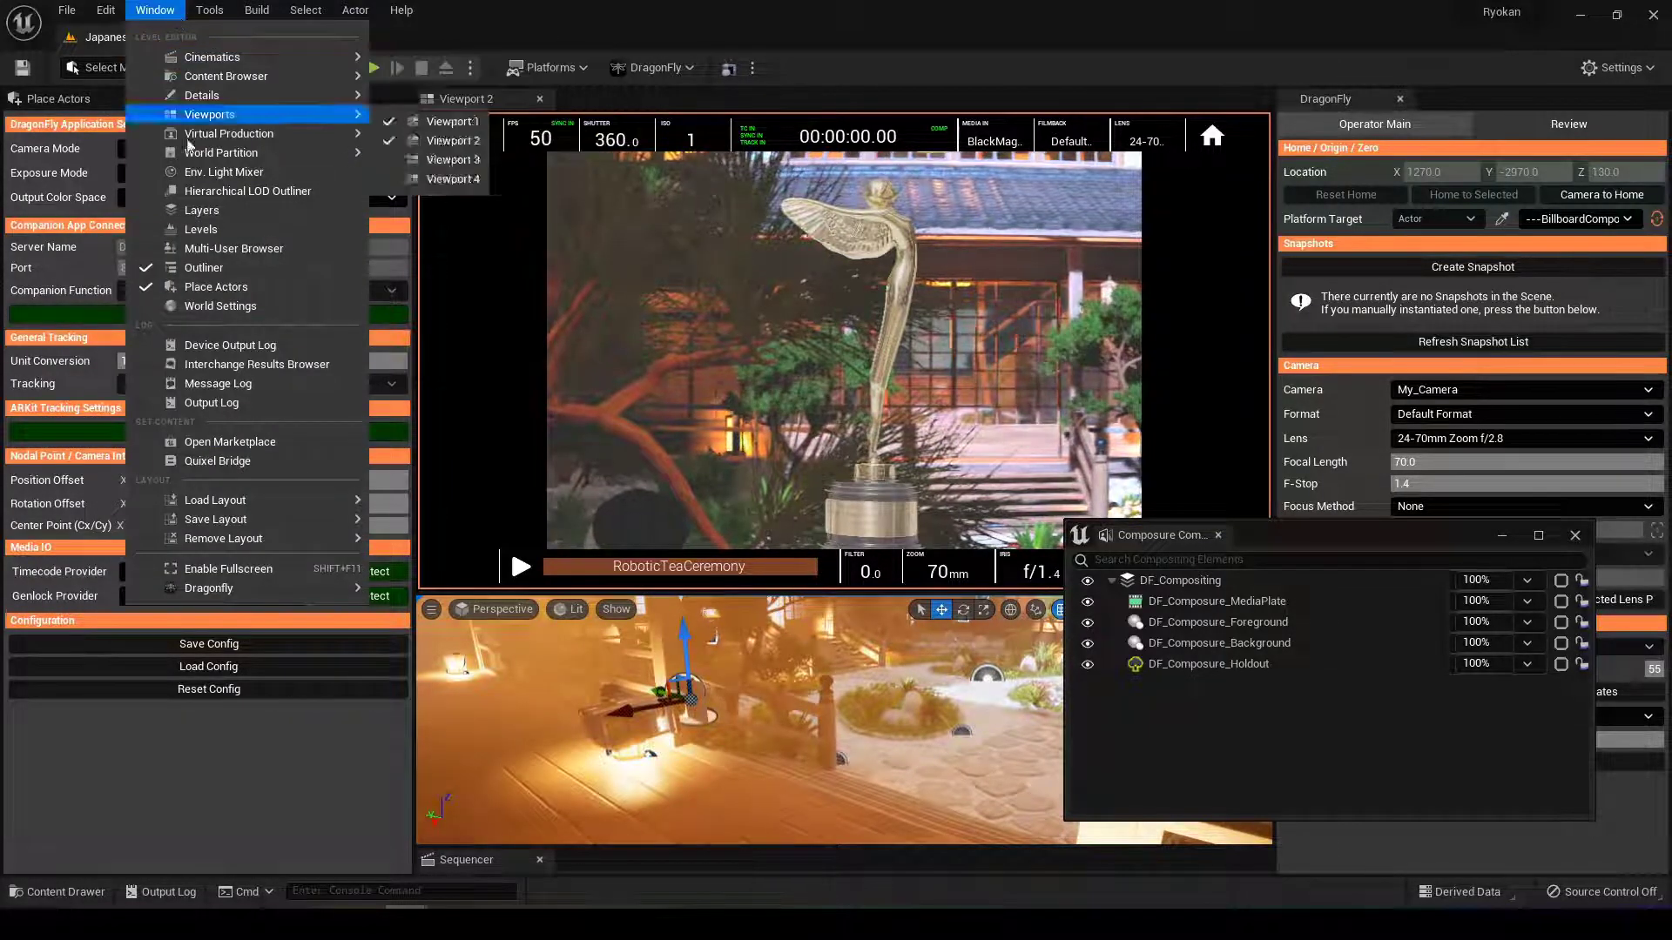
Step: Open the Layers panel and drag the Japanese black pine from the Outliner onto Foreground
{"action": "left_click", "coordinate": [201, 211]}
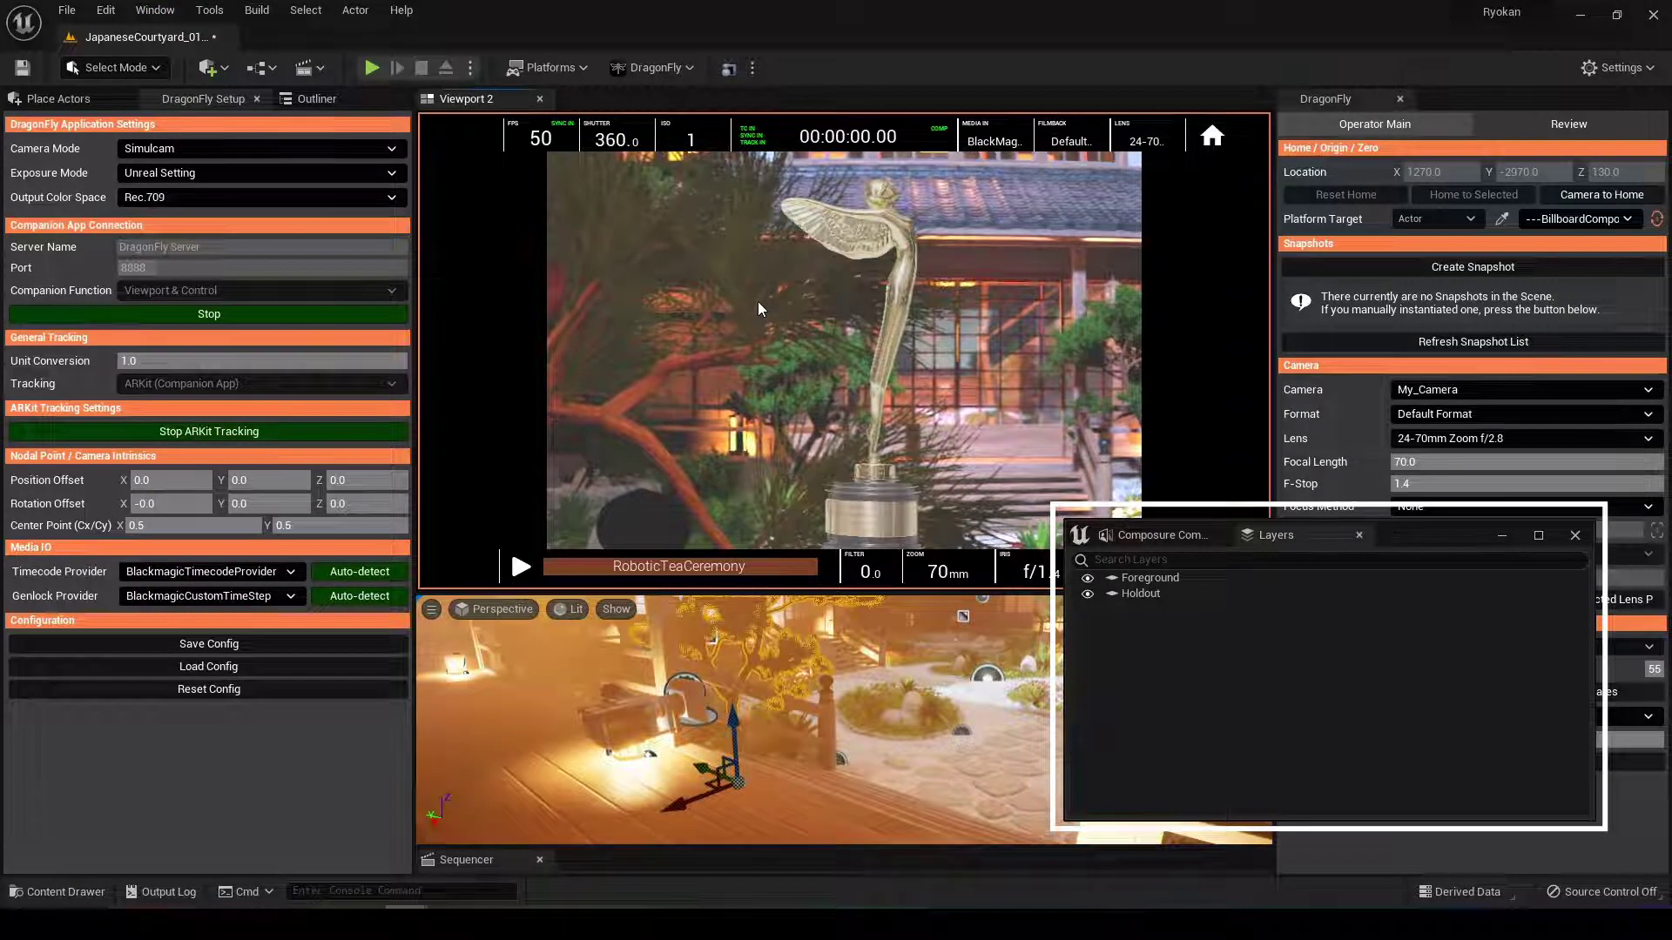
{"action": "left_click", "coordinate": [336, 106]}
{"action": "left_click_drag", "start_coordinate": [197, 381], "coordinate": [1159, 578]}
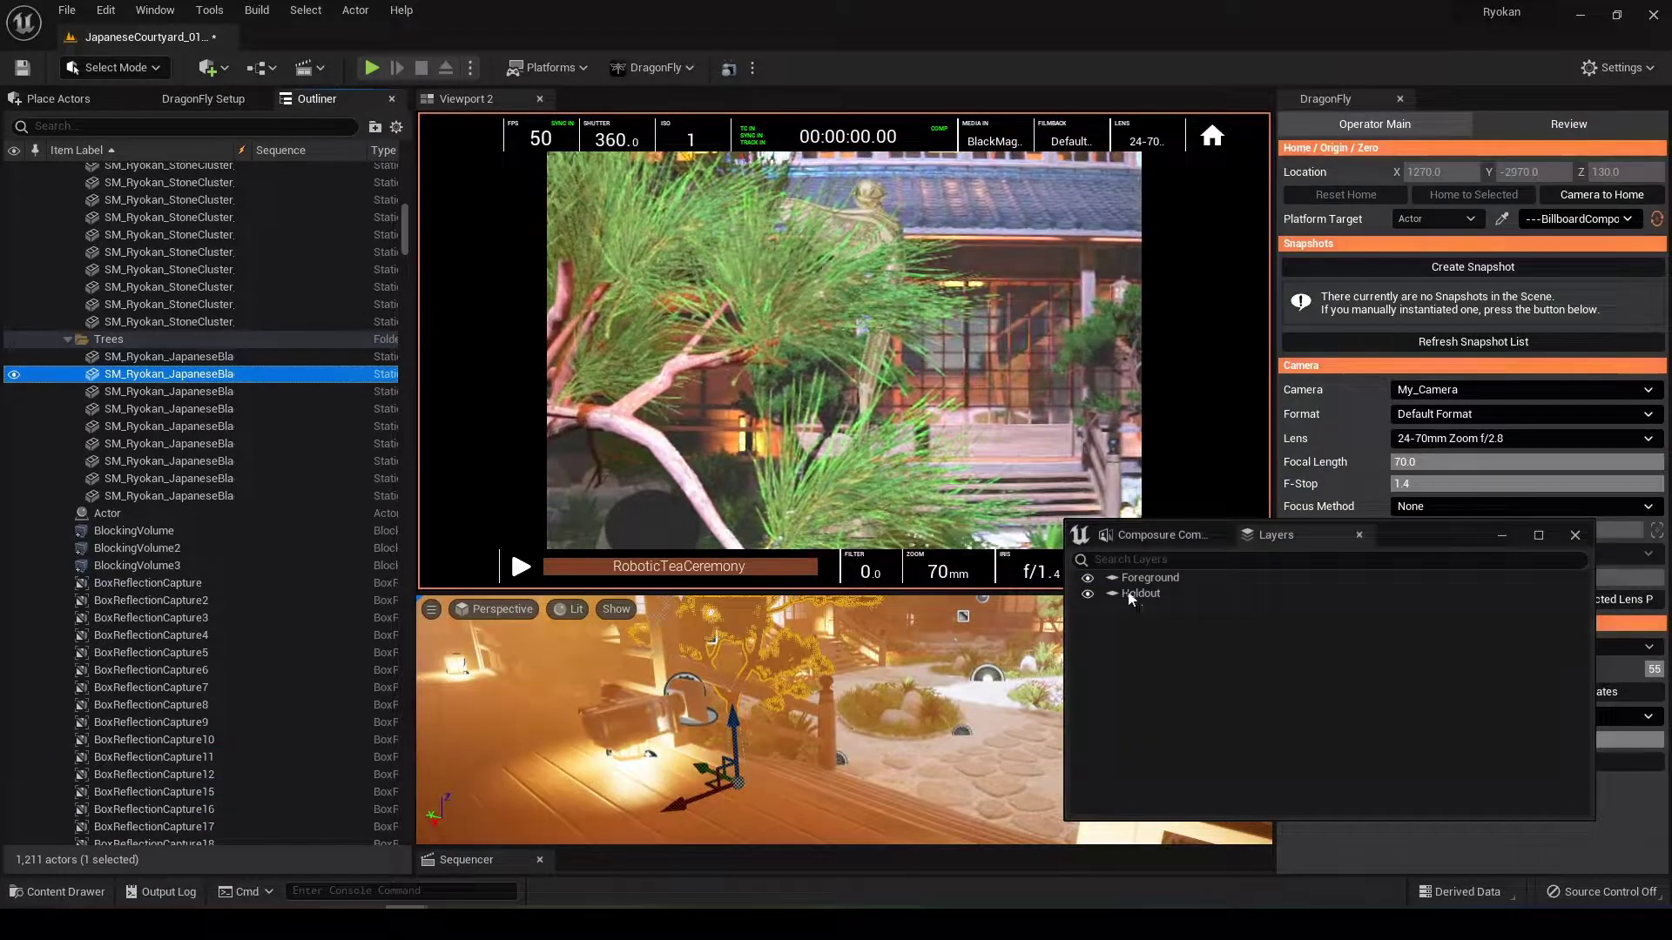
Step: Delete SM_Ryokan_JapaneseBlackPine_6 from the Foreground layer's contents, leaving the layer empty
{"action": "left_click", "coordinate": [1129, 580]}
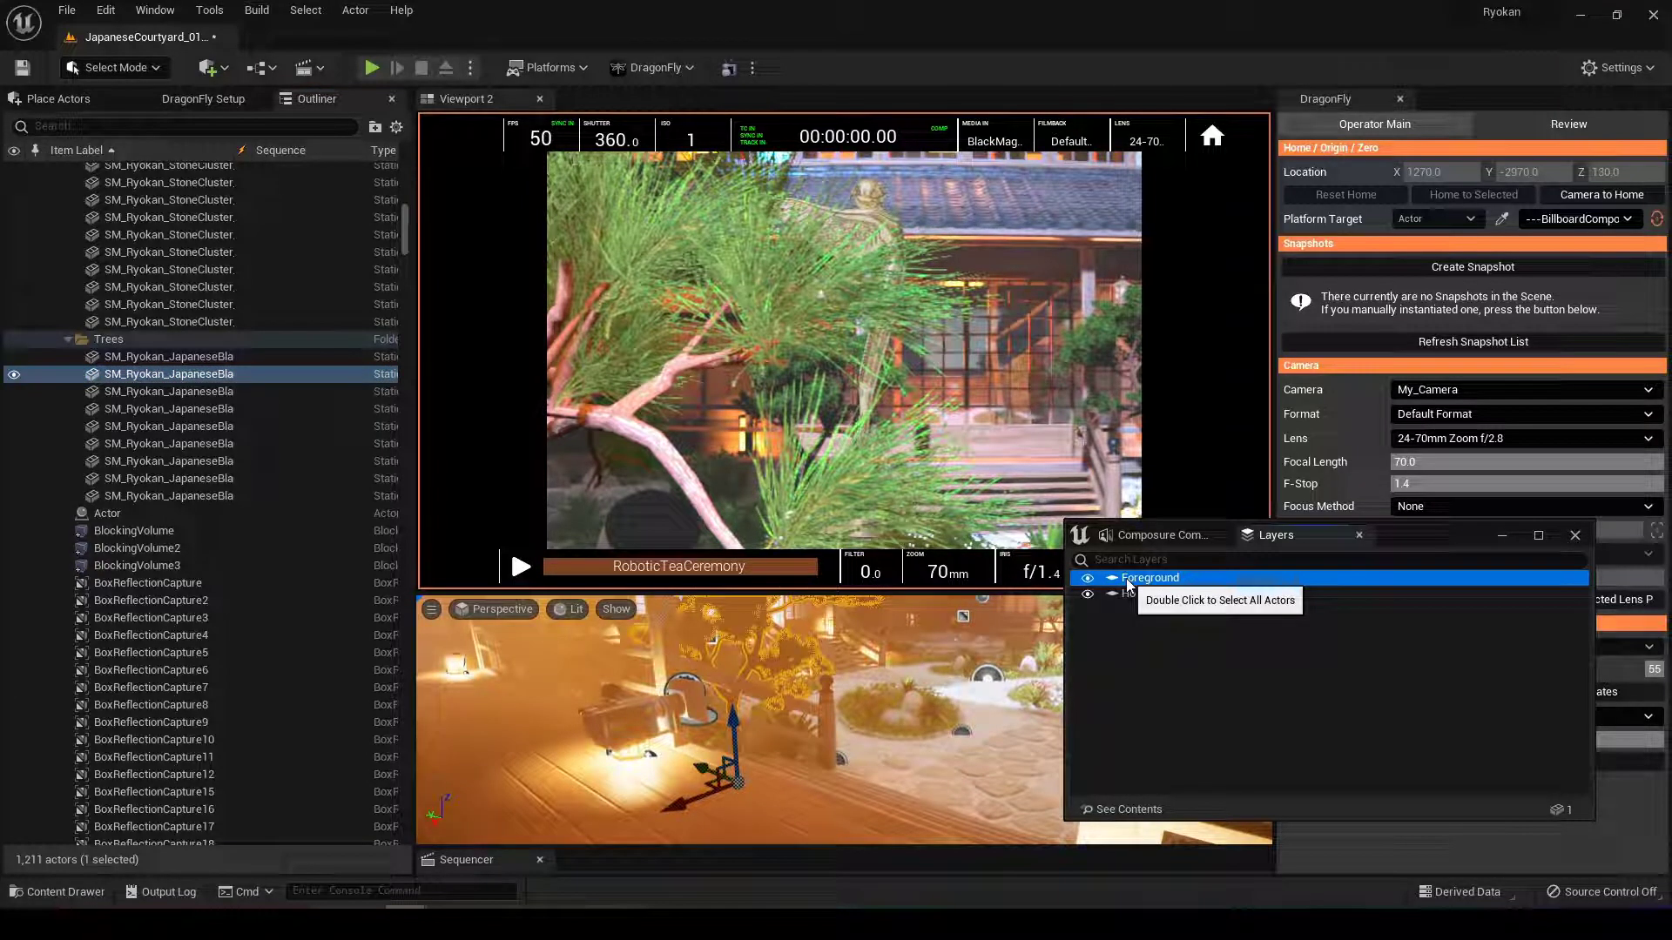
{"action": "left_click", "coordinate": [1132, 809]}
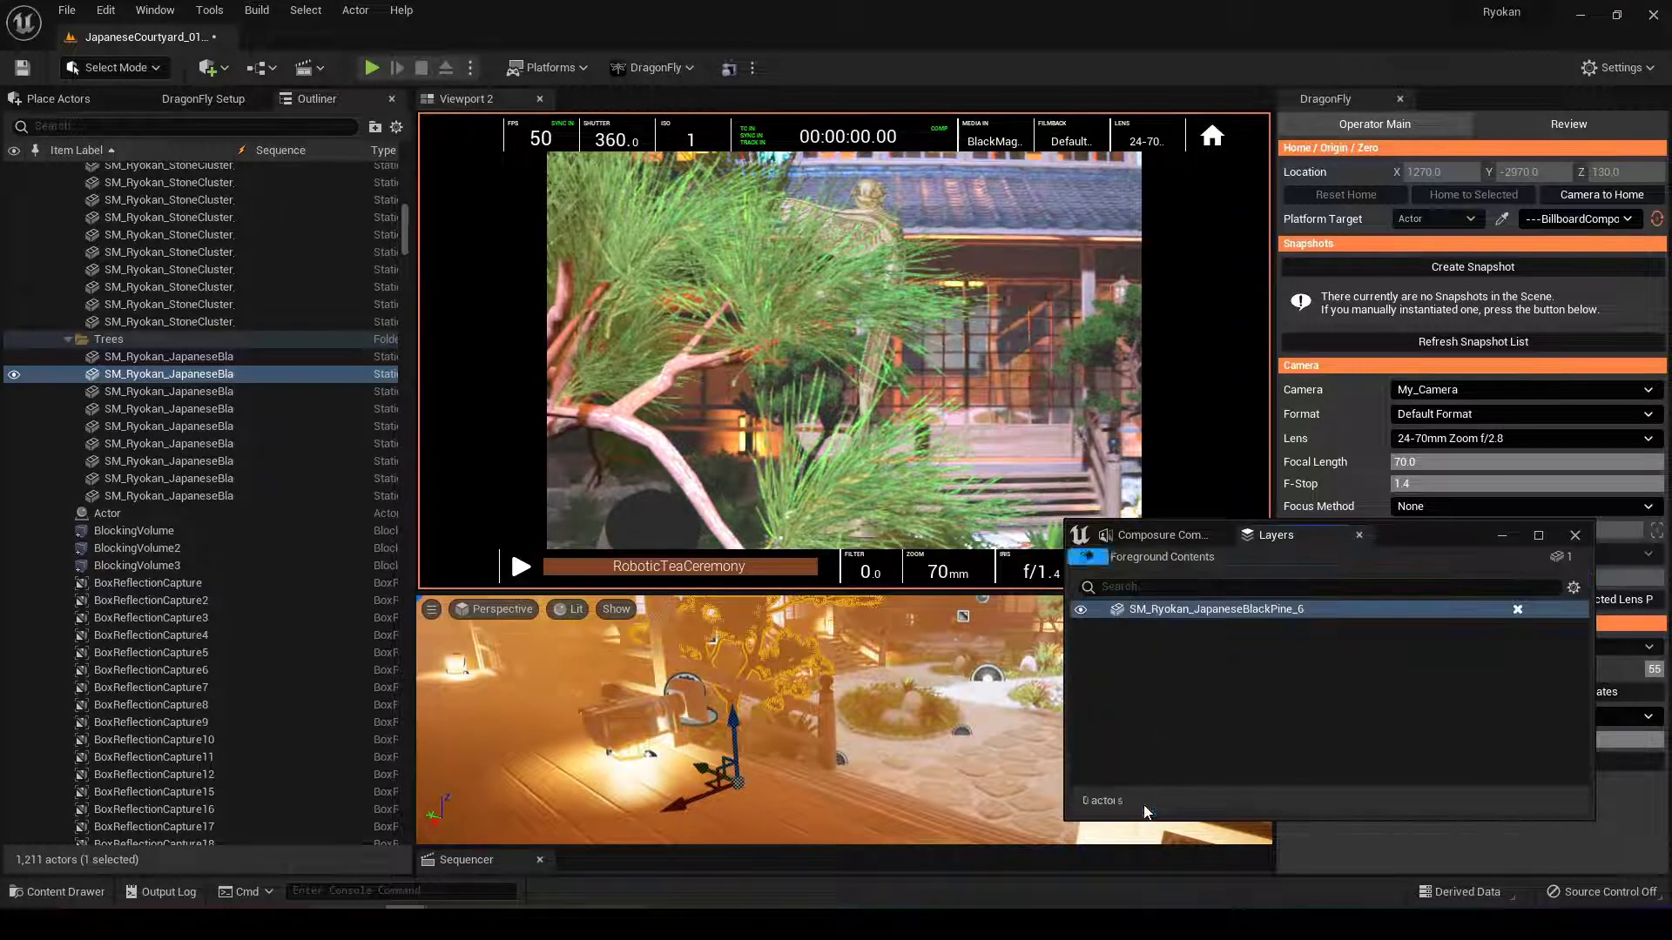
{"action": "left_click", "coordinate": [1163, 609]}
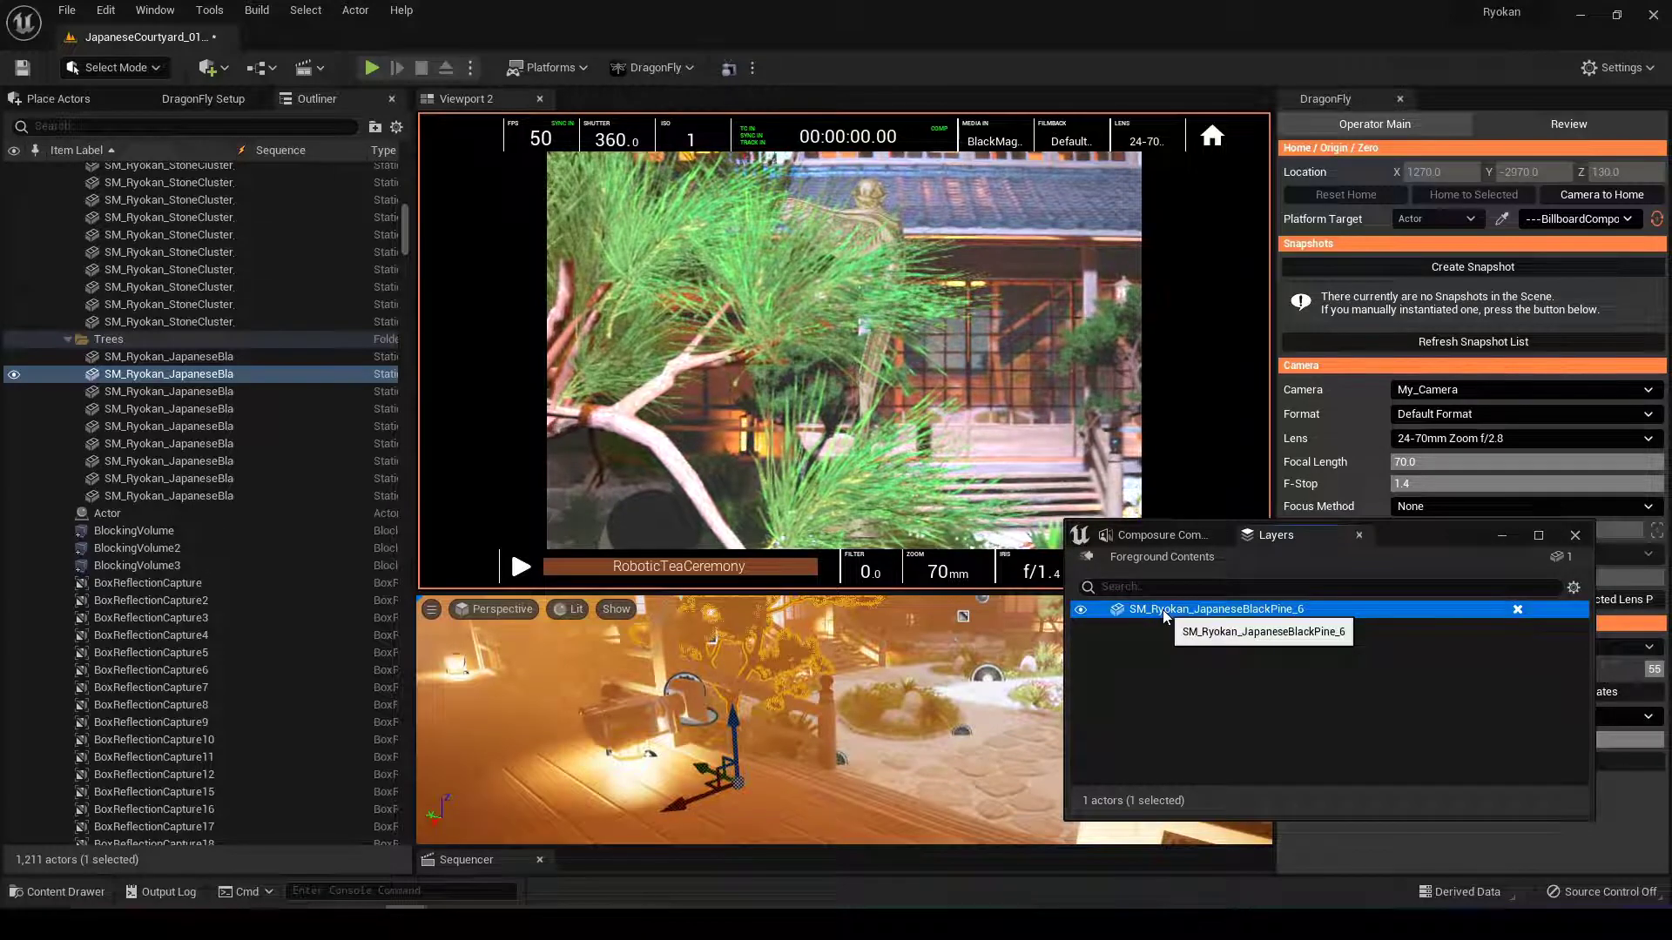
{"action": "key", "text": "Delete"}
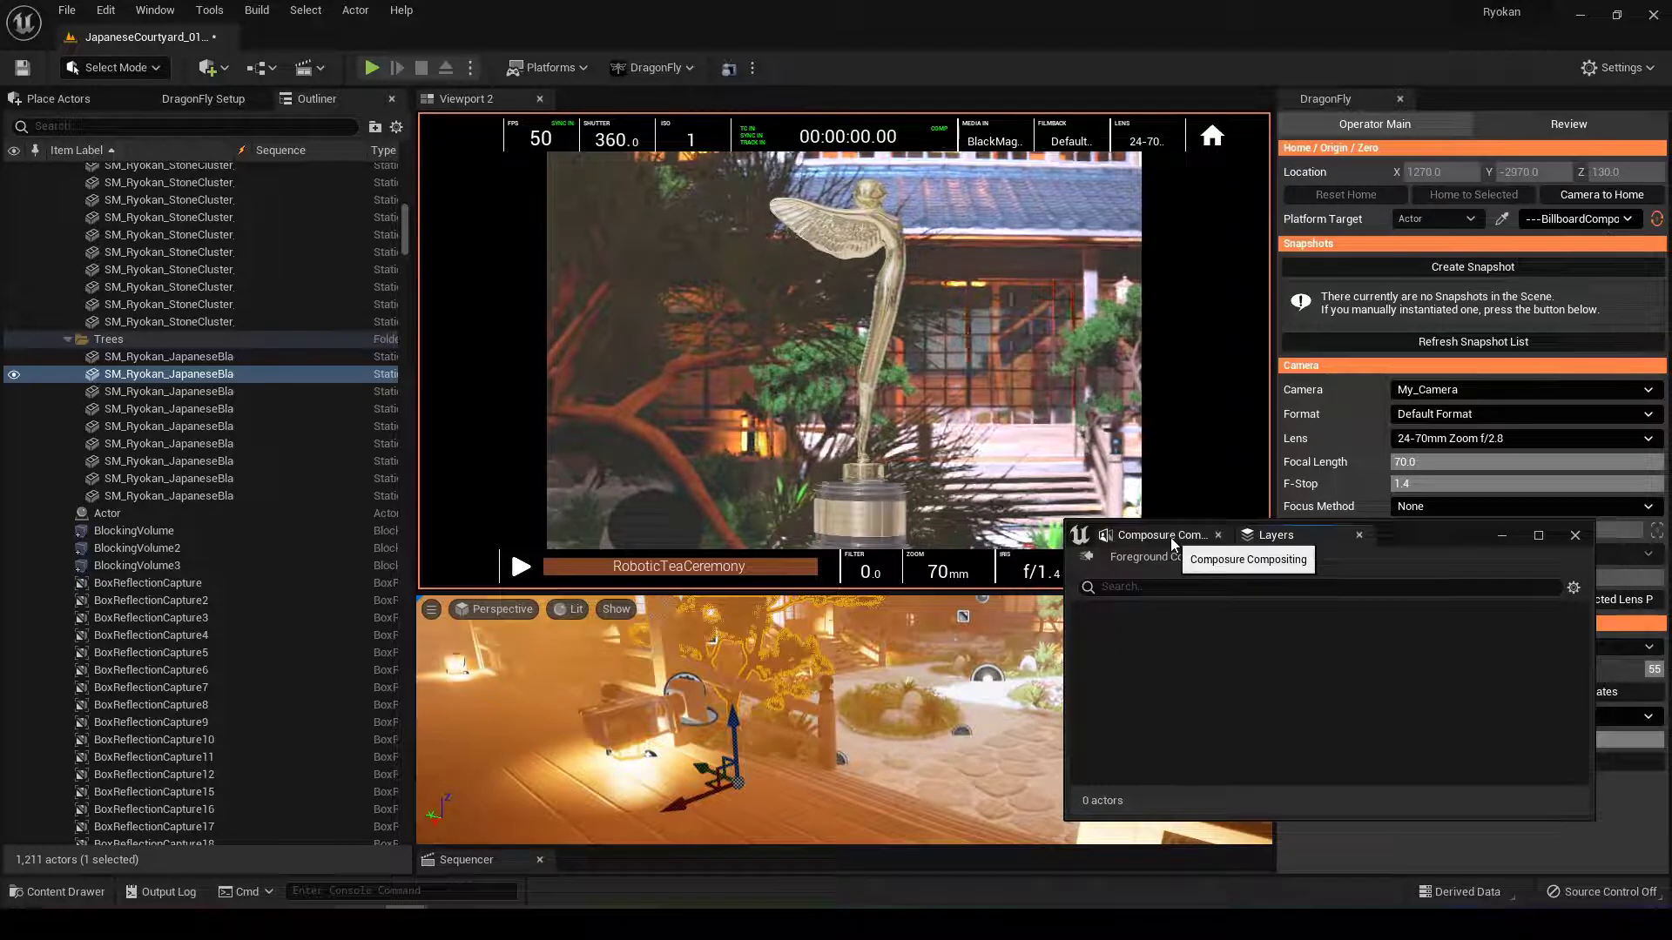
Step: Show DragonFly Setup and review the Camera Mode choices, leaving it on Simulcam
{"action": "left_click", "coordinate": [185, 98]}
{"action": "left_click", "coordinate": [178, 148]}
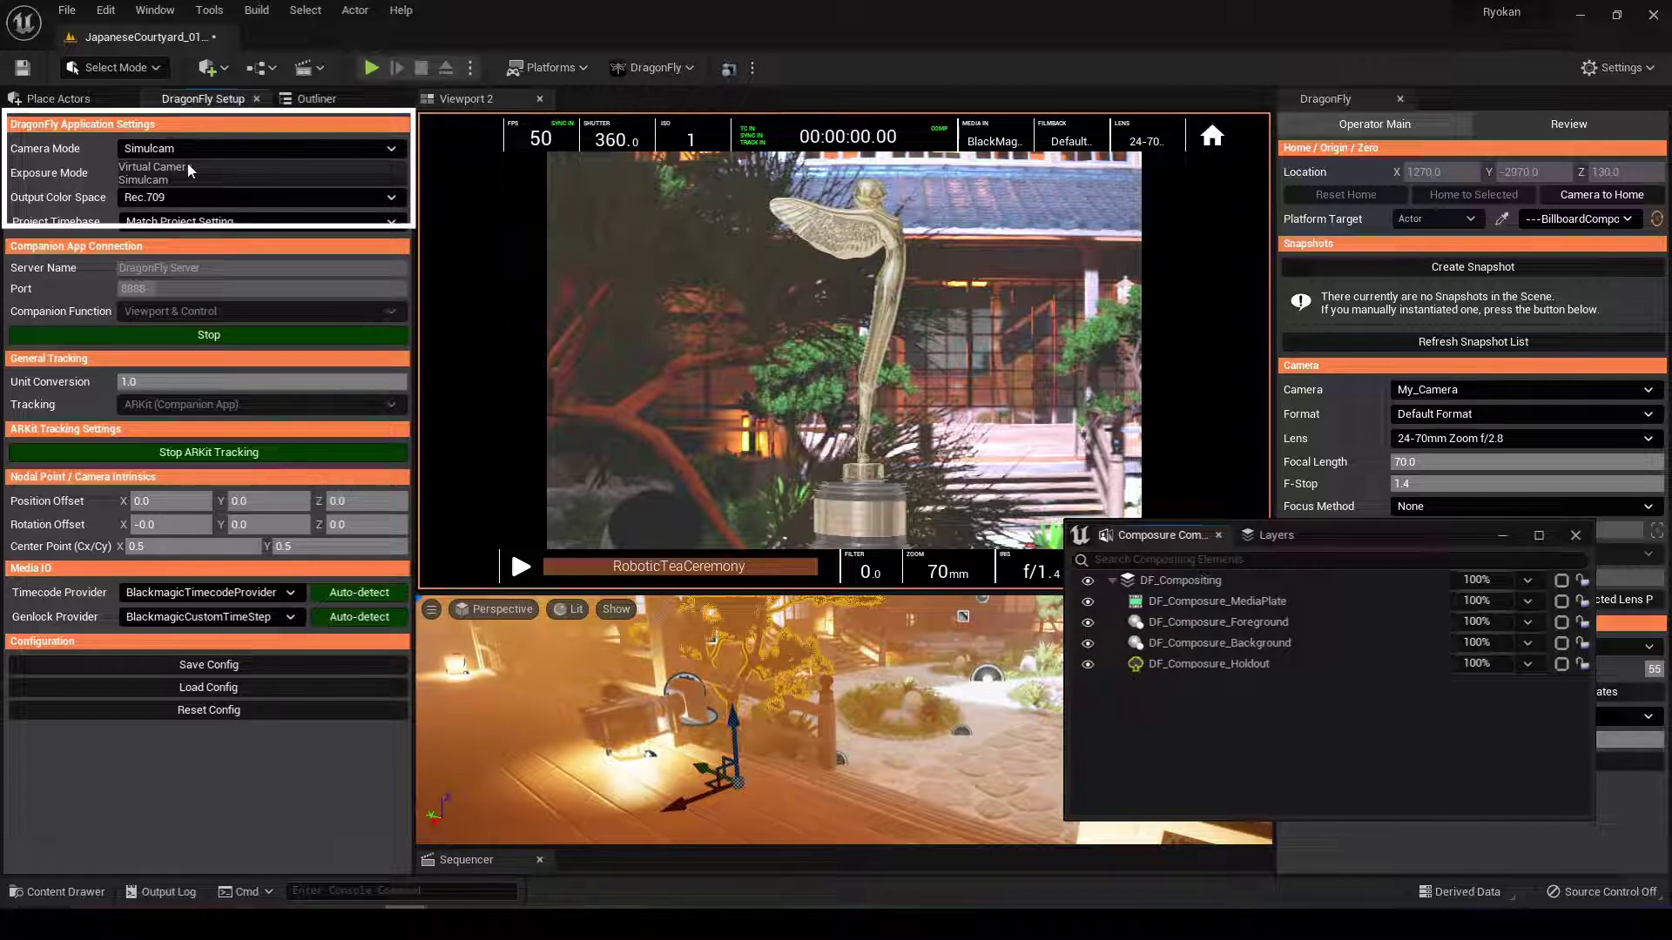
{"action": "key", "text": "Escape"}
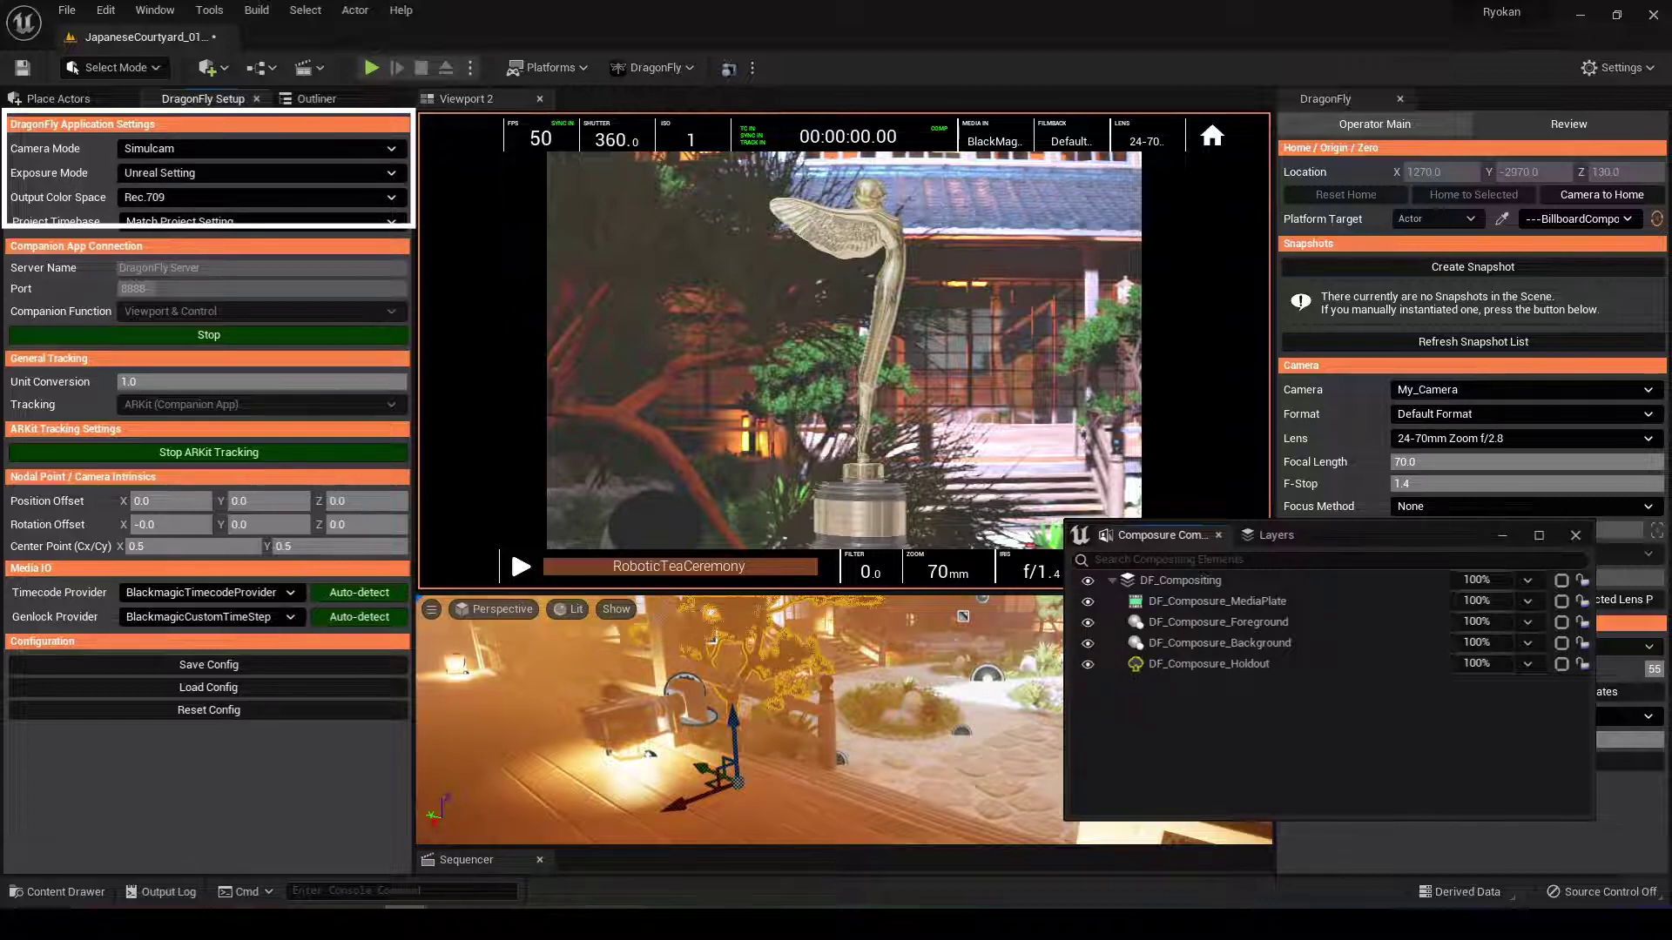